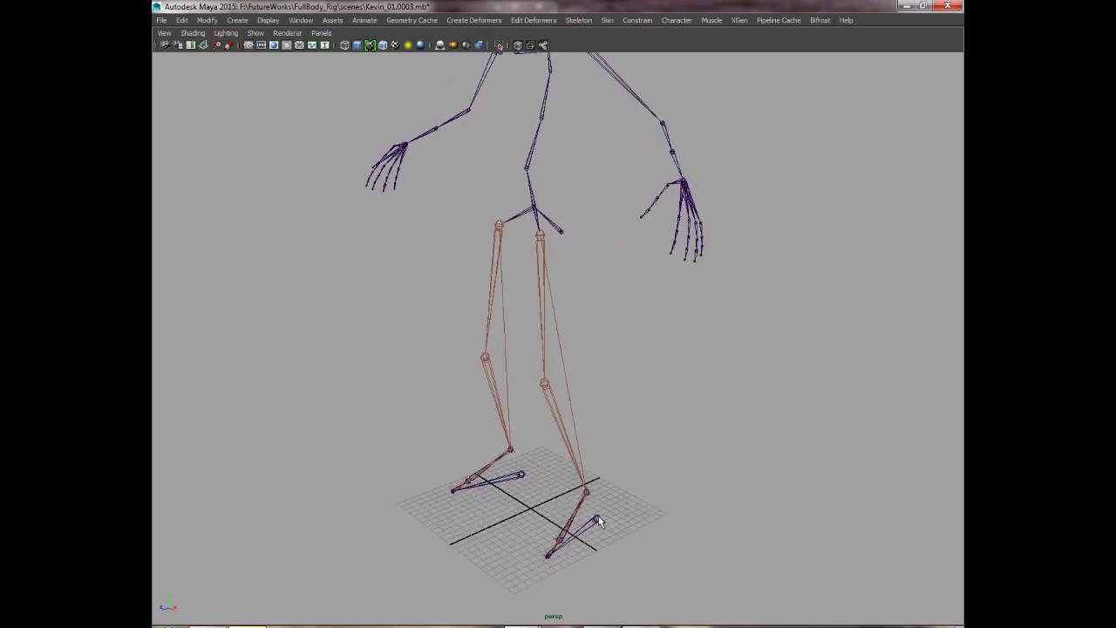
Step: Restore the full interface and switch the workspace to the Outliner beside the perspective view
click(598, 520)
key(w)
alt+drag(668, 531, 598, 473)
mouse_move(540, 442)
middle_down()
mouse_move(497, 406)
mouse_move(529, 393)
mouse_move(538, 443)
mouse_move(461, 410)
mouse_move(541, 430)
middle_up()
click(541, 430)
click(326, 389)
key(ctrl+space)
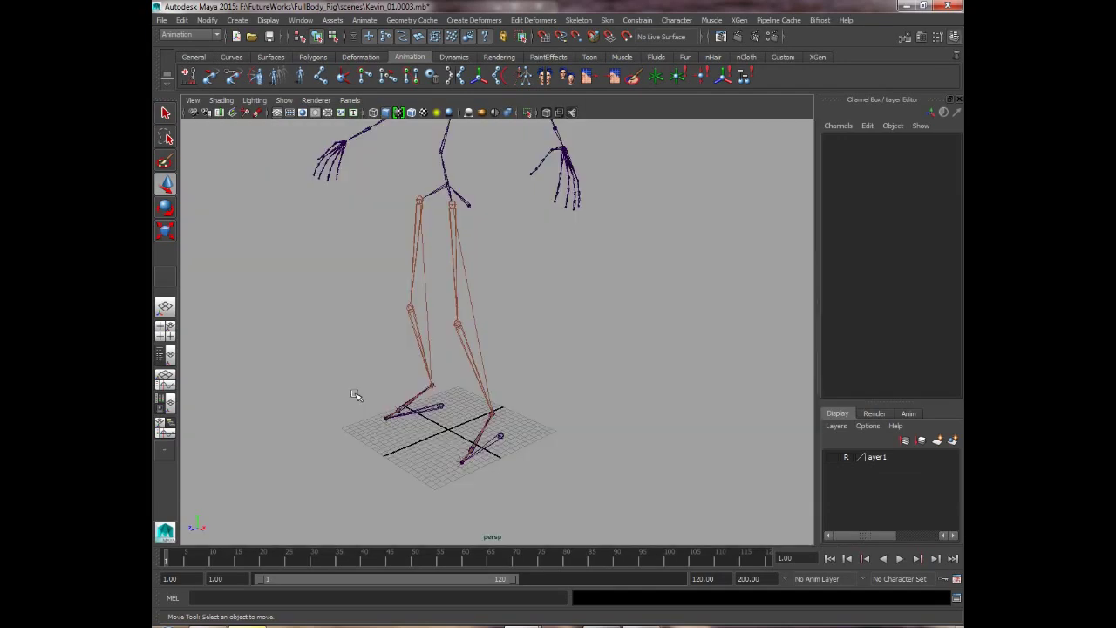
click(161, 371)
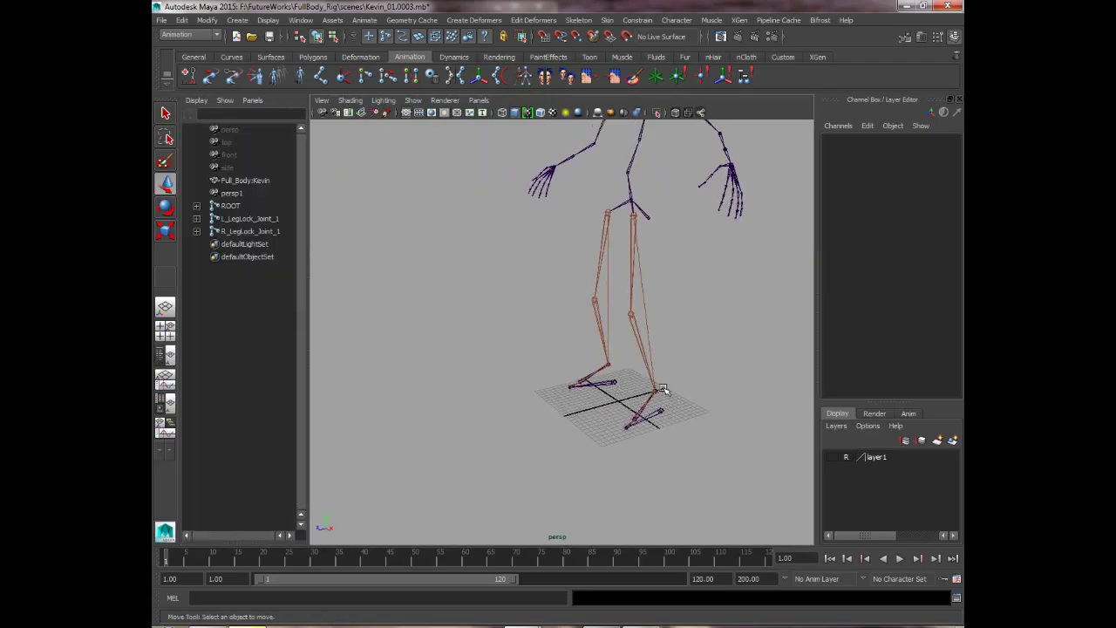
Step: Select the IK handle at the left ankle, expand the whole L_LegLock_Joint_1 hierarchy and widen the Outliner
alt+right_drag(663, 389, 643, 357)
key(q)
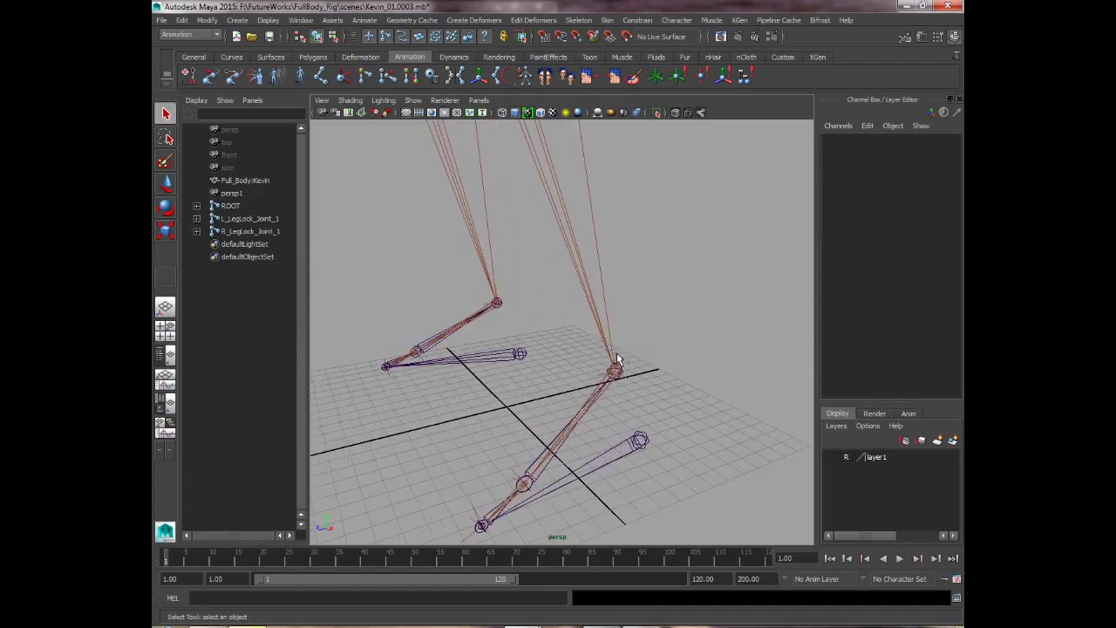
click(615, 366)
shift+click(196, 219)
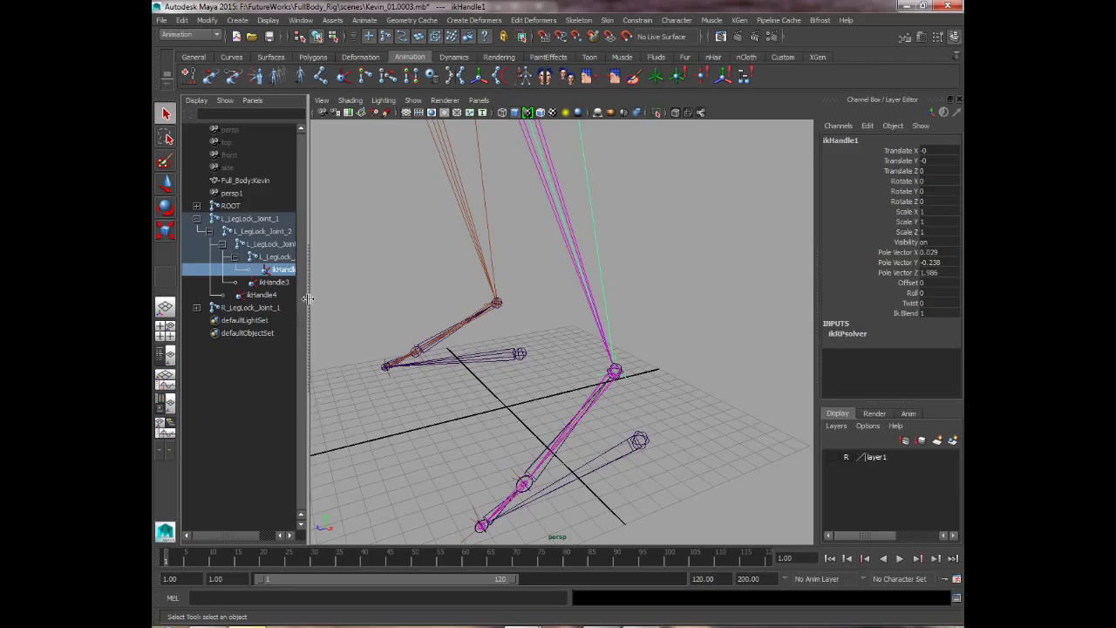
drag(310, 301, 403, 301)
alt+right_drag(593, 357, 602, 340)
alt+drag(602, 340, 613, 287)
alt+drag(439, 322, 392, 299)
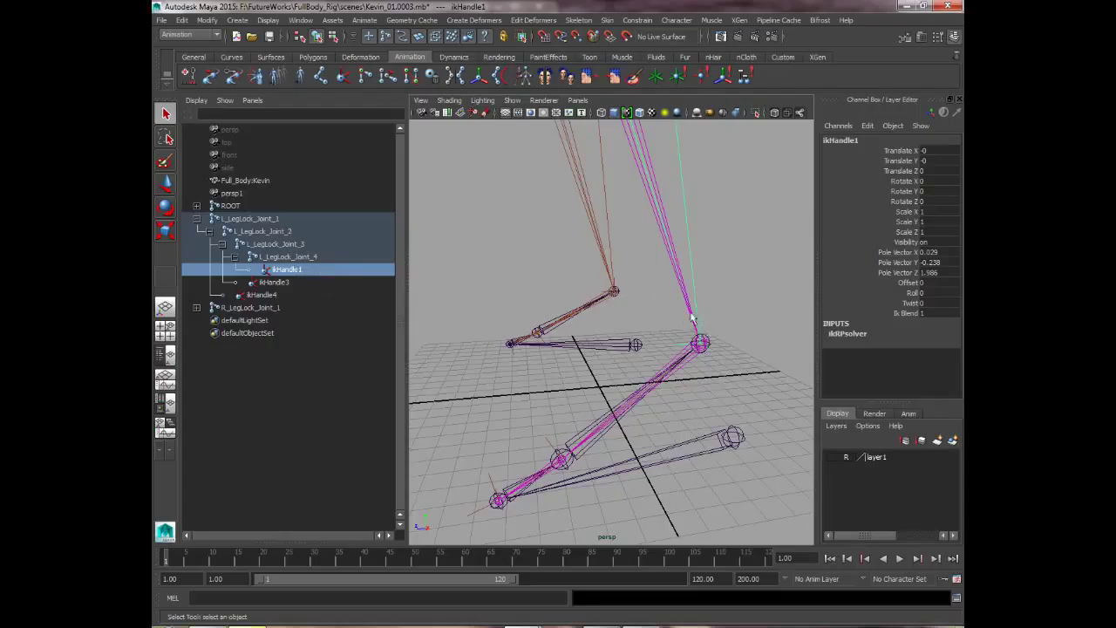
Step: Rename ikHandle1 under L_LegLock_Joint_4 as R_Heel_IK
double_click(288, 270)
key(Caps_Lock)
text(R)
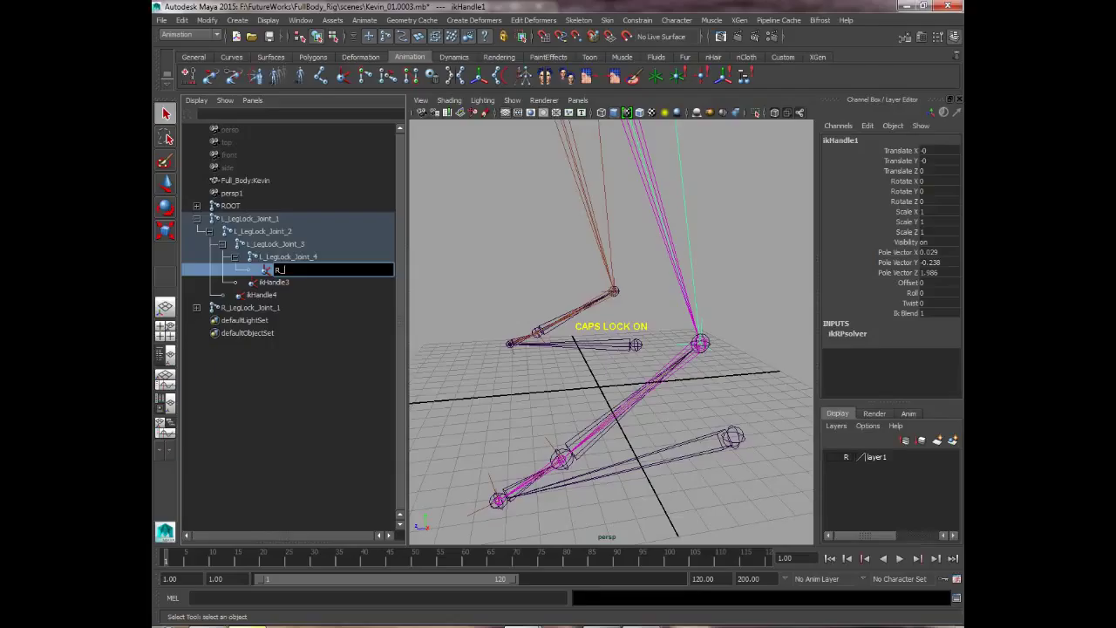
text(_ik_Heel)
key(ctrl+a)
text(R_He)
key(Caps_Lock)
text(el_IK)
click(278, 285)
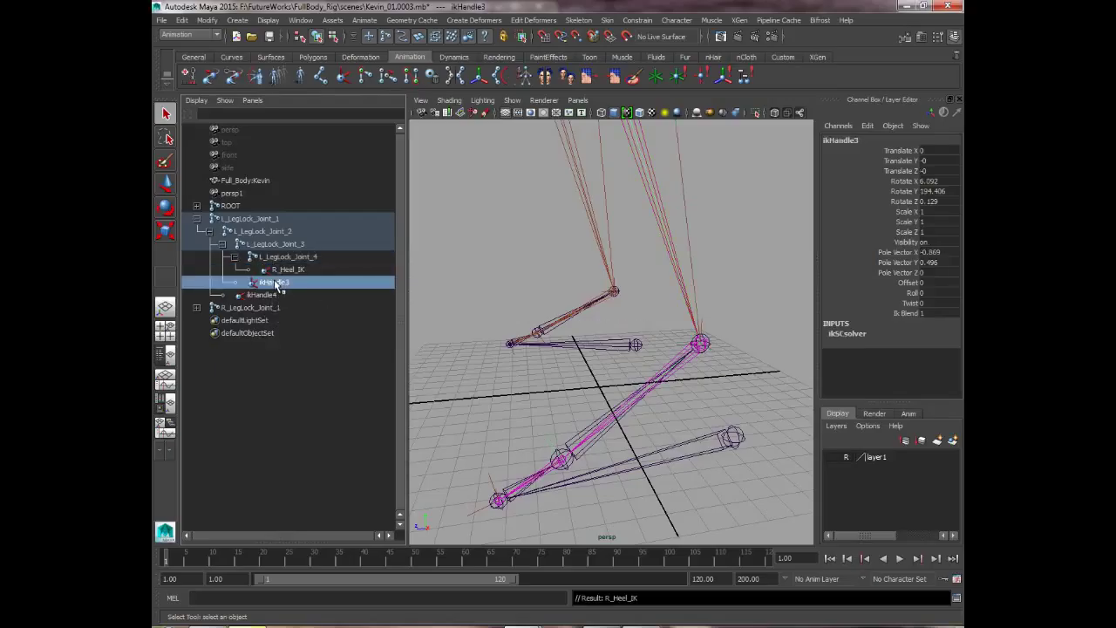
double_click(277, 285)
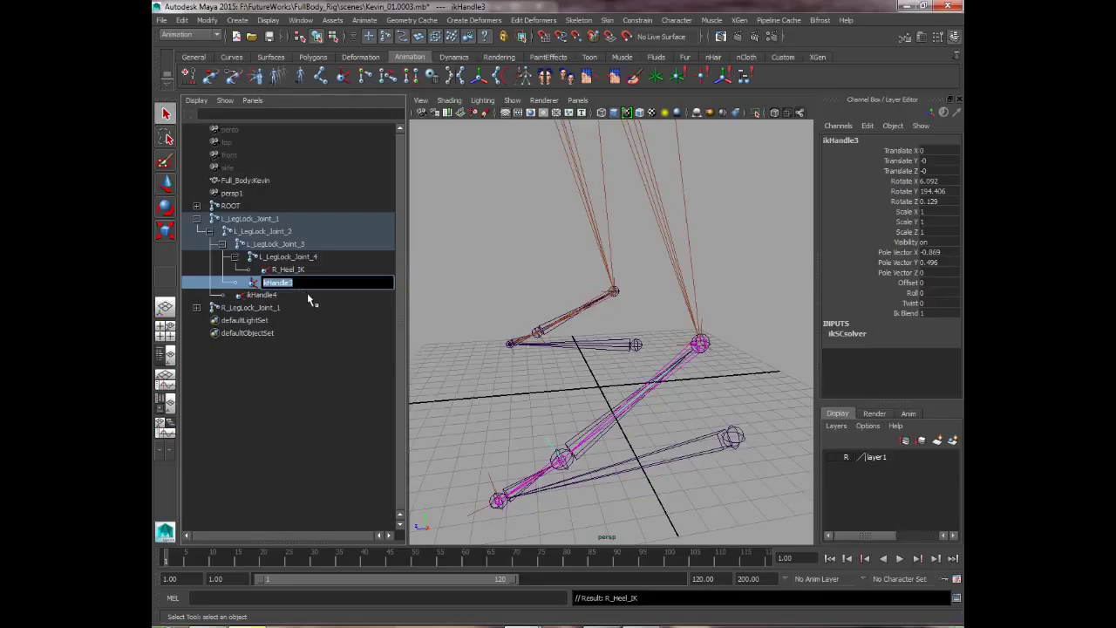
text(R_T)
Step: Correct the side prefix of the left heel's IK handle so its name reads L_Heel_IK
double_click(297, 269)
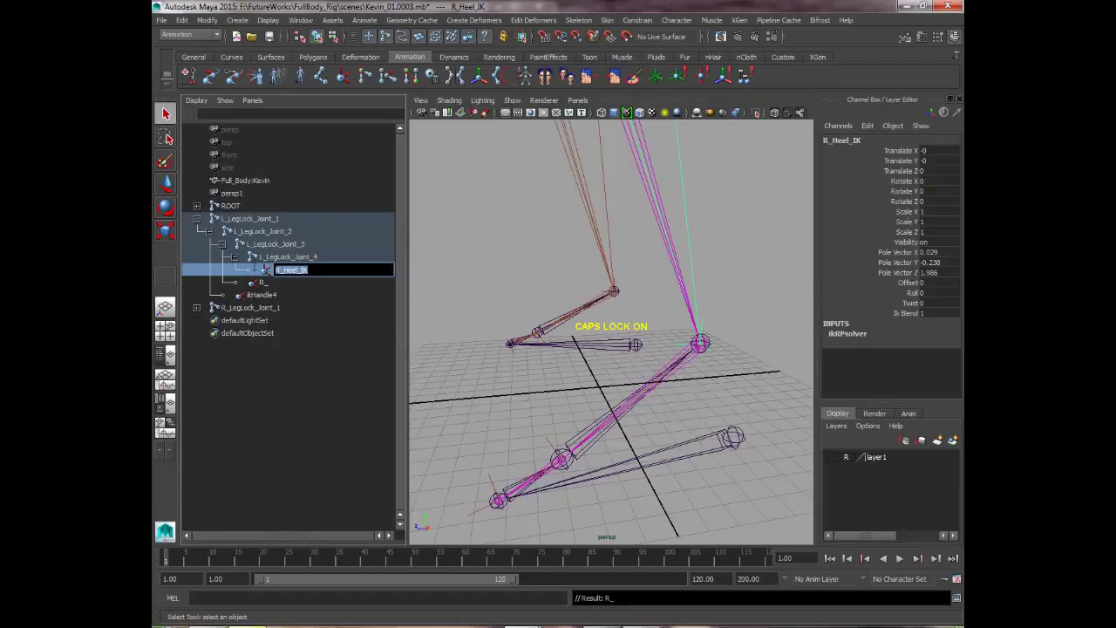
click(276, 270)
key(Delete)
text(L)
Step: Rename the IK handle under L_LegLock_Joint_3 as L_Toe_IK
double_click(269, 281)
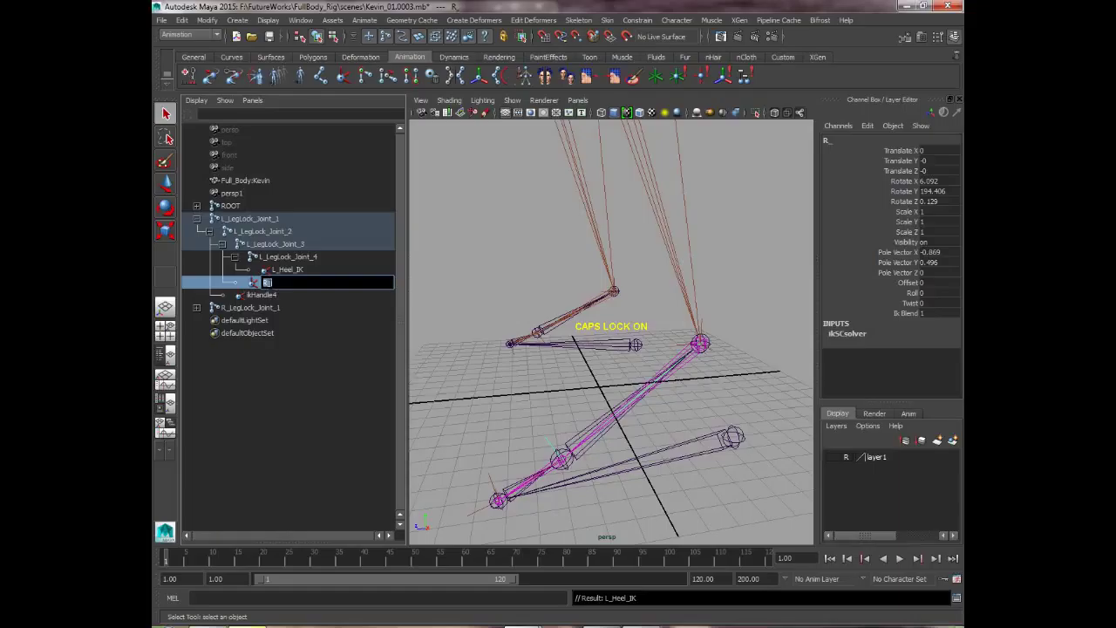
text(L_Toe_)
key(Caps_Lock)
text(IK)
Step: Rename ikHandle4 under L_LegLock_Joint_2 as L_ToeTip_IK and collapse the L_LegLock_Joint_1 hierarchy
double_click(266, 296)
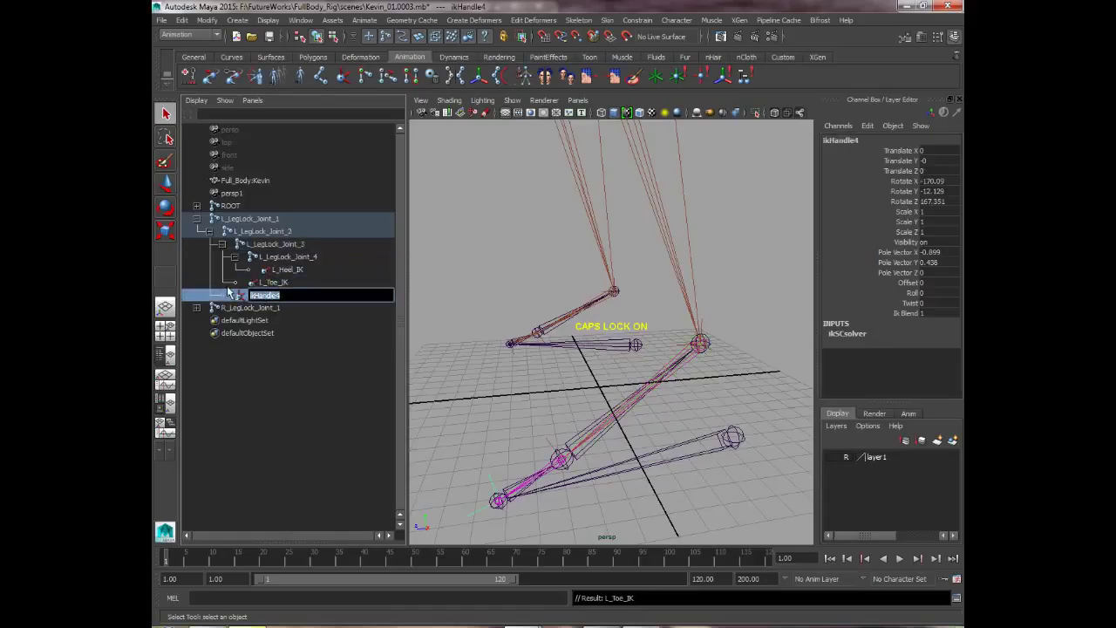
text(L_ToeTip_IK)
key(Return)
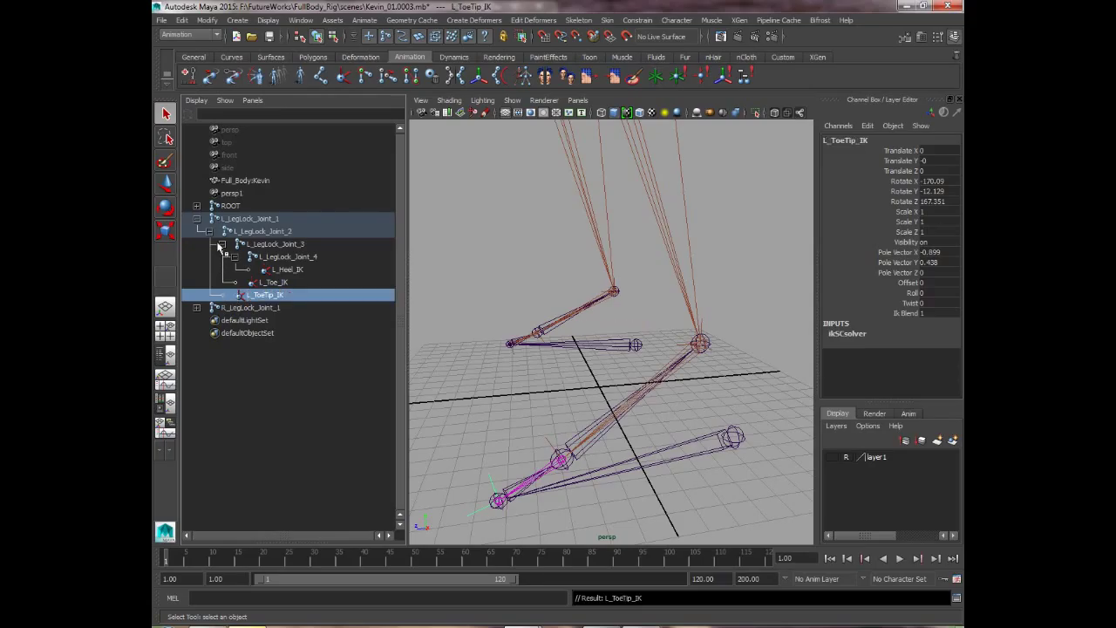
click(197, 218)
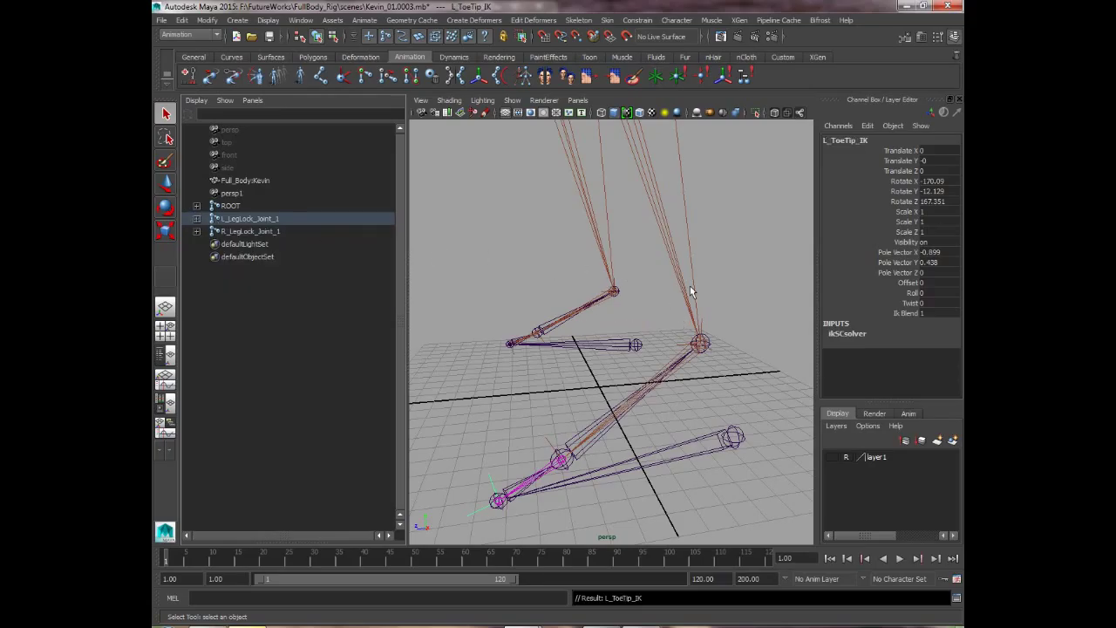
Step: Select the IK handle at the right ankle and expand the whole R_LegLock_Joint_1 hierarchy
click(615, 284)
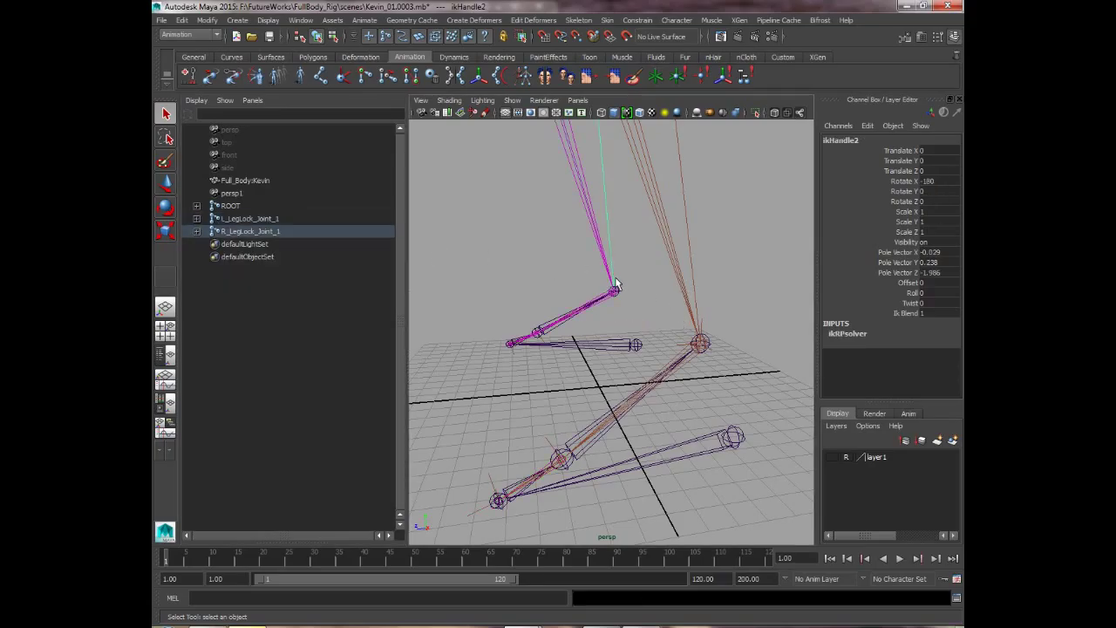
shift+click(197, 231)
alt+drag(617, 303, 662, 316)
alt+right_drag(663, 316, 532, 226)
alt+middle_drag(532, 227, 595, 309)
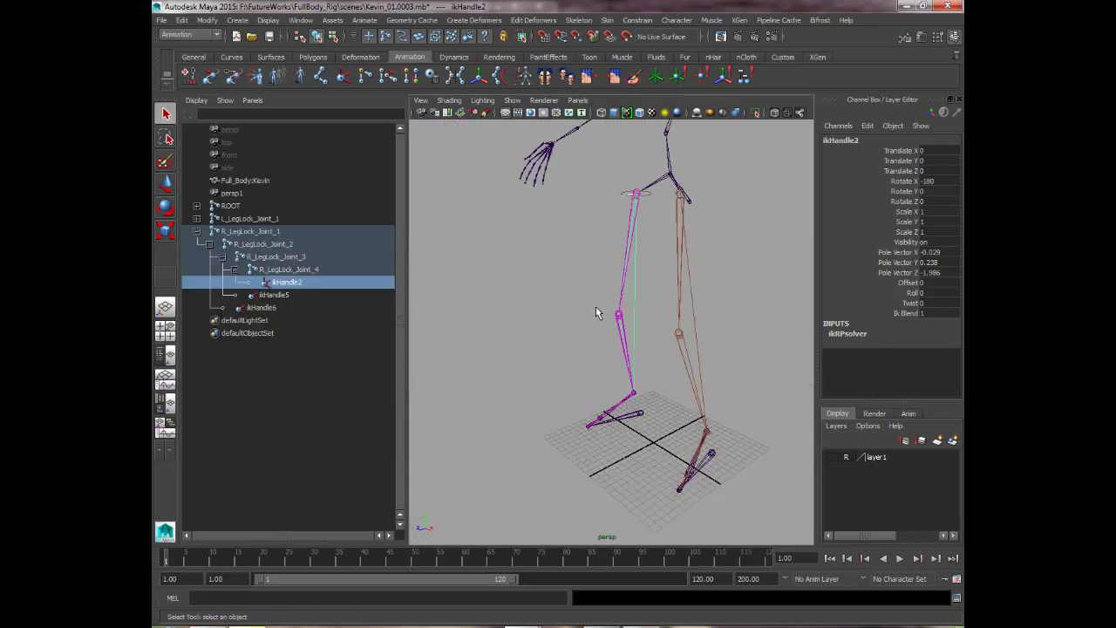
Step: Rename ikHandle2 under R_LegLock_Joint_4 as R_Heel_IK
alt+right_drag(596, 313, 695, 326)
click(696, 326)
alt+drag(695, 326, 854, 91)
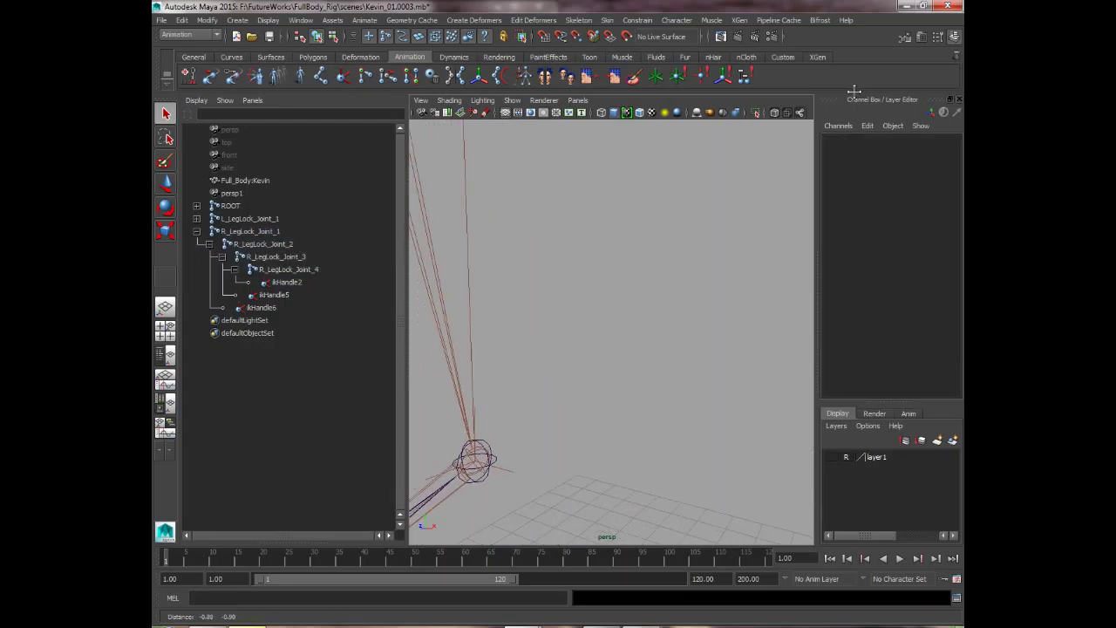
alt+middle_drag(854, 91, 861, 86)
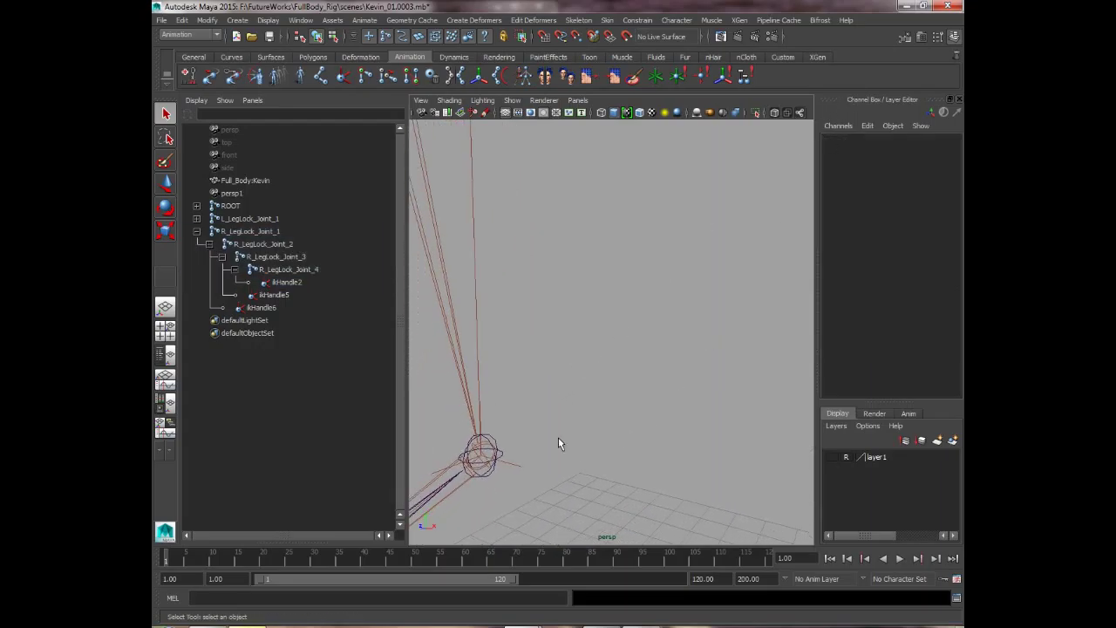
click(512, 463)
alt+drag(540, 346, 414, 355)
double_click(292, 282)
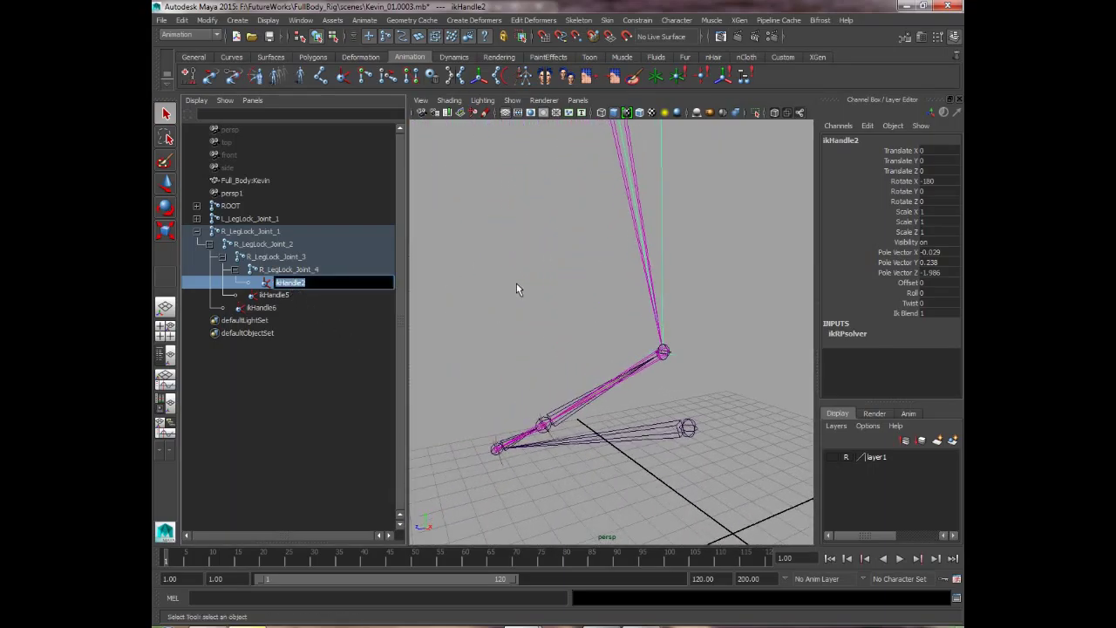
key(Caps_Lock)
text(R_Heel_IK)
Step: Rename ikHandle5 under R_LegLock_Joint_3 as R_Toe_IK
double_click(279, 295)
text(R_)
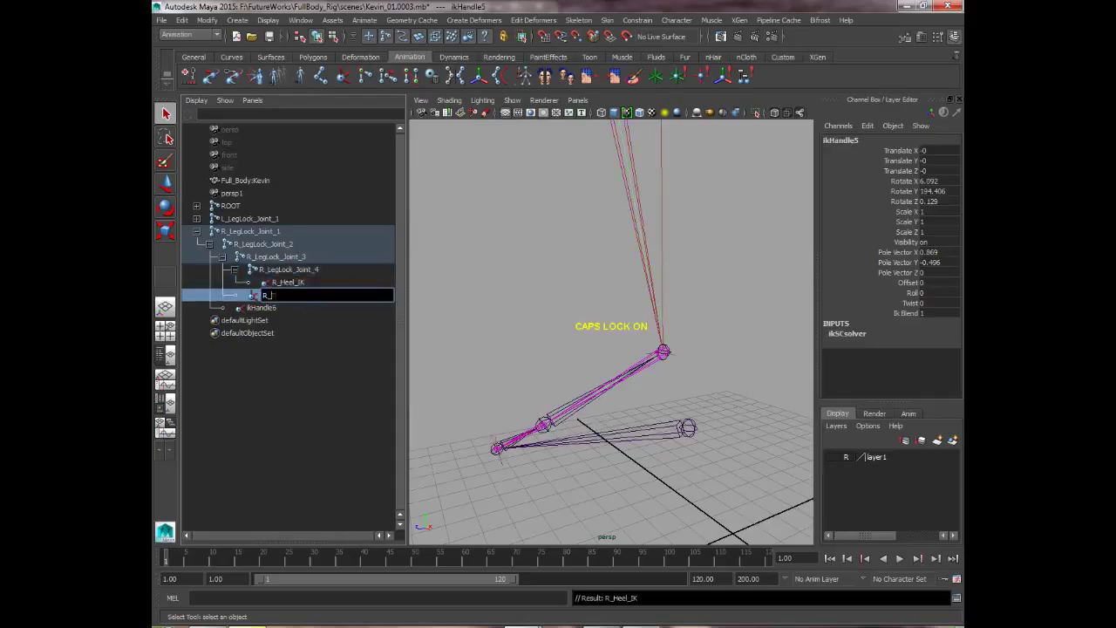
text(T)
key(Caps_Lock)
text(oe_)
key(Caps_Lock)
text(IK)
Step: Rename ikHandle6 under R_LegLock_Joint_2 as R_ToeTip_IK
double_click(257, 308)
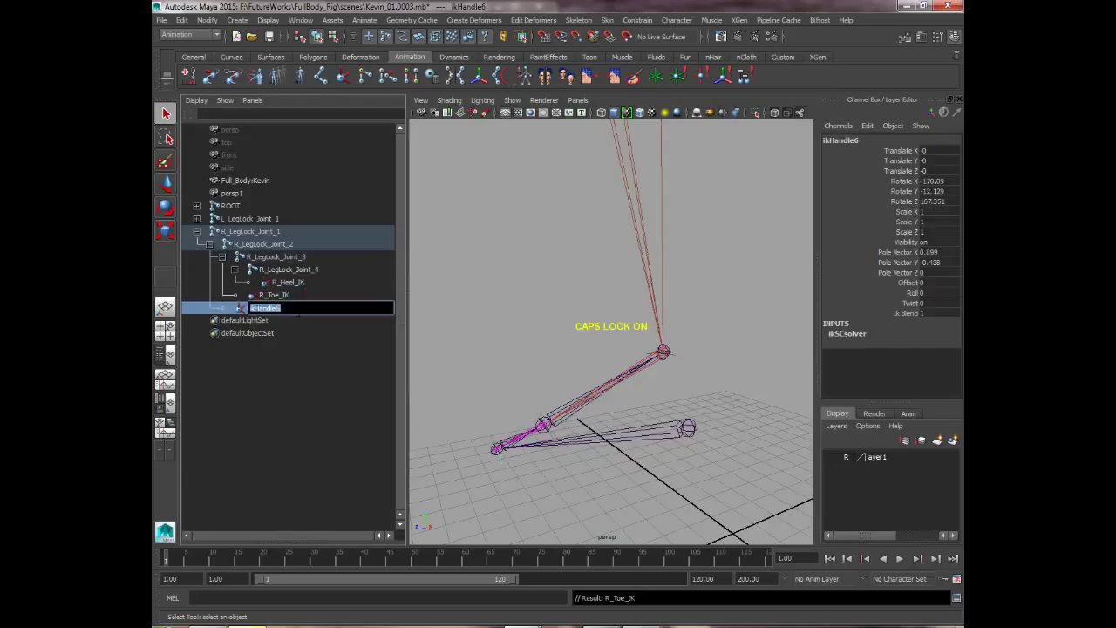
text(R_ToeTR)
key(Caps_Lock)
text(IK)
key(Return)
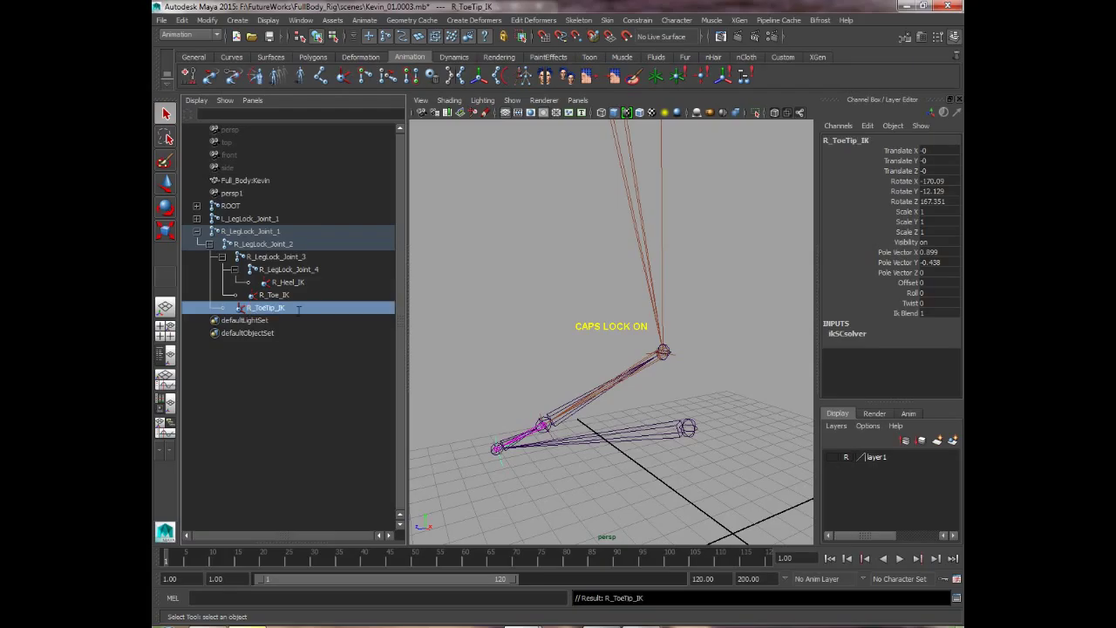
Step: Clear the selection and return to a single perspective view without the Outliner, framing the spine and arms
click(550, 336)
scroll(567, 339, down, 8)
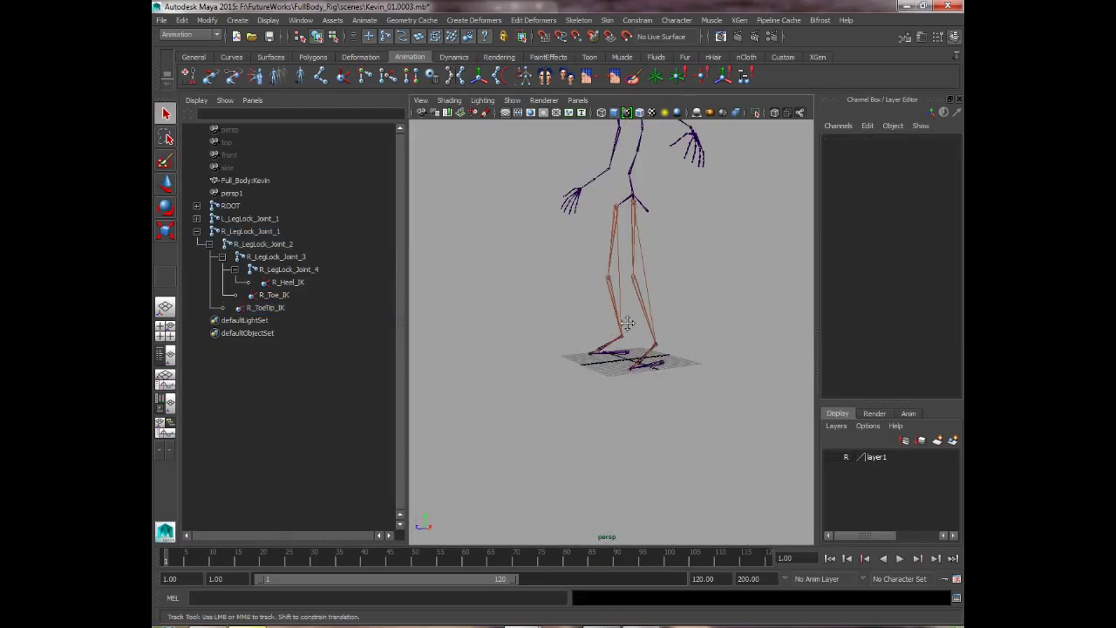
alt+middle_drag(628, 324, 601, 502)
scroll(698, 463, up, 10)
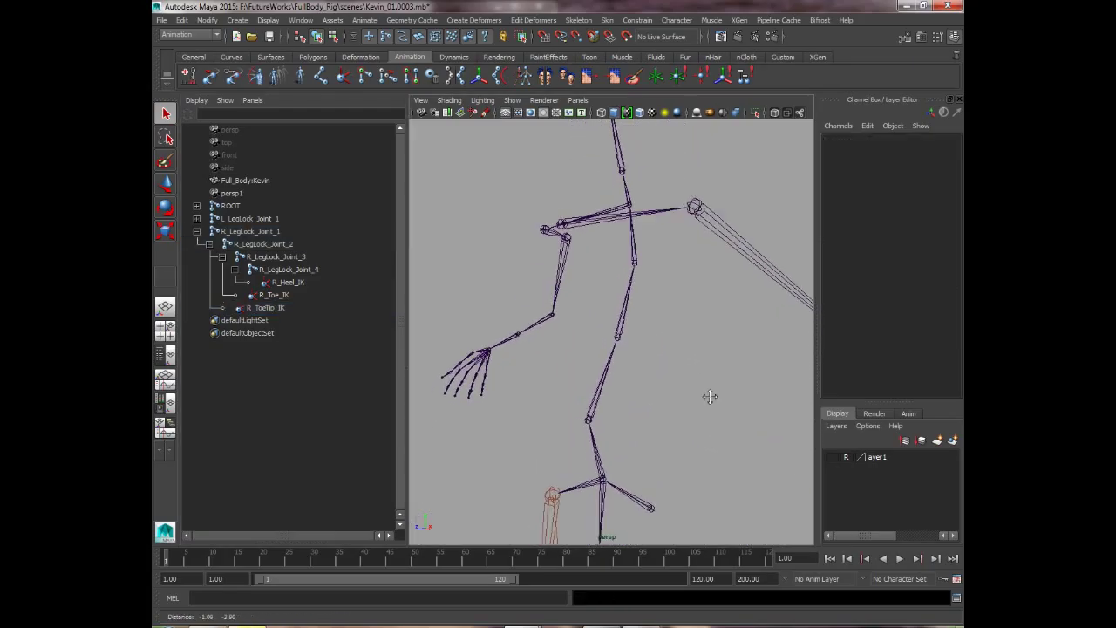
alt+drag(710, 394, 695, 387)
key(space)
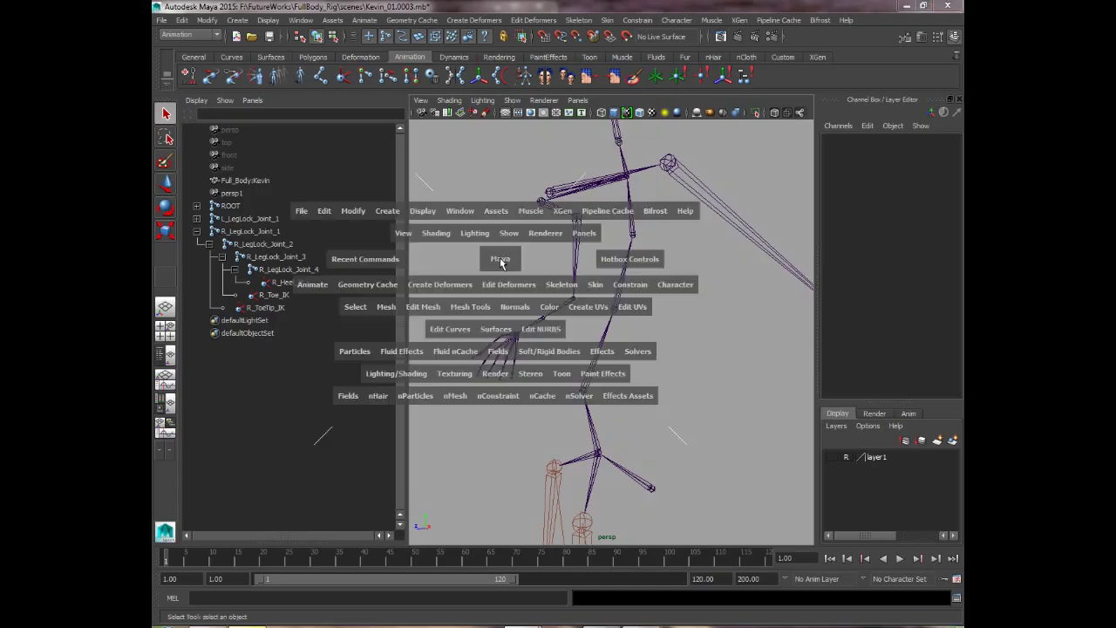
scroll(519, 312, down, 5)
mouse_move(454, 223)
alt+mouse_down()
mouse_move(503, 219)
mouse_move(451, 210)
alt+mouse_up()
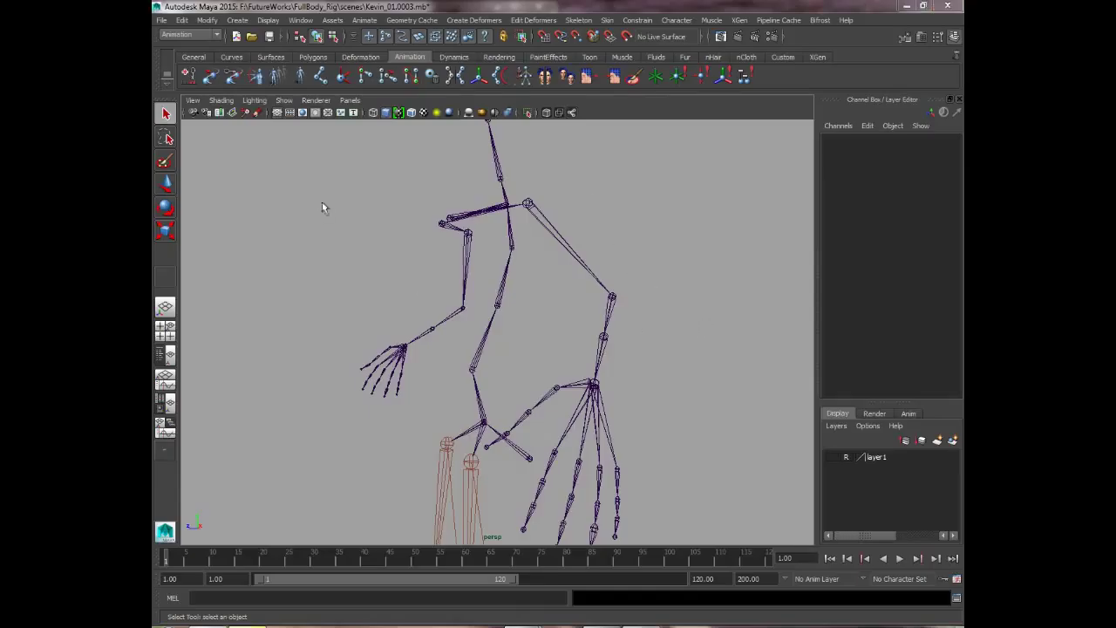
Step: Start the IK Spline Handle Tool, reset its settings to the defaults and close the settings window
click(557, 21)
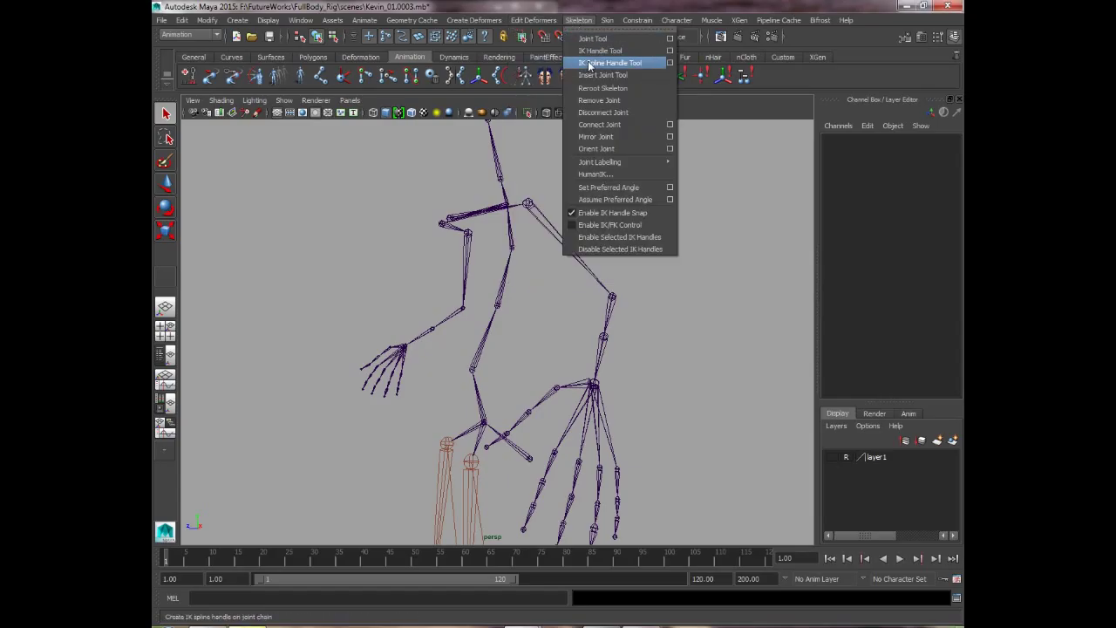
click(670, 64)
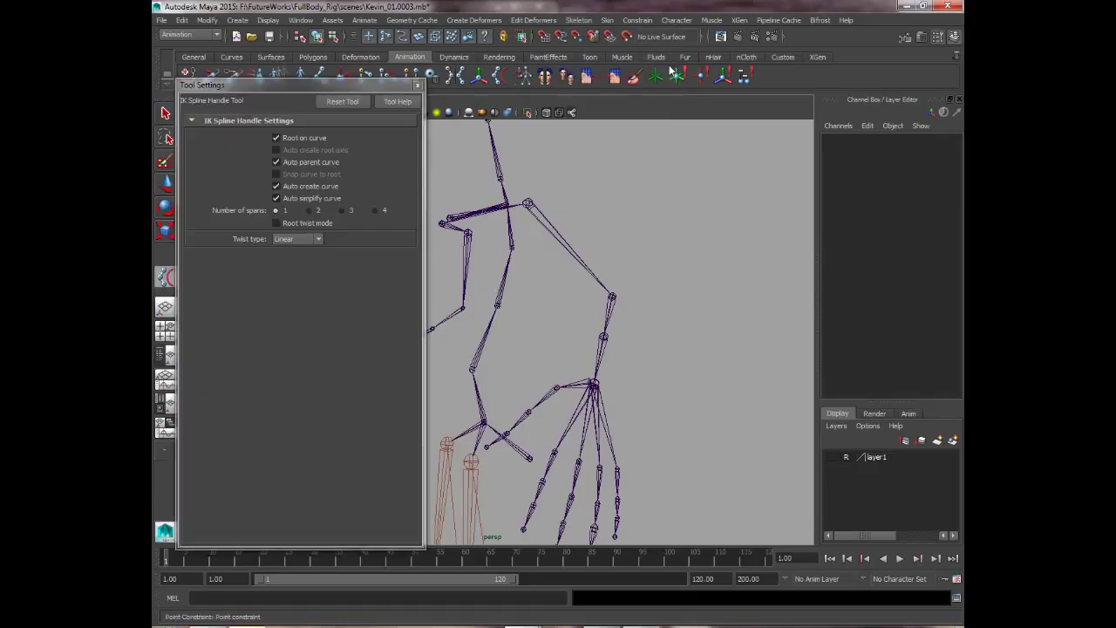
click(324, 99)
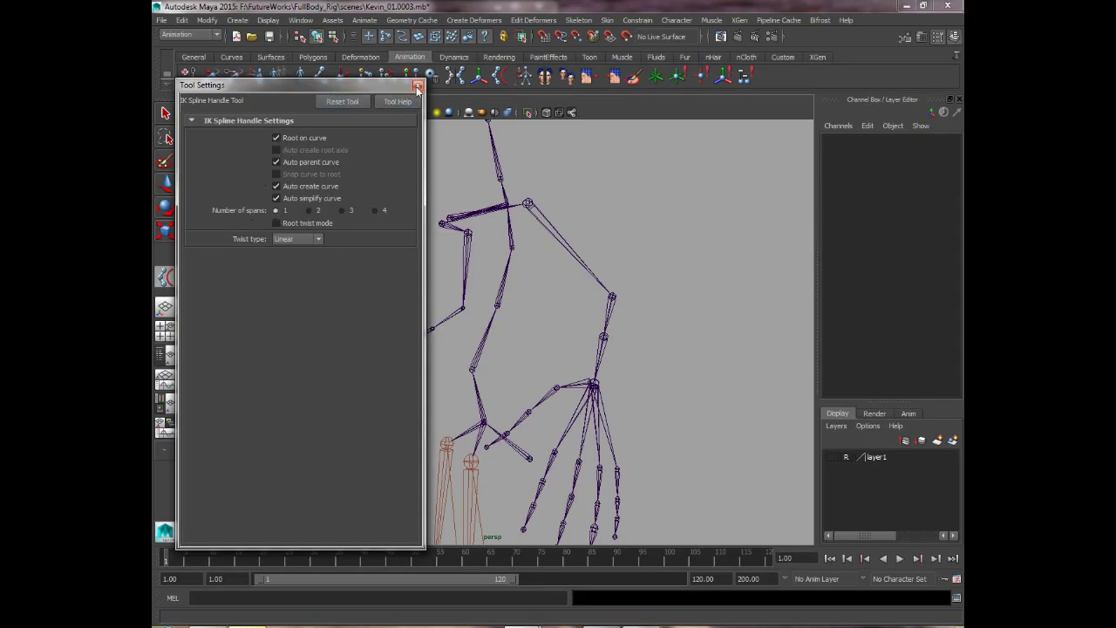
click(418, 87)
Step: Create an IK spline handle from Spine_1_Joint at the pelvis up to the upper spine joint where the collarbones branch off
scroll(538, 343, up, 5)
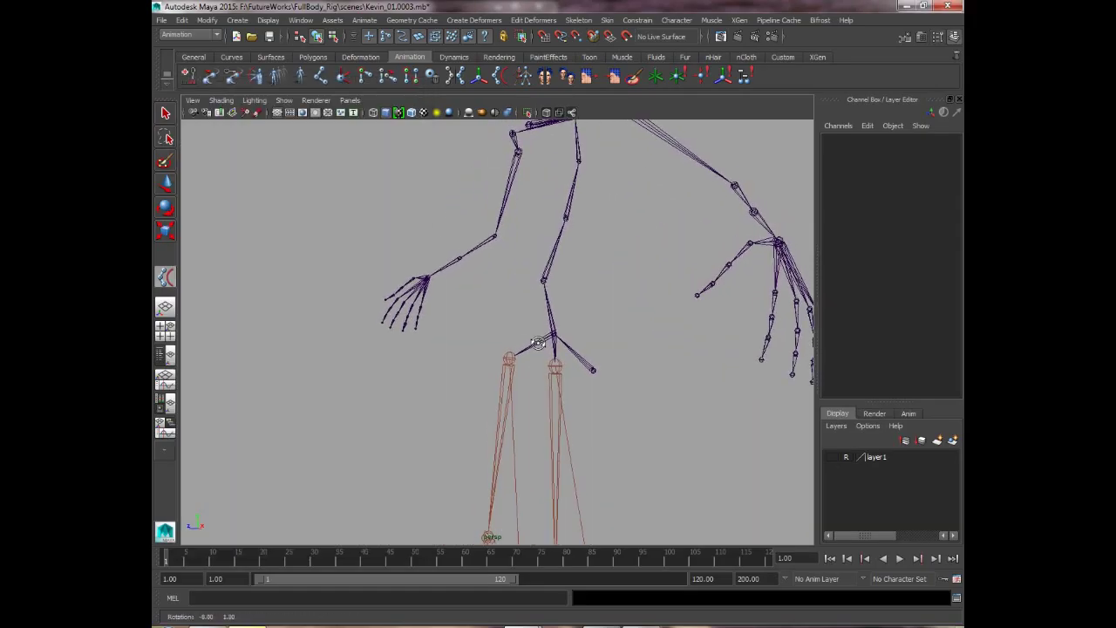
alt+drag(538, 342, 470, 352)
alt+right_drag(470, 353, 505, 384)
alt+middle_drag(505, 384, 484, 438)
alt+drag(484, 438, 474, 433)
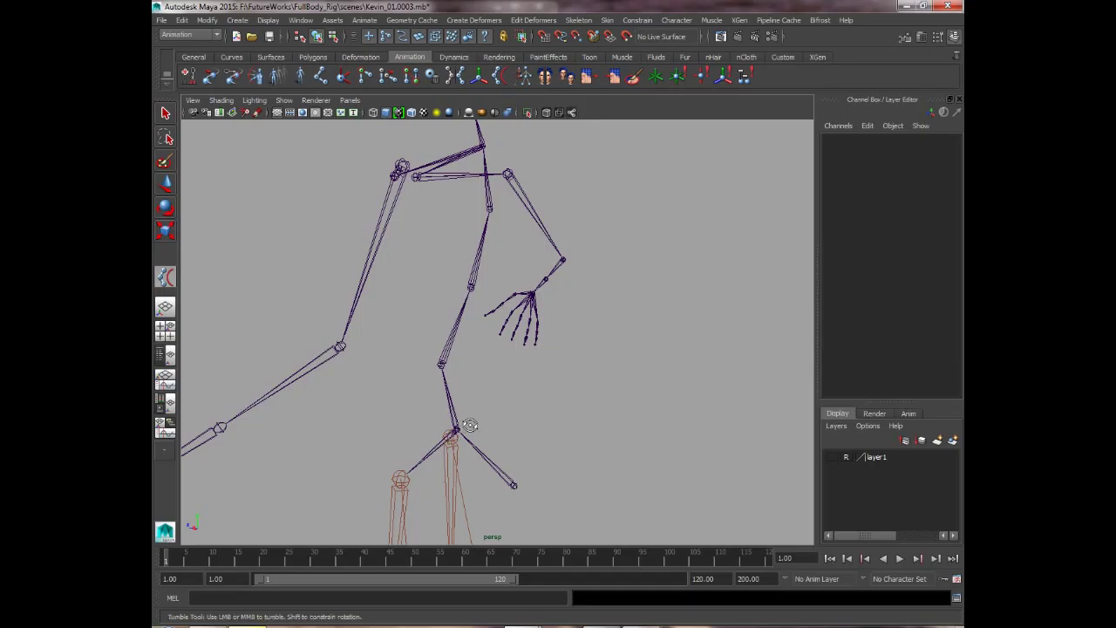
alt+drag(471, 425, 571, 408)
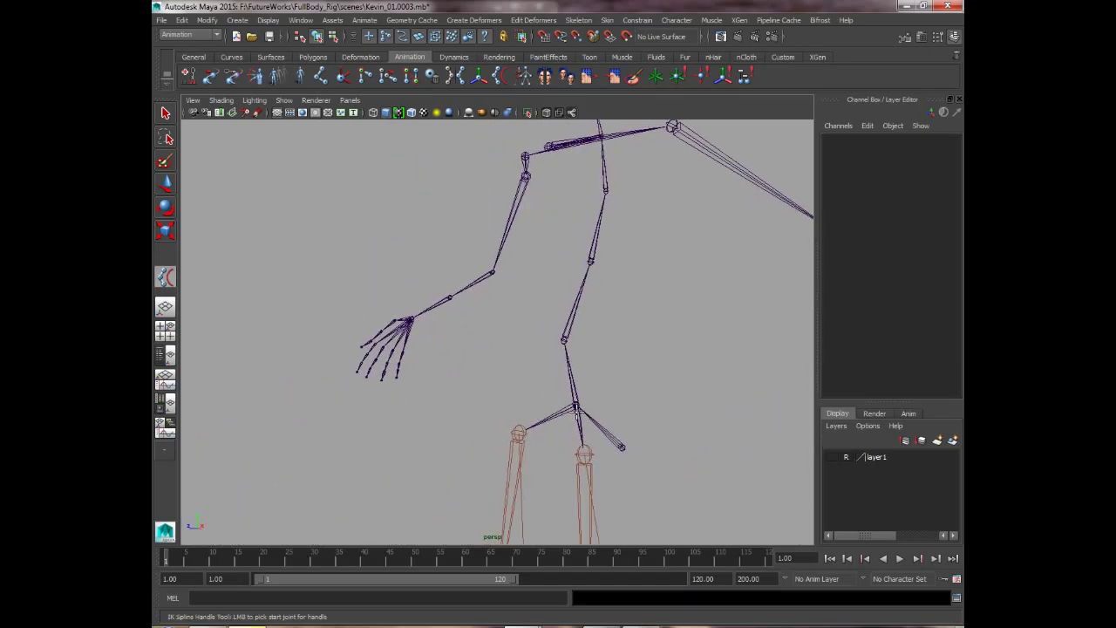
alt+drag(590, 354, 505, 342)
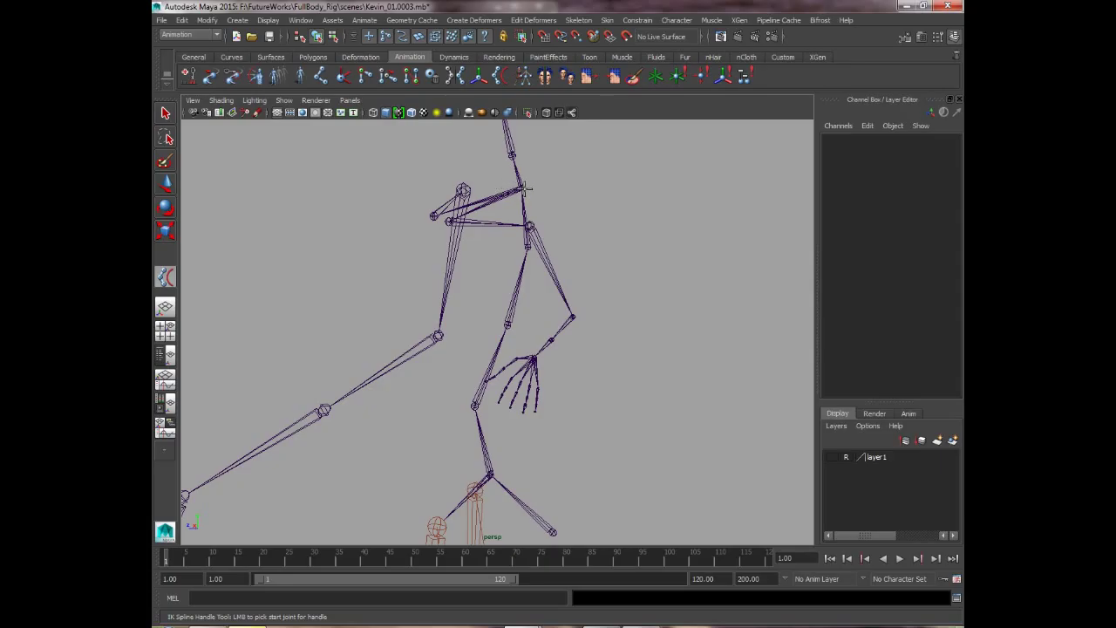
click(491, 474)
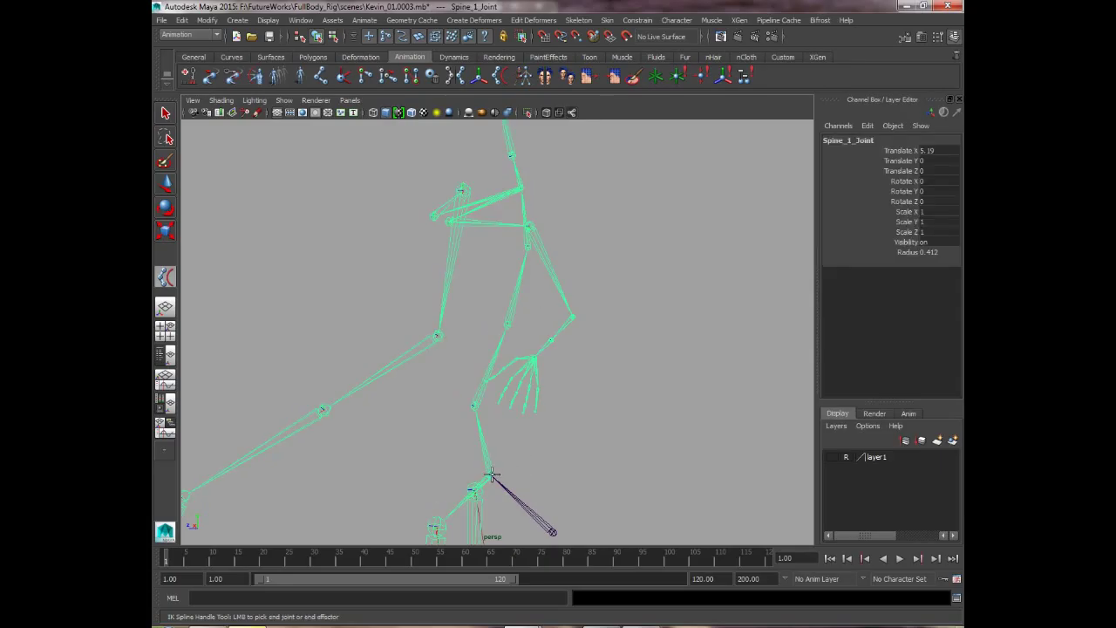
click(522, 187)
alt+drag(599, 218, 506, 215)
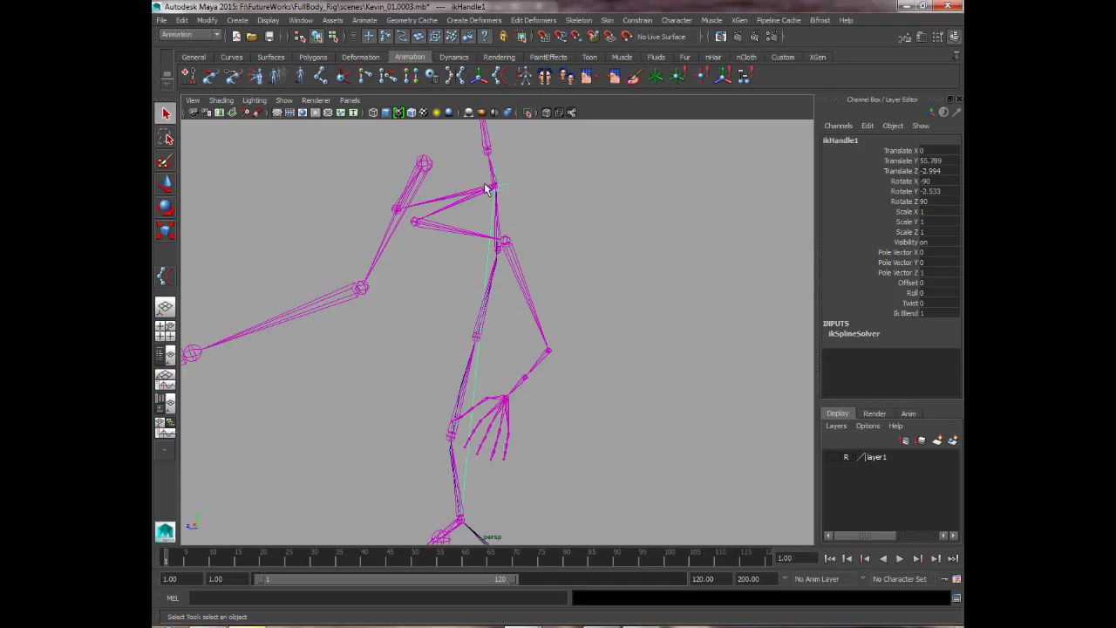
alt+drag(458, 464, 530, 413)
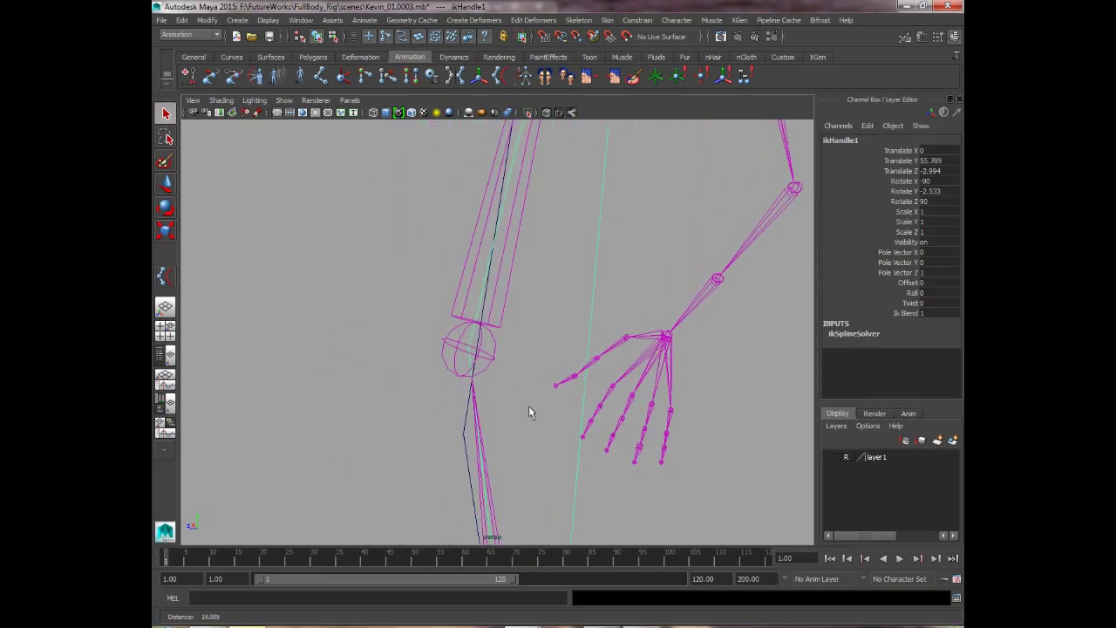
Step: Inspect the spline curve and the IK handle along the spine by selecting each of them from several viewing angles
click(465, 427)
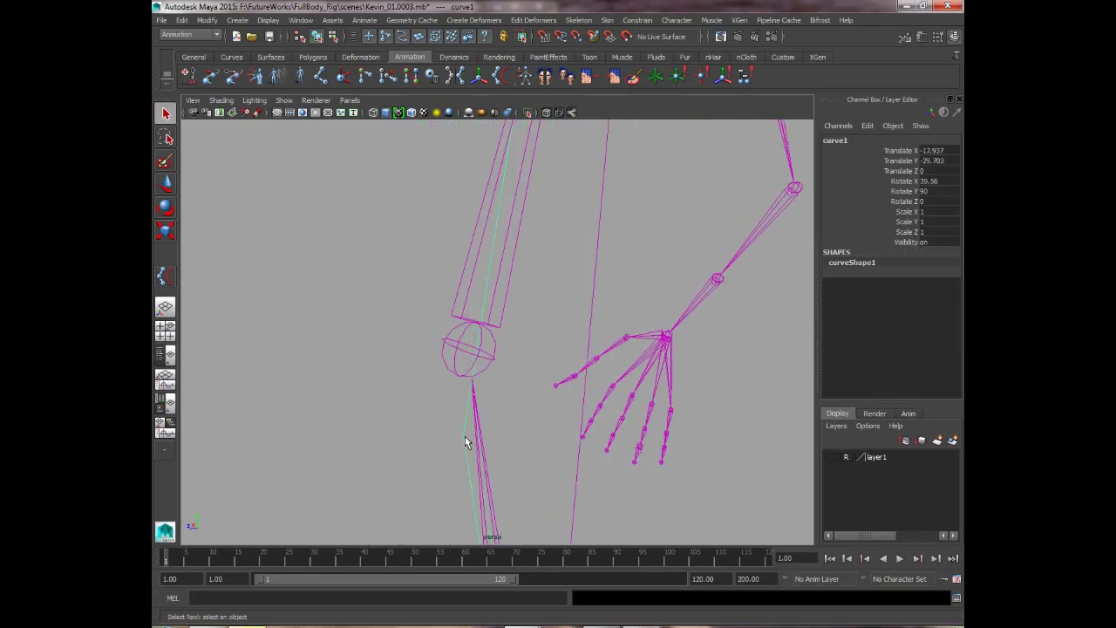
click(555, 405)
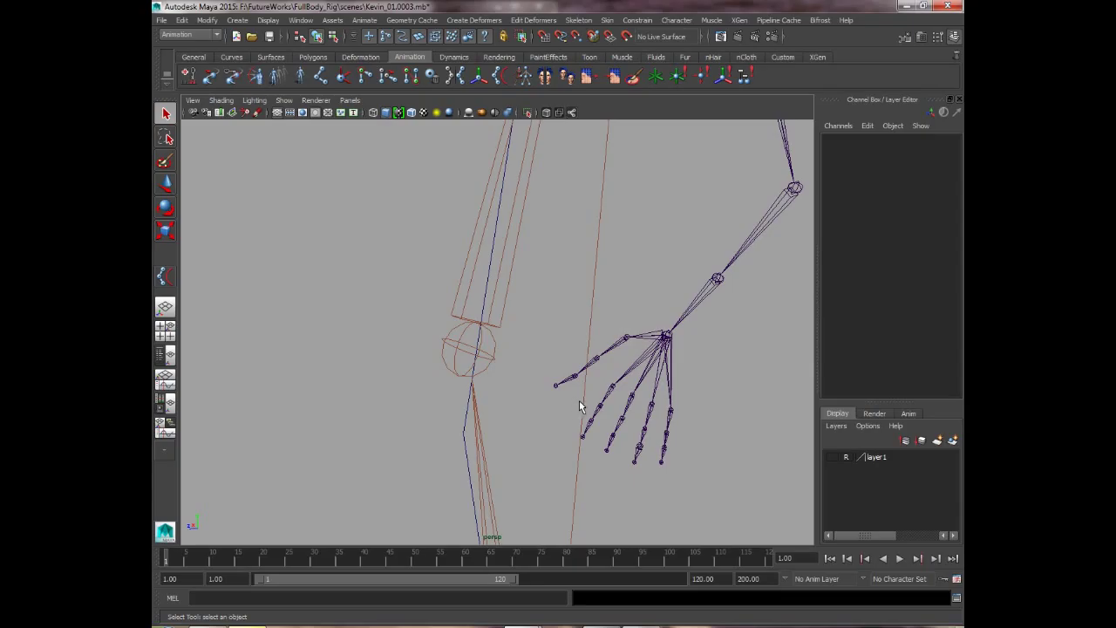
alt+drag(585, 405, 538, 210)
click(537, 210)
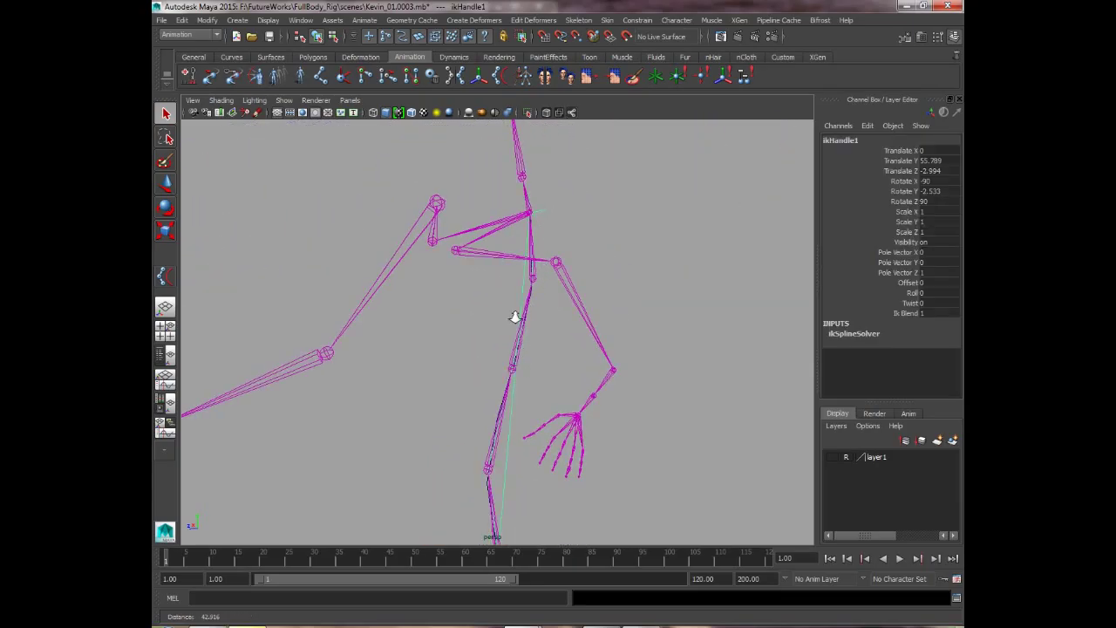
alt+drag(511, 317, 506, 497)
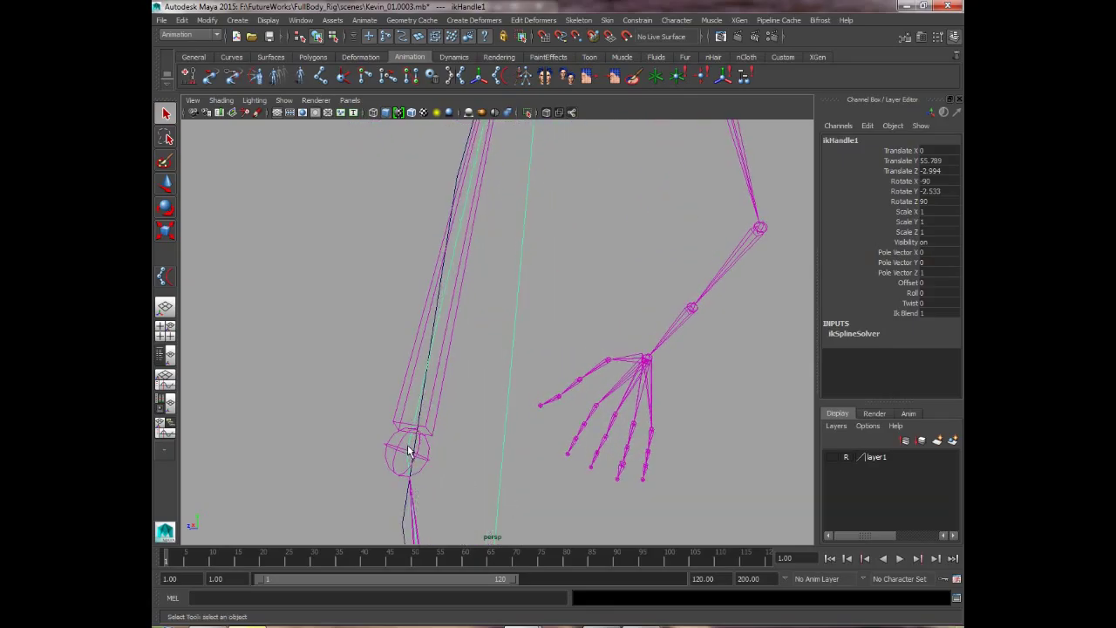
key(w)
alt+drag(419, 424, 610, 273)
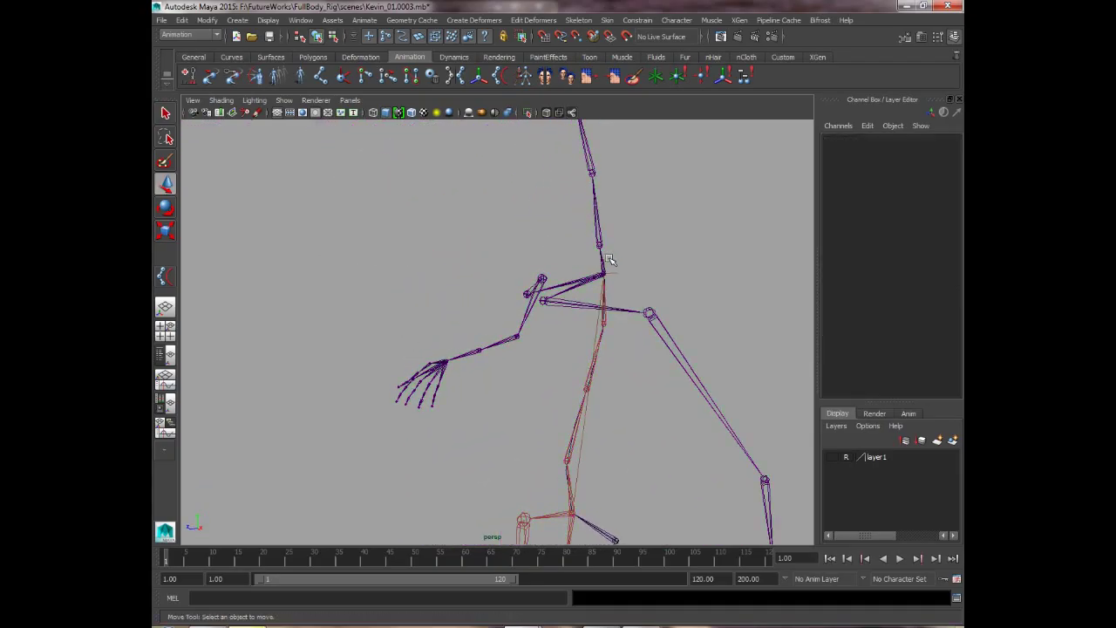
alt+right_drag(665, 285, 631, 290)
alt+drag(631, 289, 496, 273)
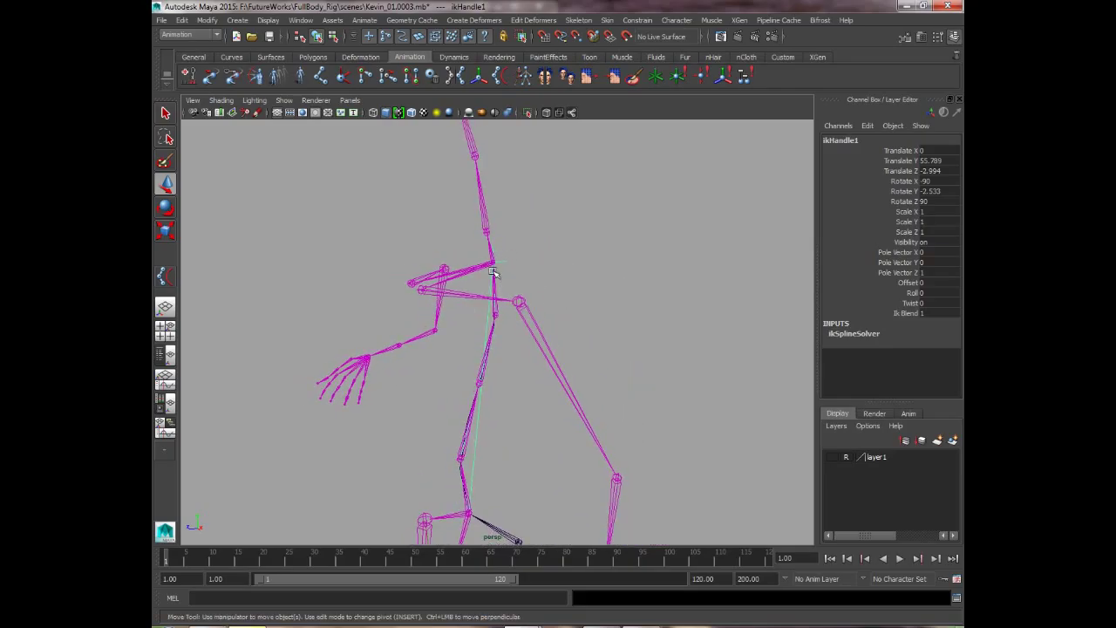
Step: Check the spine's spline IK handle with the Move, Rotate and Scale tools in object selection mode, and deselect it
click(167, 163)
click(169, 185)
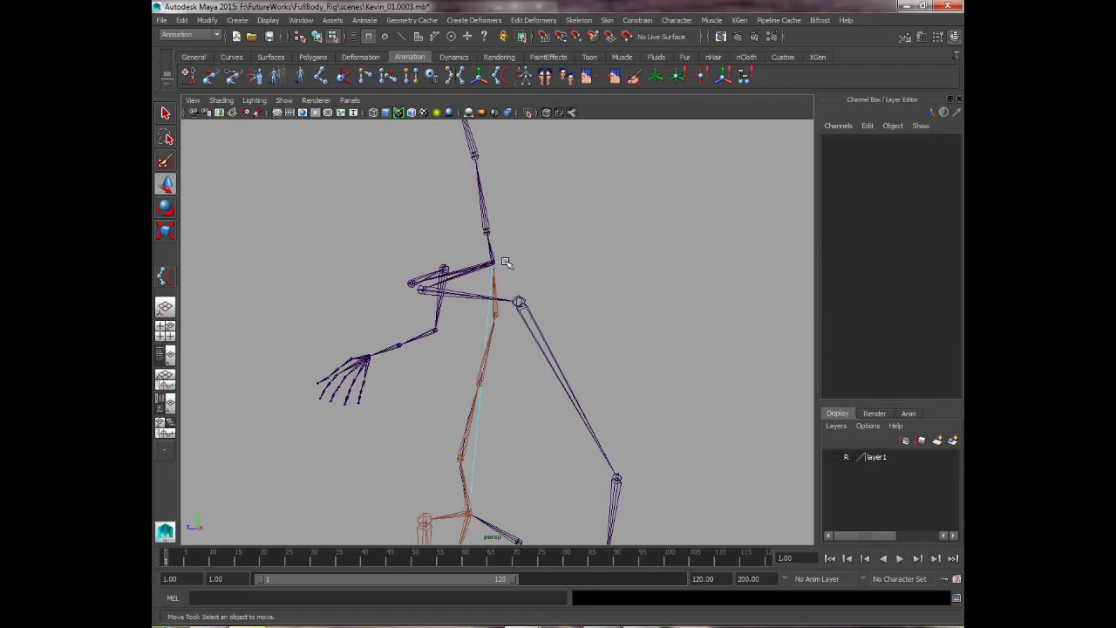
key(q)
click(167, 185)
click(319, 34)
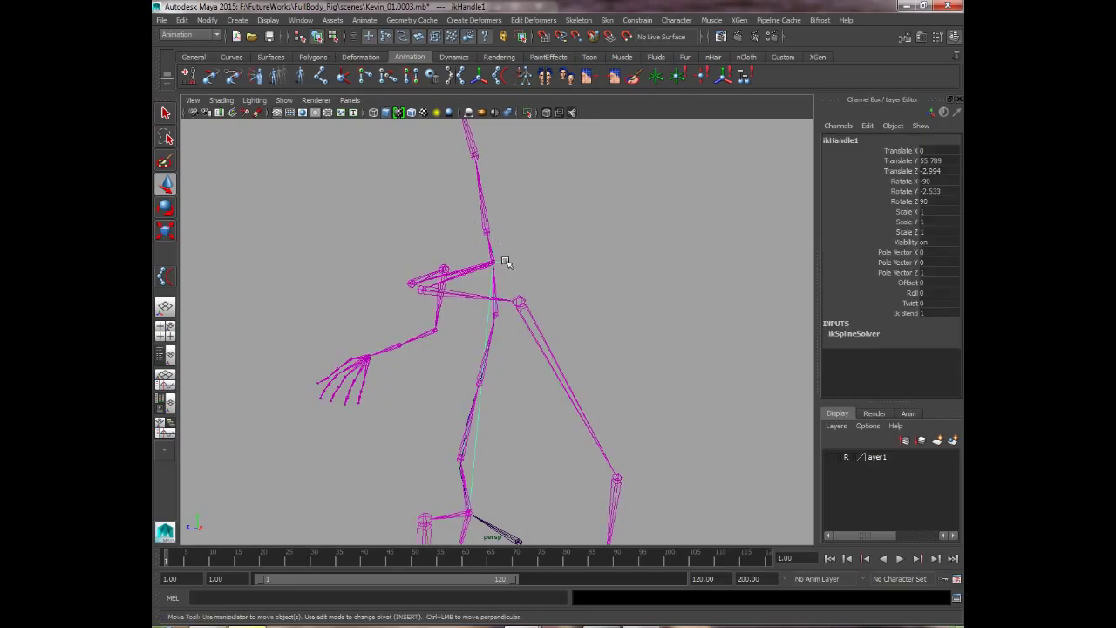
click(166, 207)
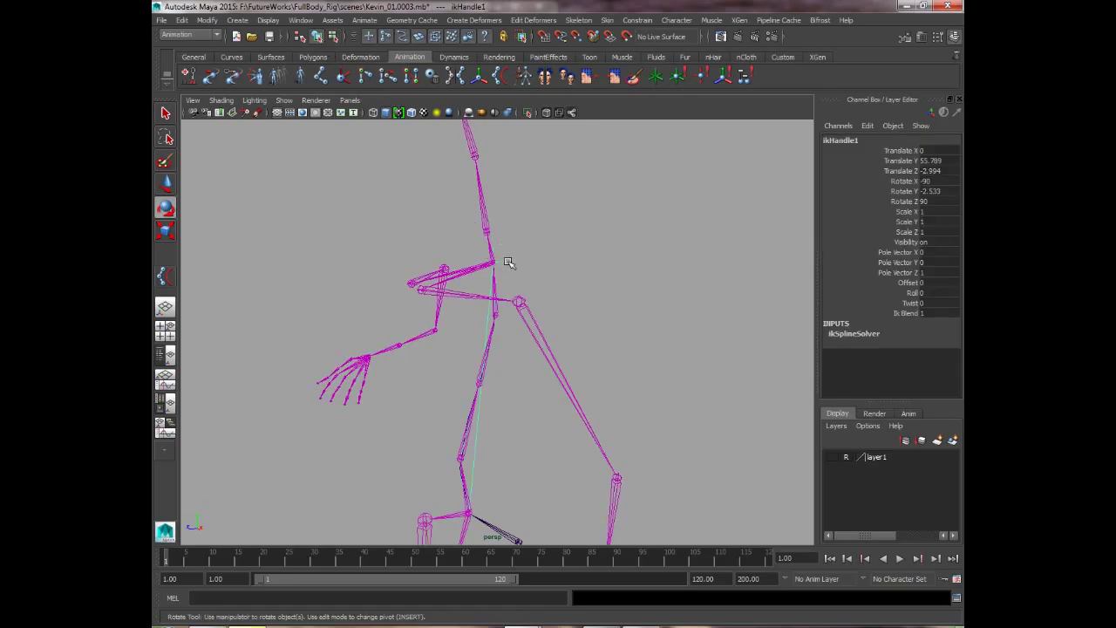
click(166, 231)
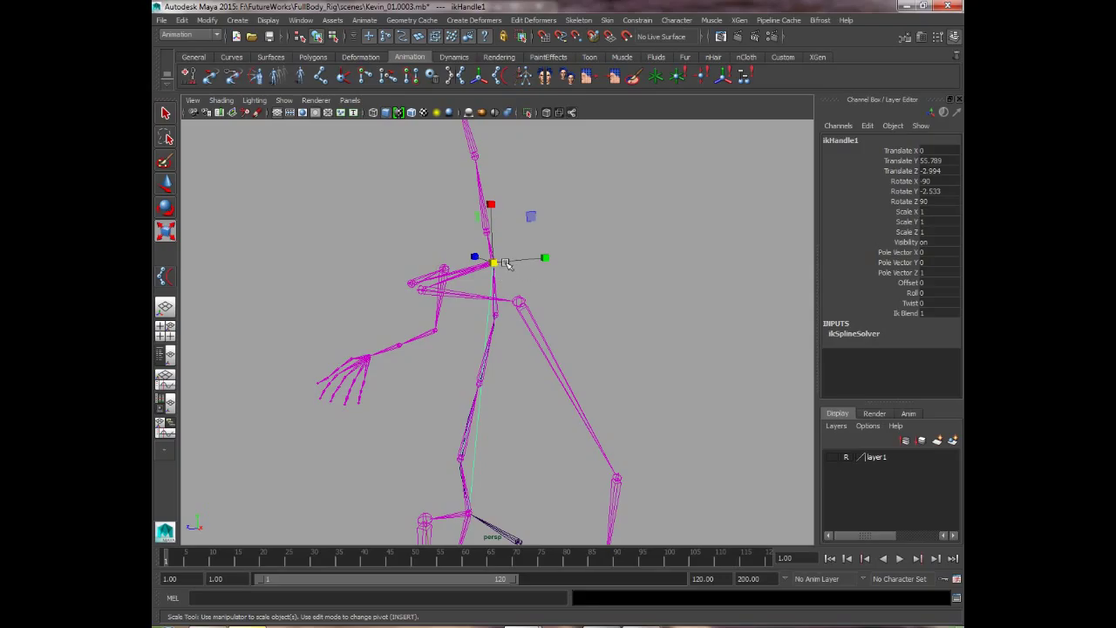
click(650, 285)
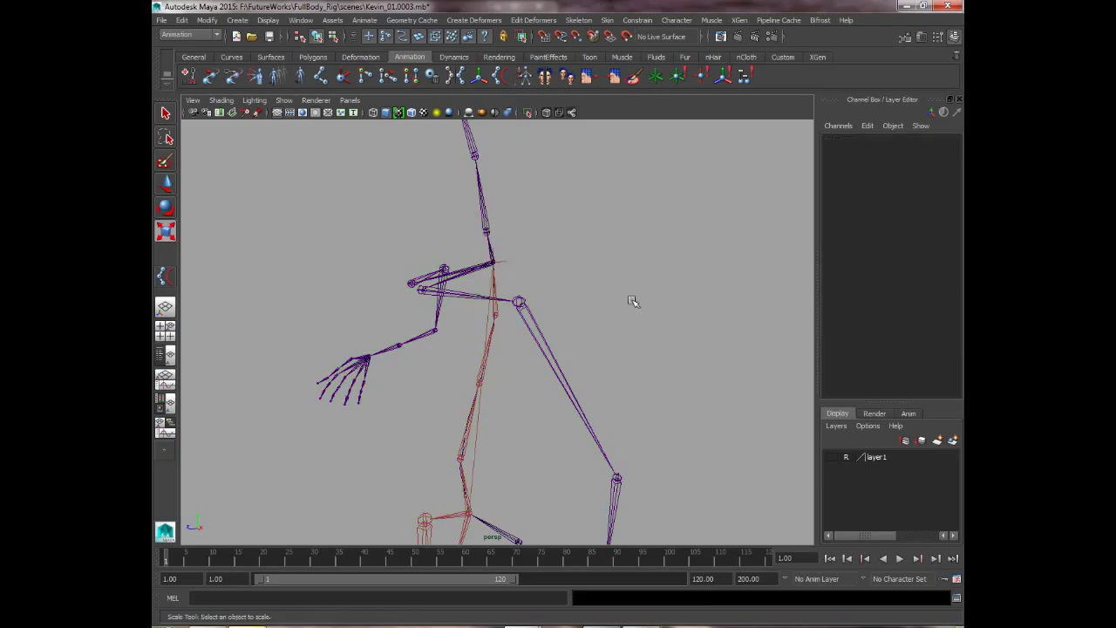
alt+drag(633, 302, 588, 338)
alt+middle_drag(588, 338, 552, 329)
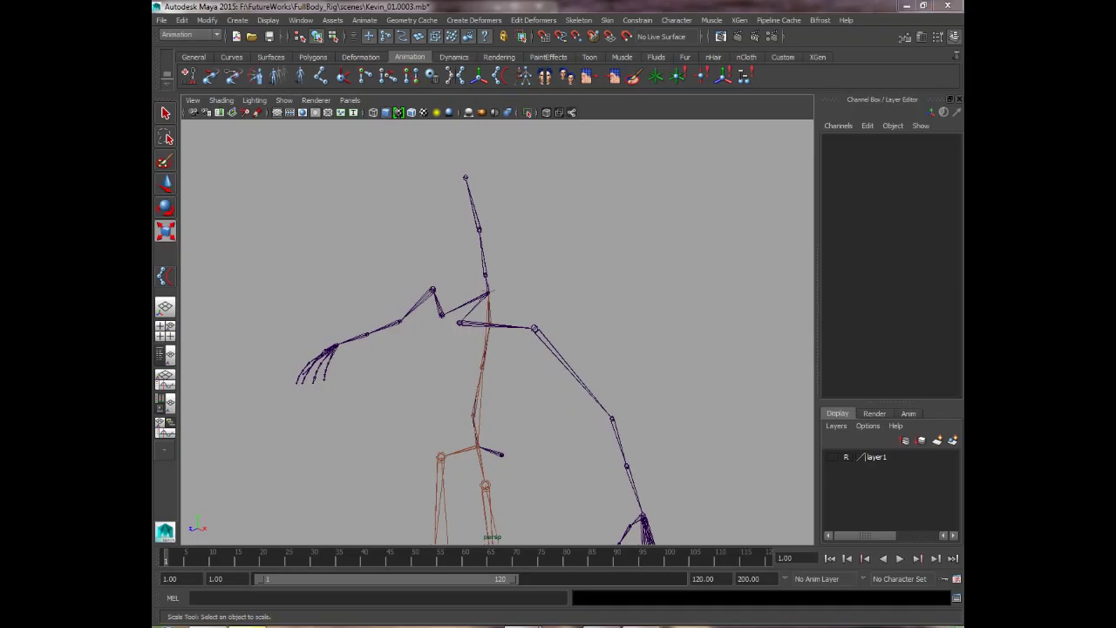
Step: Show the Outliner beside the perspective view and rename ikHandle1 as Spine_IK_Handle
click(167, 356)
click(233, 322)
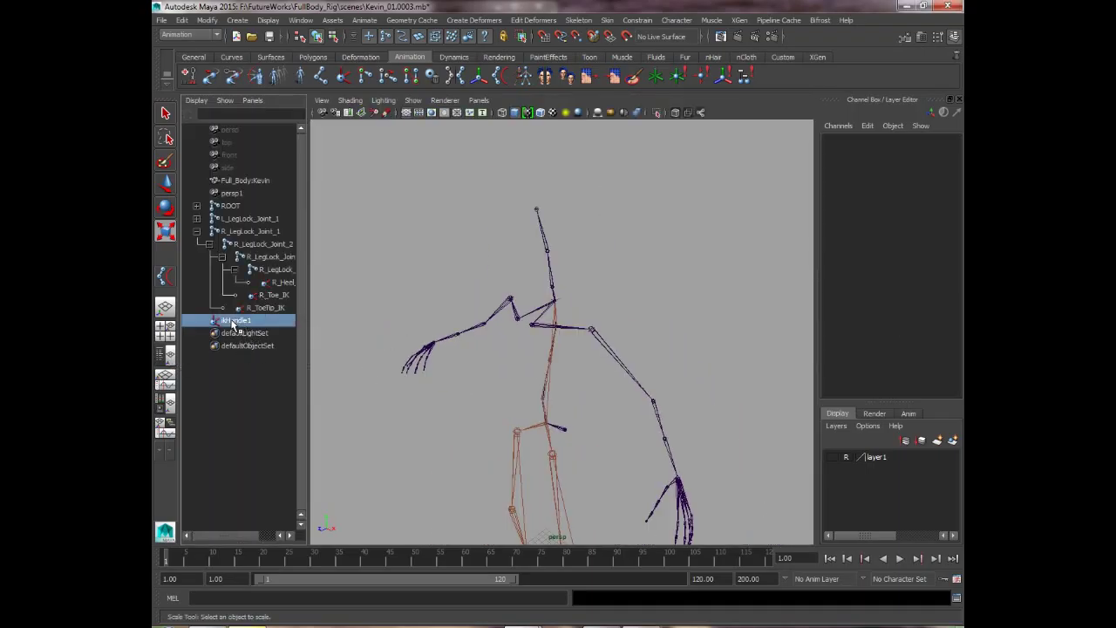
double_click(232, 323)
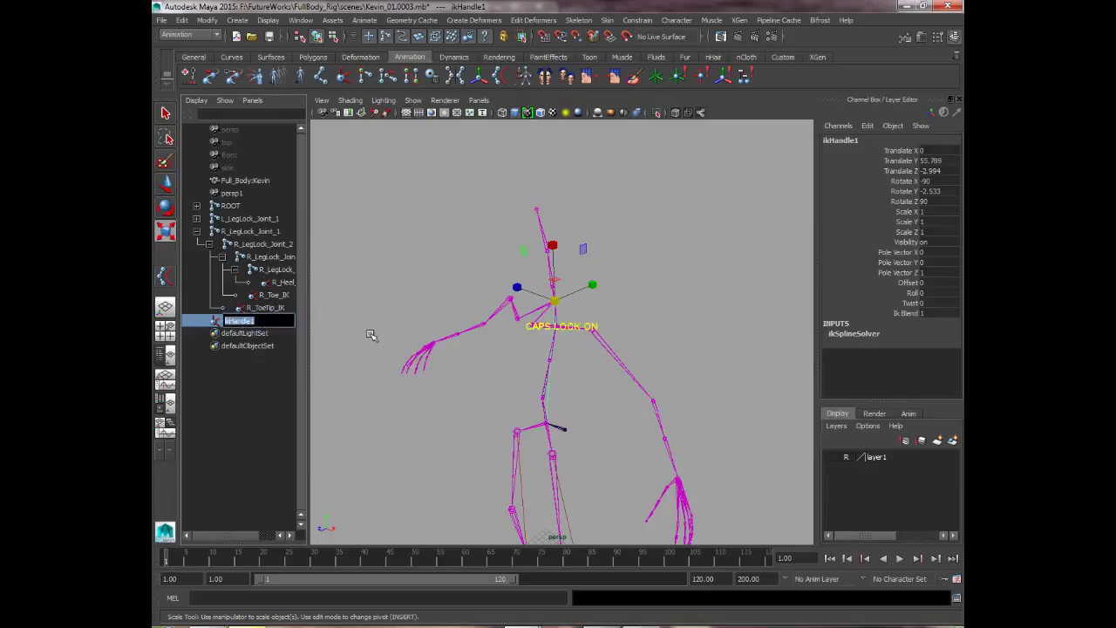
text(S)
key(Caps_Lock)
text(pine_IK_)
key(Caps_Lock)
text(Han)
key(Return)
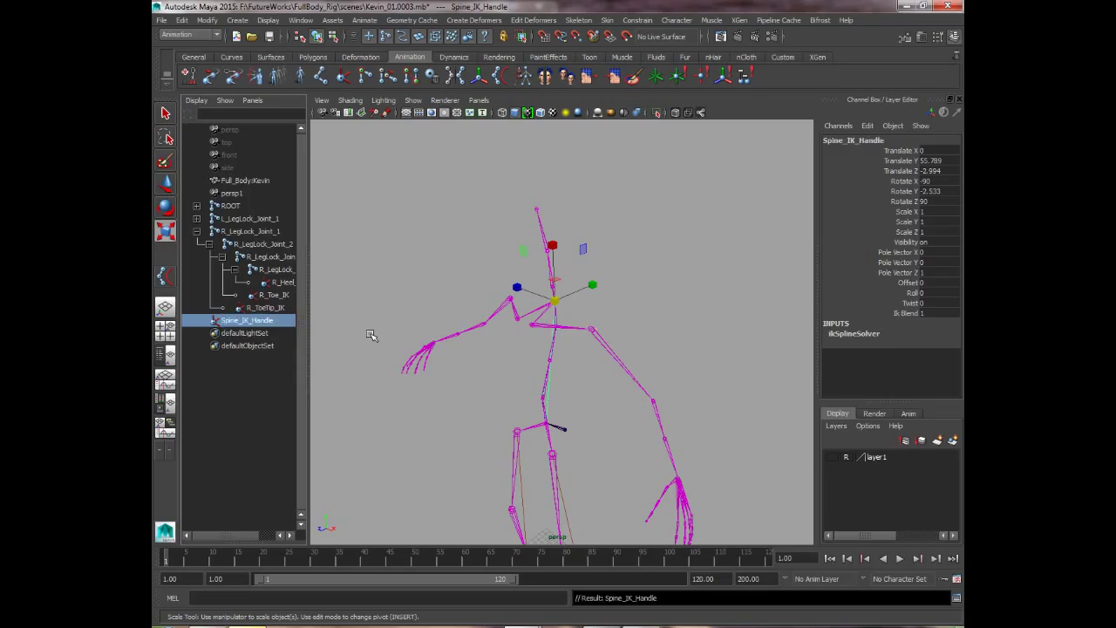
Step: Deselect the spine handle, start the IK Handle Tool with the Single-Chain Solver and close its settings
alt+right_drag(677, 323, 654, 361)
alt+drag(654, 360, 628, 332)
key(w)
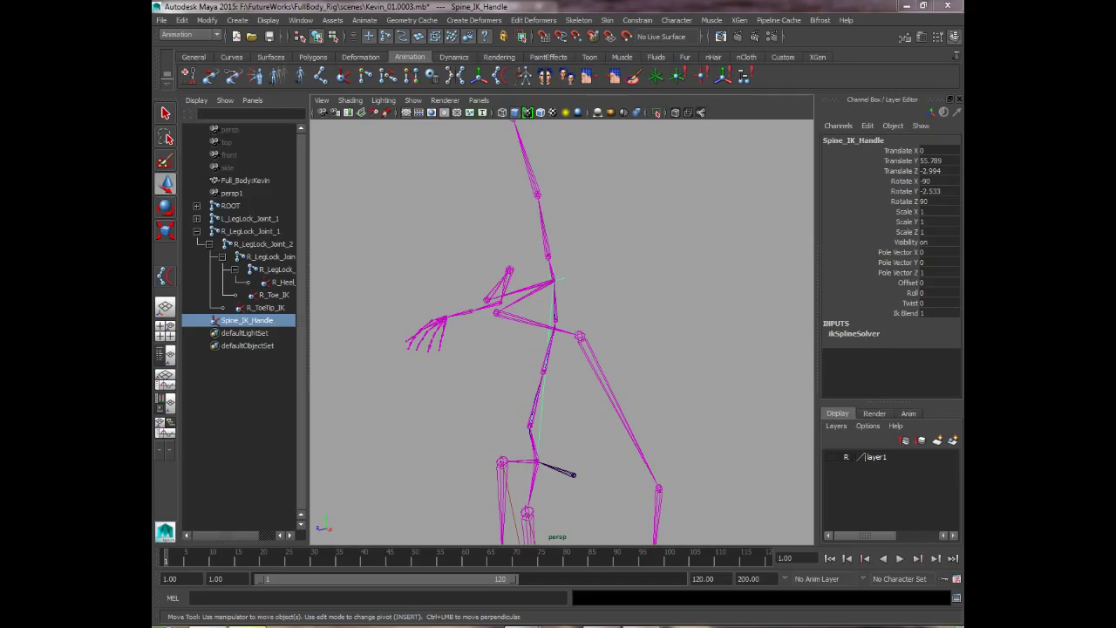
click(653, 311)
alt+drag(654, 311, 650, 341)
alt+middle_drag(635, 343, 550, 312)
alt+right_drag(556, 303, 615, 347)
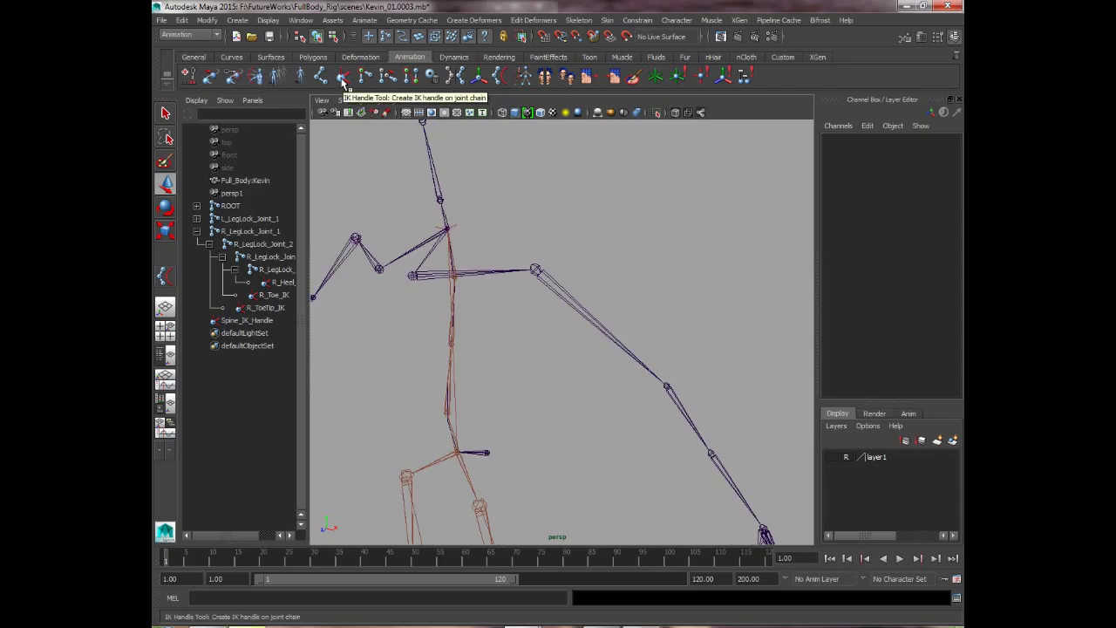
double_click(345, 78)
drag(337, 83, 827, 55)
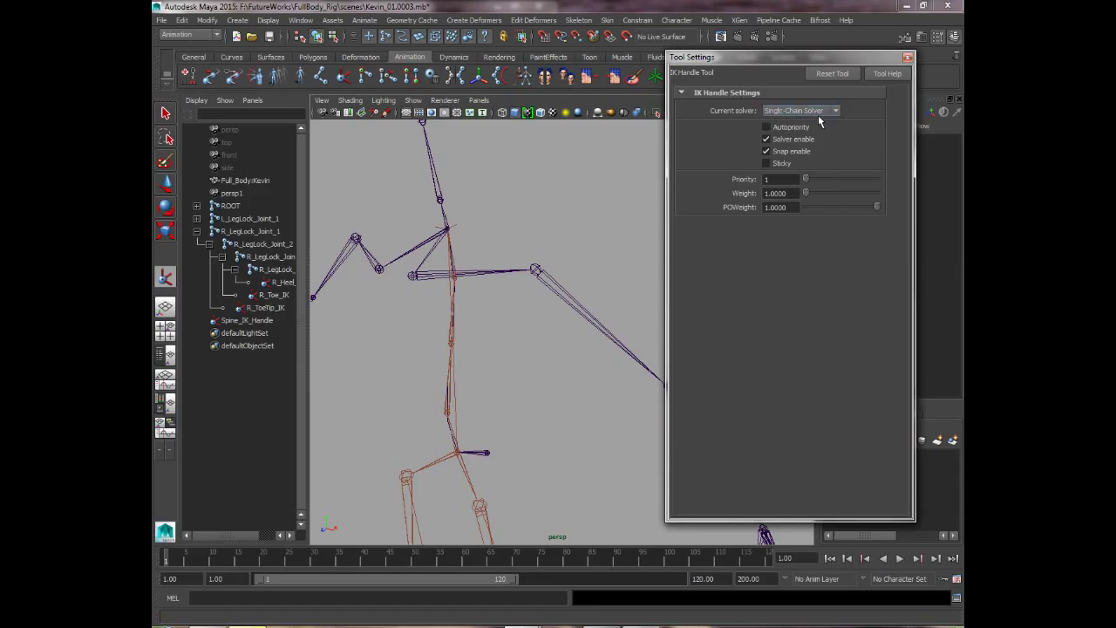
click(908, 56)
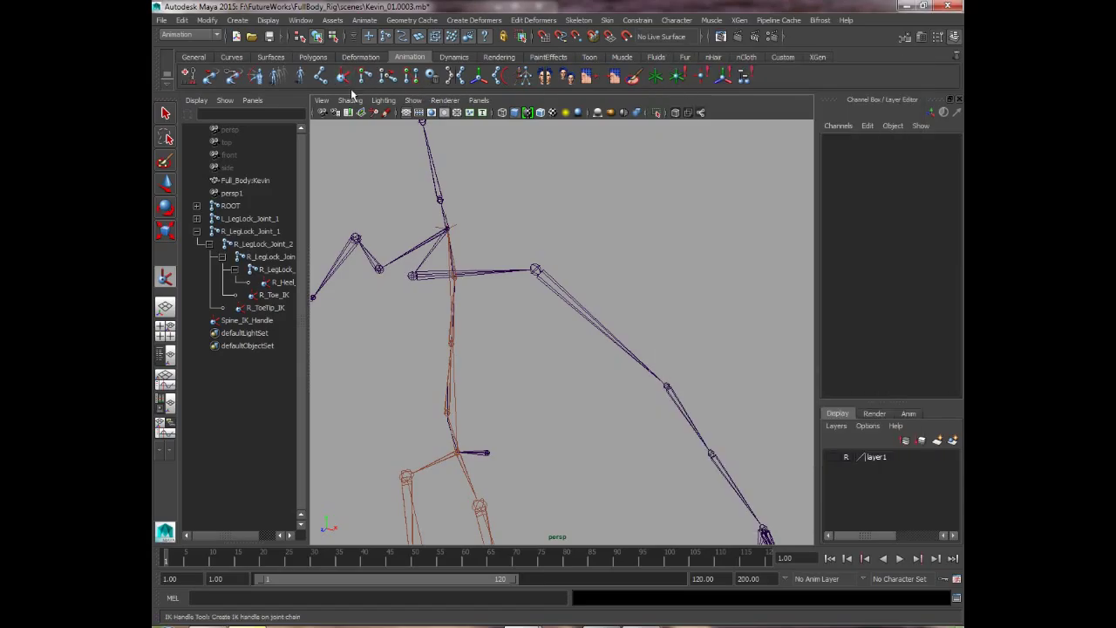
Step: Create a single-chain IK handle from L_Ciavical_Joint to the left shoulder joint, test-move it and undo the move
alt+drag(418, 192, 465, 298)
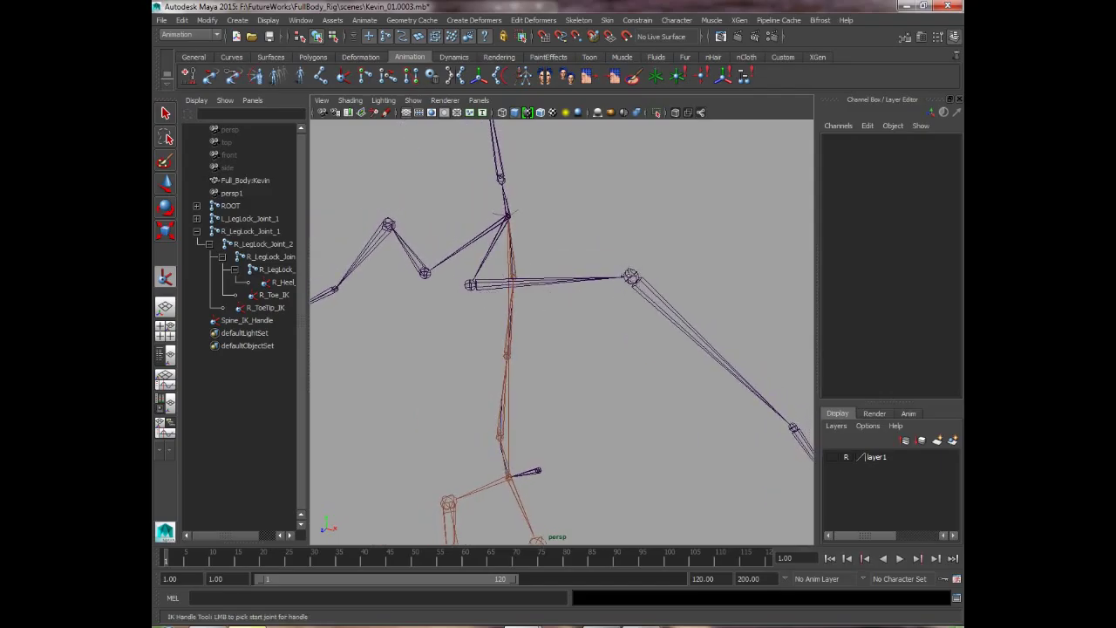
click(471, 283)
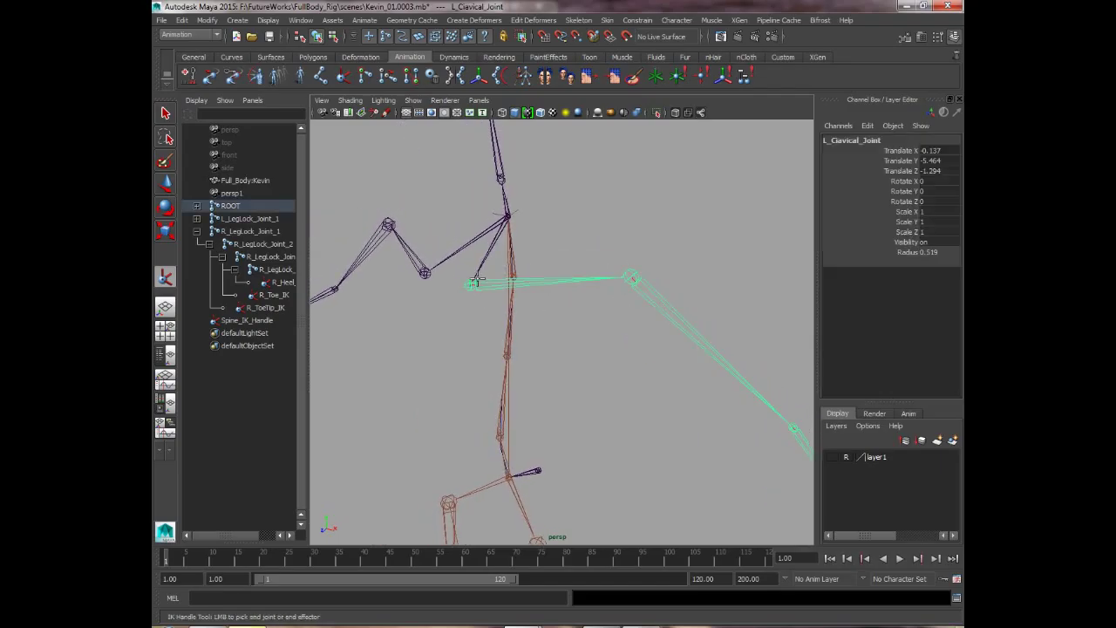
click(634, 276)
key(w)
mouse_move(635, 228)
mouse_down()
mouse_move(635, 184)
mouse_move(635, 212)
mouse_up()
key(ctrl+z)
Step: Create a single-chain IK handle from R_Ciavical_Joint to the right shoulder joint
alt+drag(426, 297, 475, 308)
alt+middle_drag(475, 308, 524, 263)
click(165, 276)
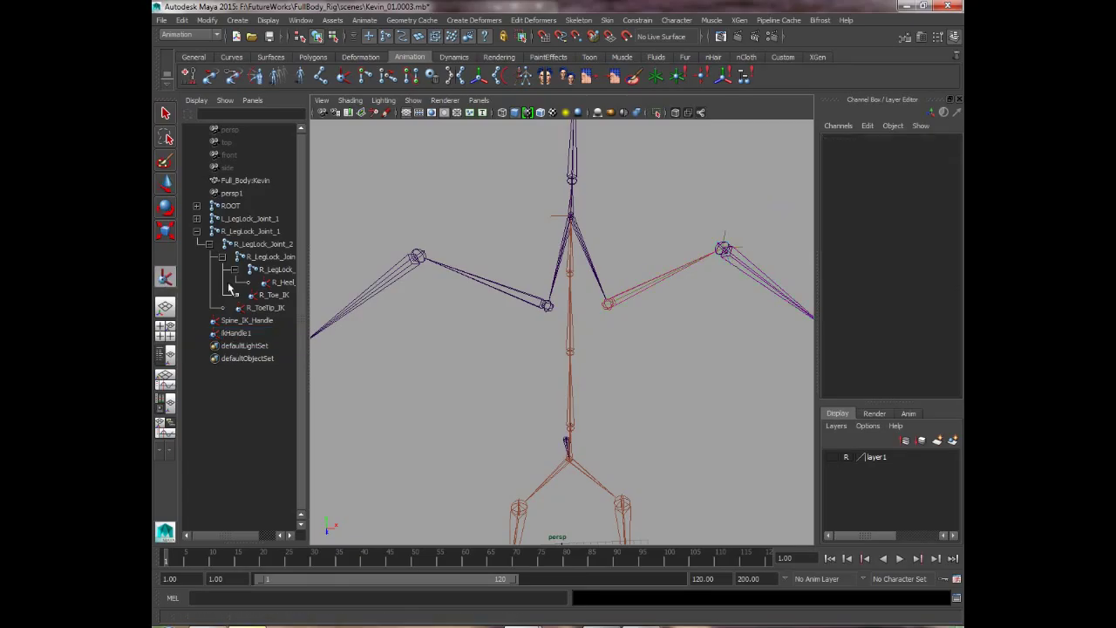
click(547, 305)
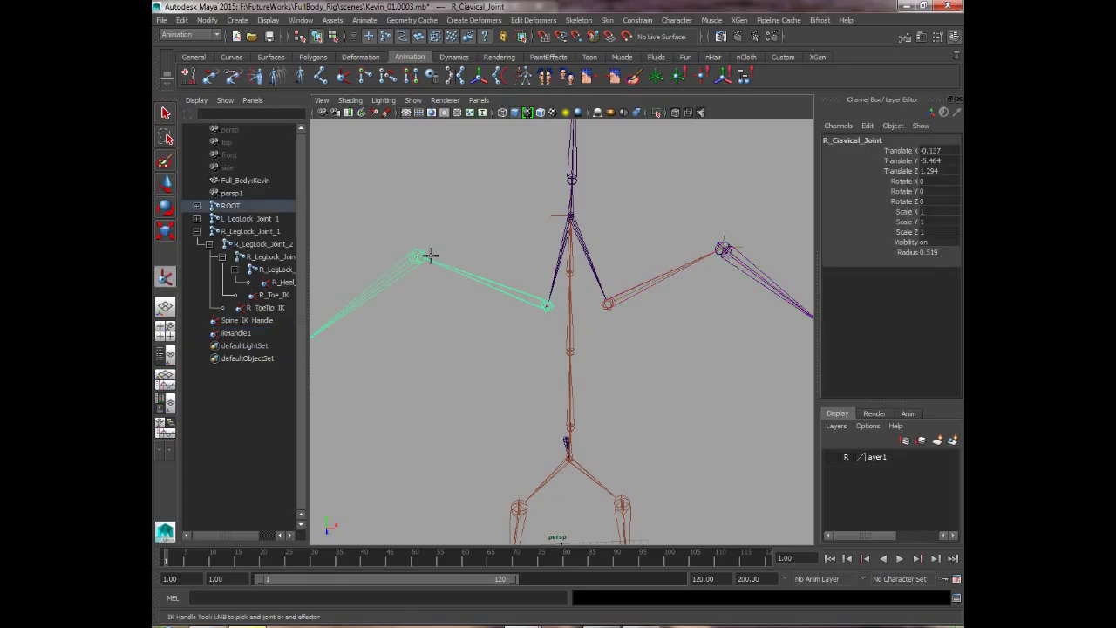
click(418, 254)
key(w)
scroll(615, 317, down, 3)
alt+drag(616, 318, 545, 303)
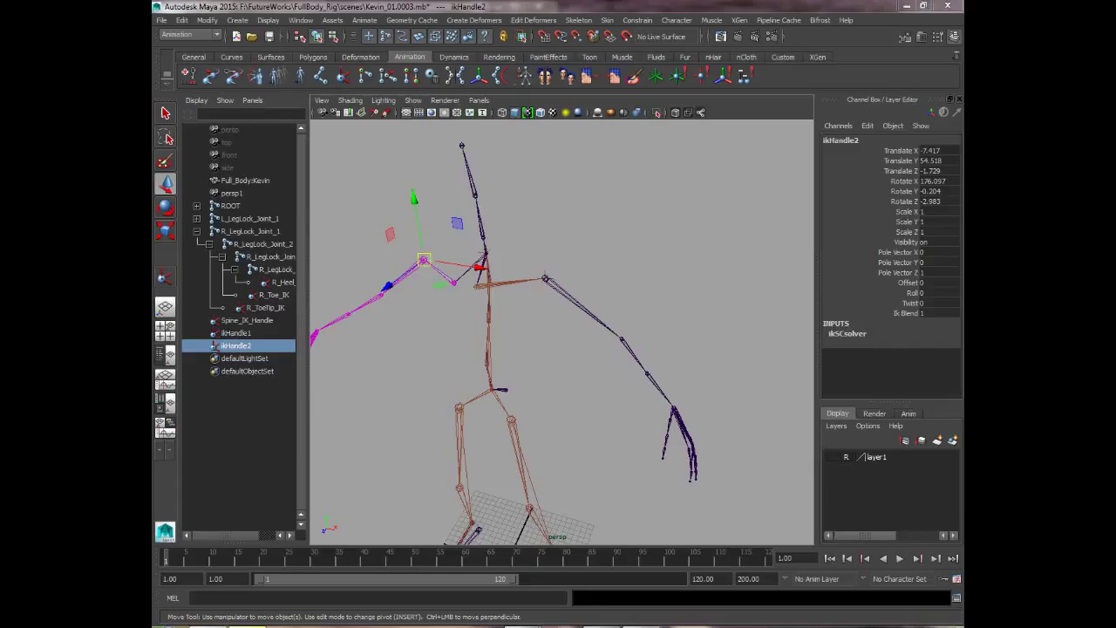
Step: Set the IK Handle Tool's current solver to Rotate-Plane Solver and close its settings
double_click(165, 276)
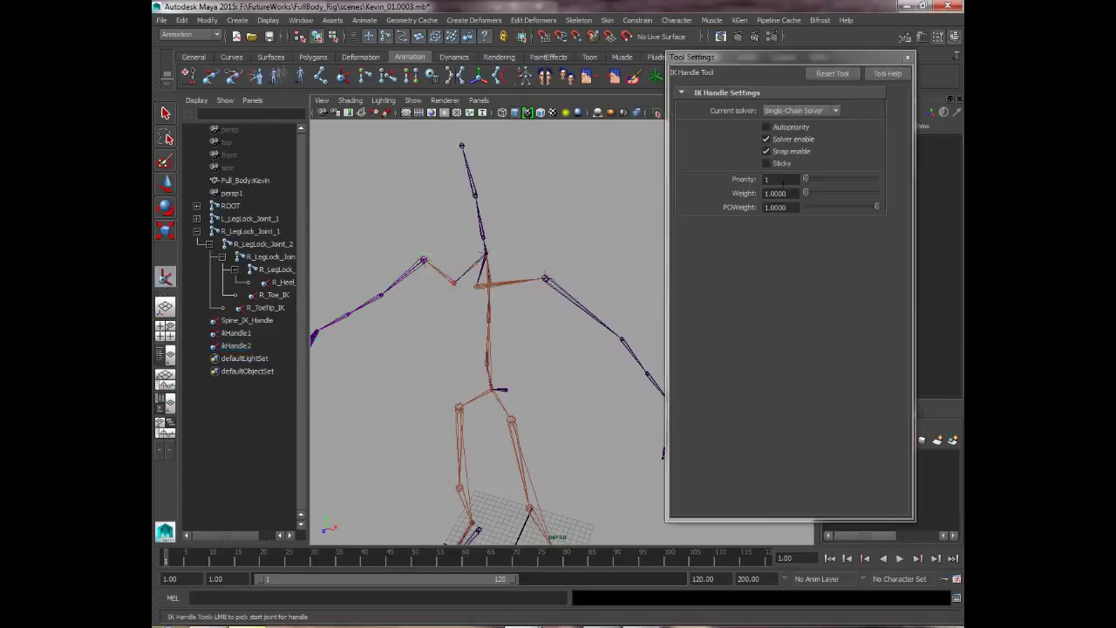
click(801, 111)
click(796, 129)
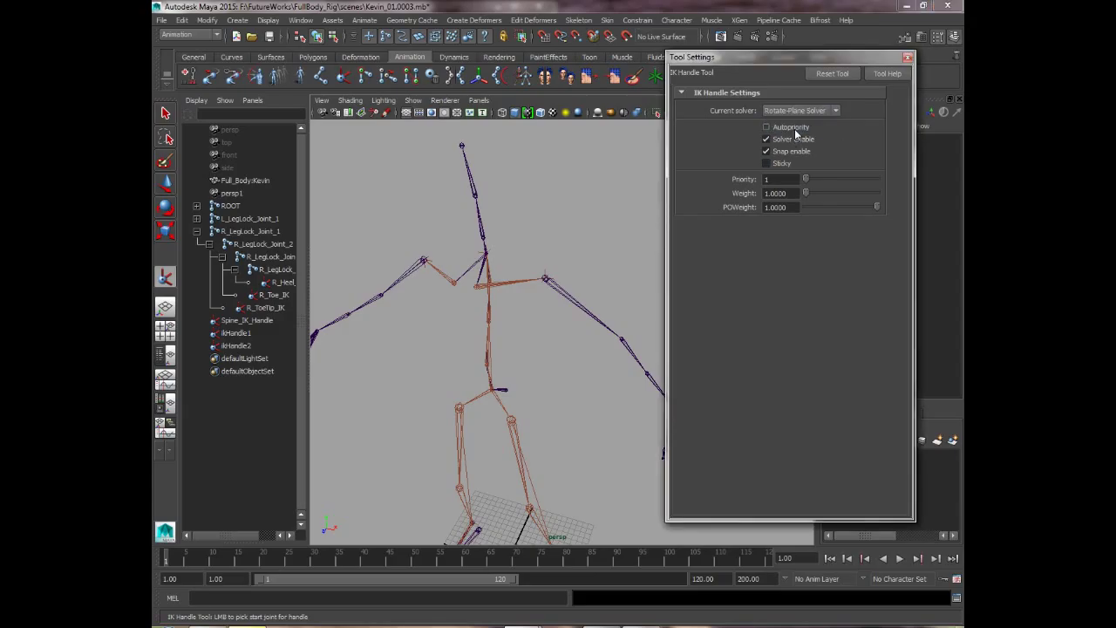
click(908, 56)
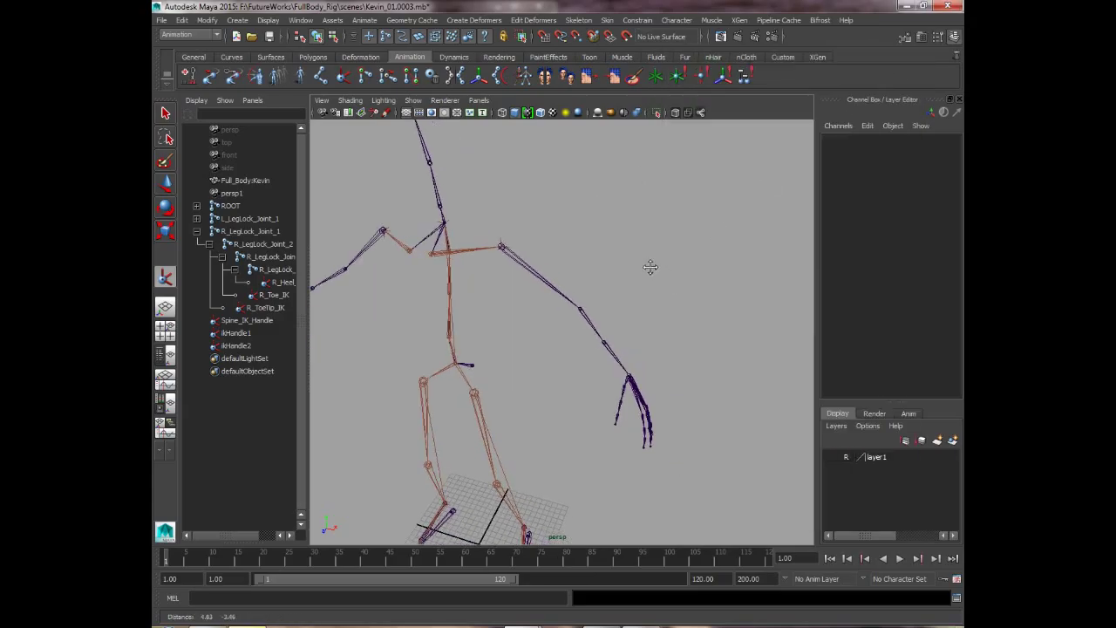
Step: Create a rotate-plane IK handle from L_Arm_Joint to the mid-forearm joint just below the left elbow
scroll(650, 267, up, 5)
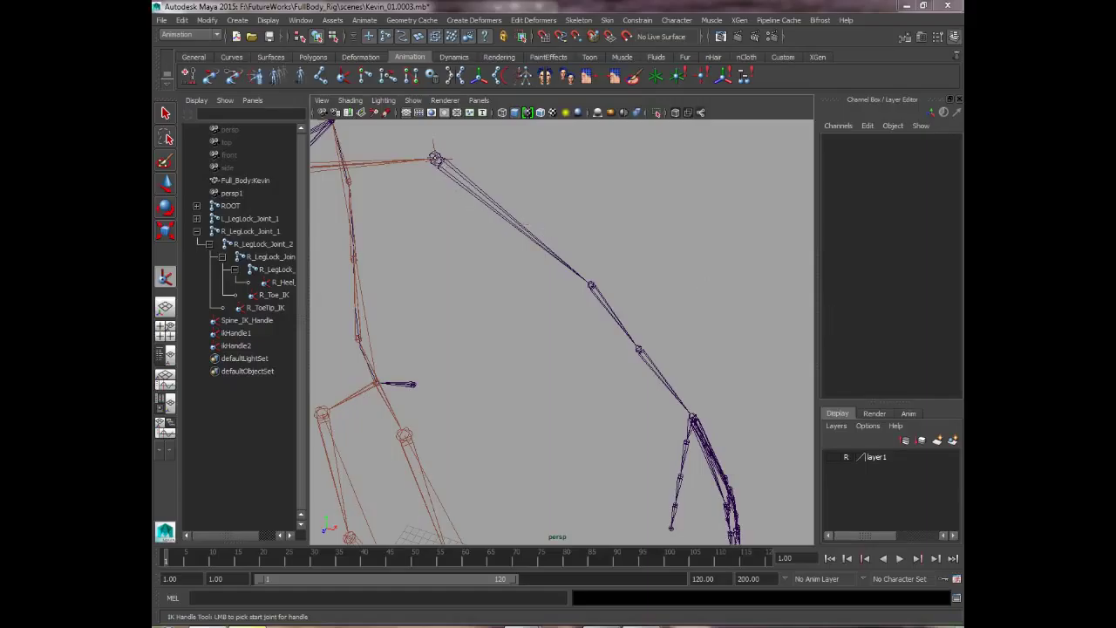
click(436, 159)
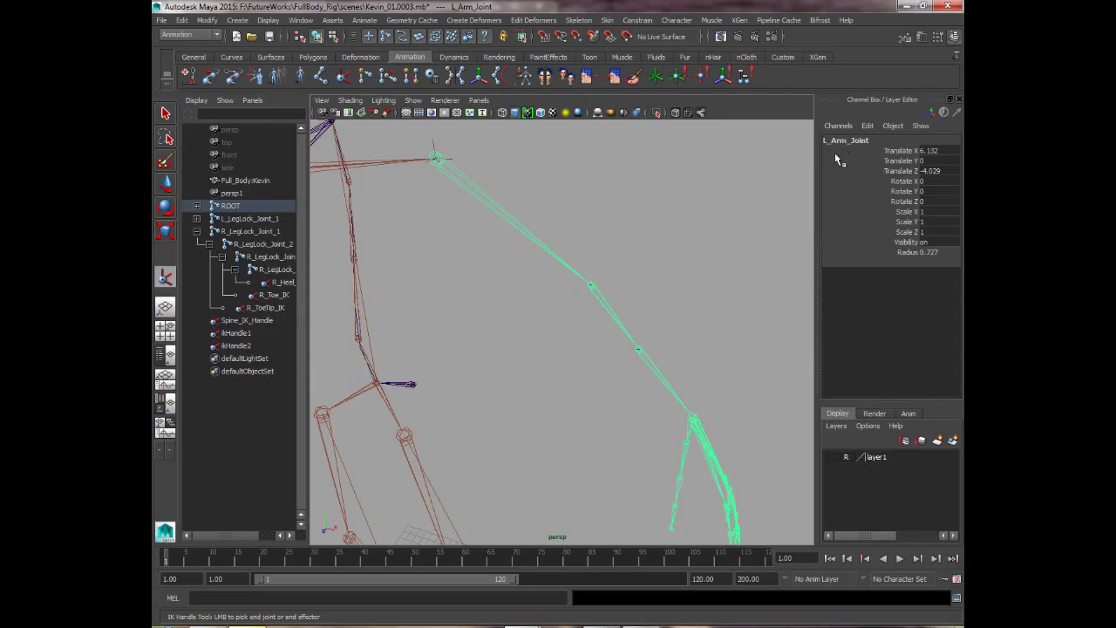
click(637, 350)
key(w)
mouse_move(639, 350)
mouse_down()
mouse_move(540, 241)
mouse_move(616, 250)
mouse_move(640, 331)
mouse_up()
Step: Create a rotate-plane IK handle from R_Arm_Joint to the mid-forearm joint just below the right elbow
alt+right_drag(516, 343, 391, 281)
alt+middle_drag(390, 281, 612, 306)
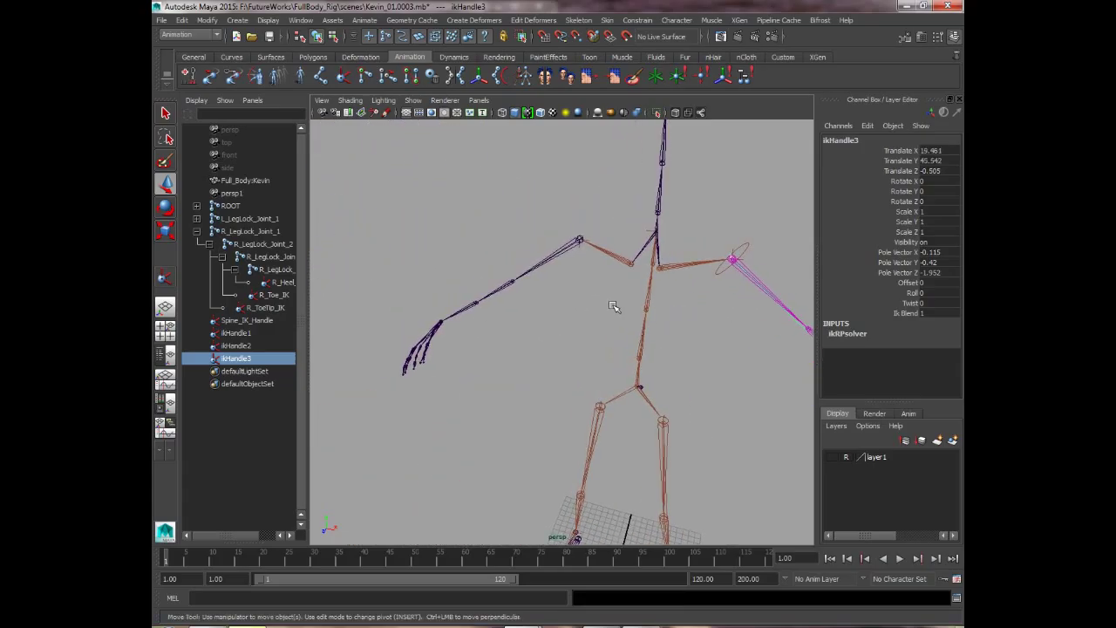
key(y)
click(578, 240)
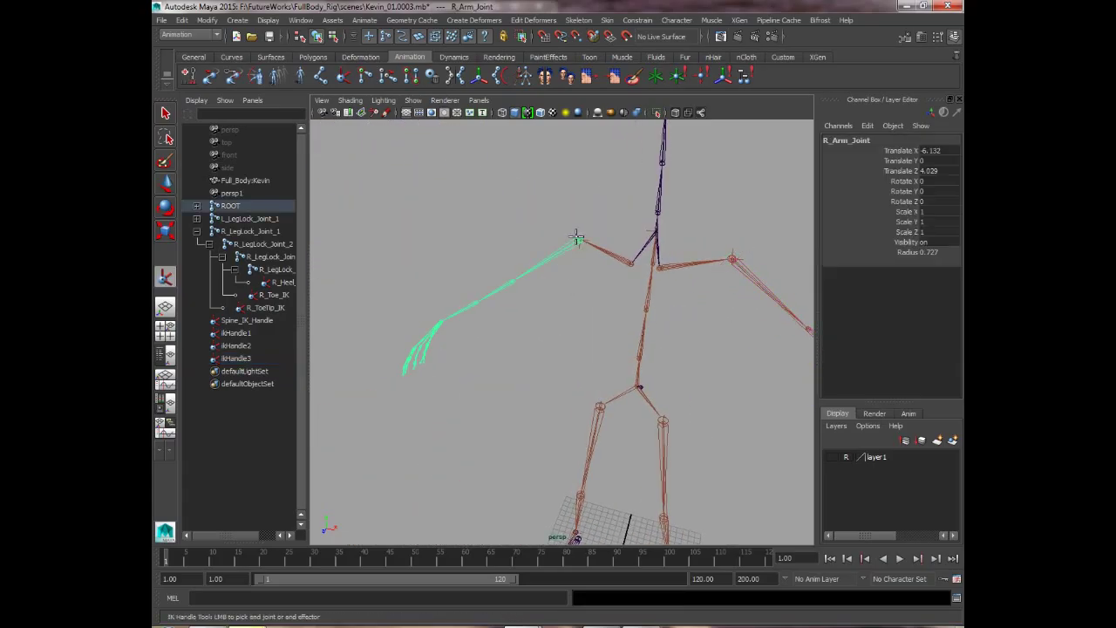
click(479, 302)
key(w)
alt+drag(478, 327, 509, 232)
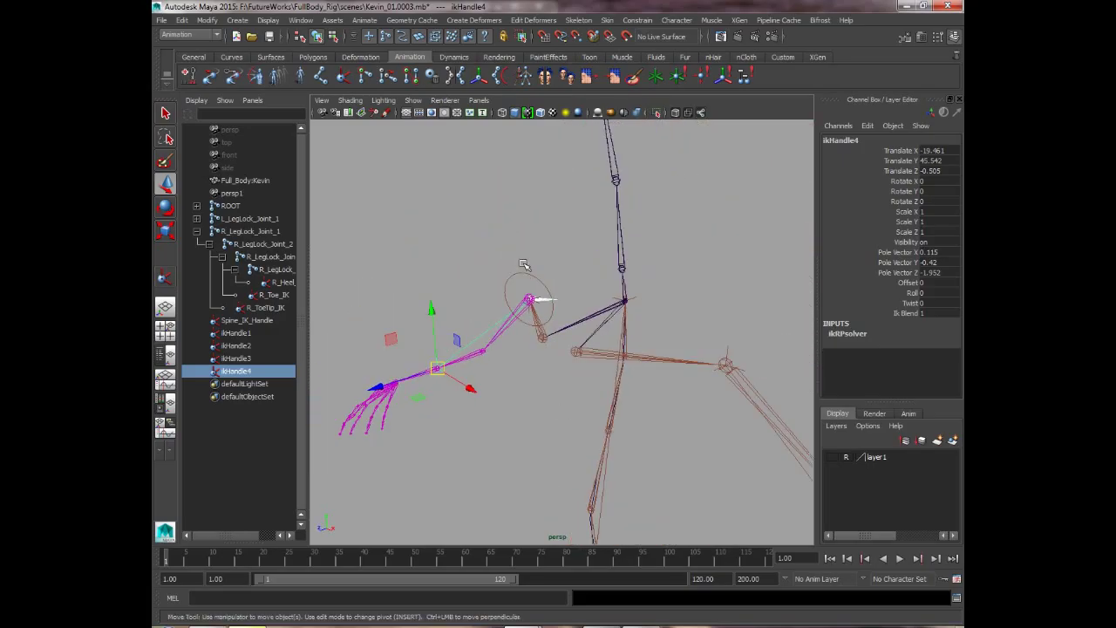
Step: Examine the new clavicle and arm IK handles on both sides by selecting them one after another
click(529, 300)
click(435, 362)
click(724, 356)
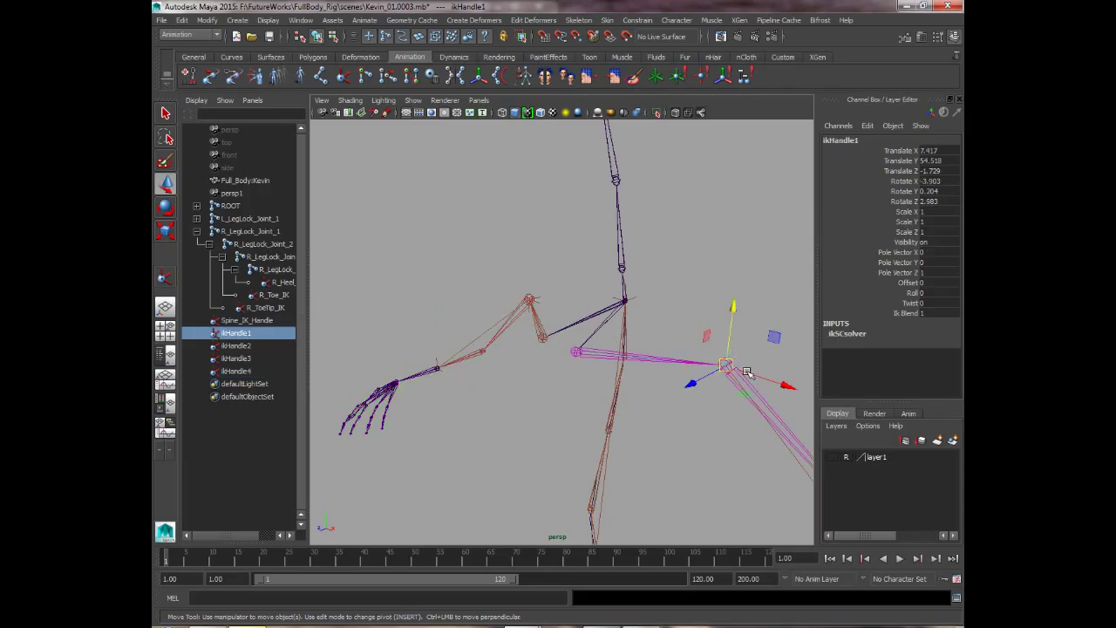
alt+drag(724, 356, 609, 458)
click(572, 416)
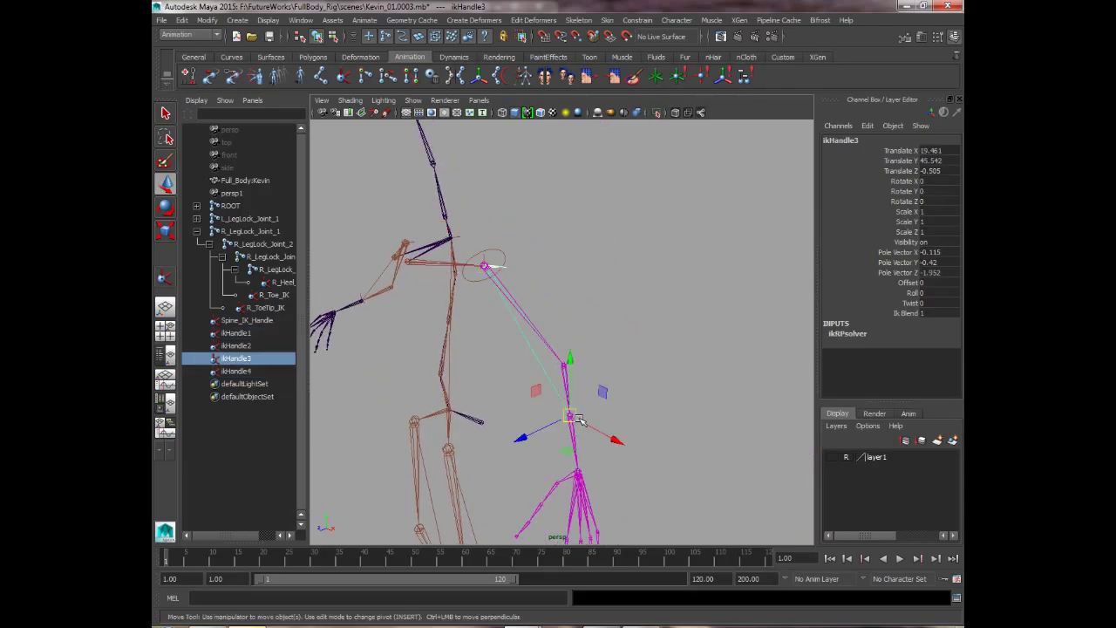
mouse_move(409, 254)
alt+mouse_down()
mouse_move(532, 247)
mouse_move(456, 250)
mouse_move(427, 267)
alt+mouse_up()
alt+middle_drag(427, 267, 469, 262)
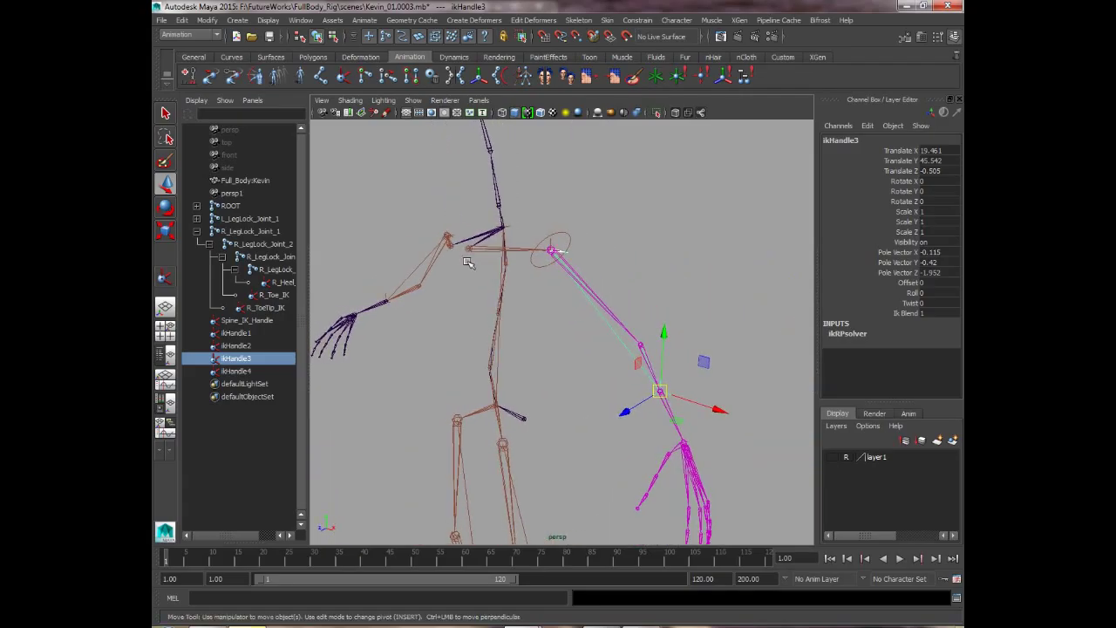
Step: Examine the whole skeleton from legs to arms, ending on the left forearm and hand
alt+right_drag(469, 262, 483, 270)
alt+middle_drag(523, 423, 525, 242)
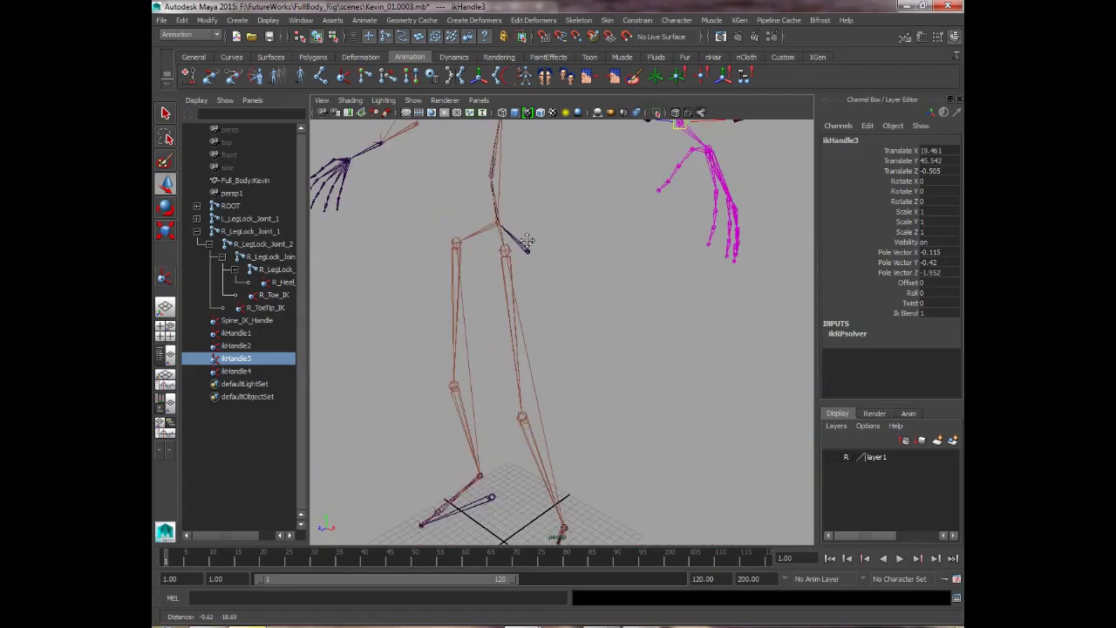
alt+right_drag(526, 241, 528, 359)
alt+middle_drag(558, 357, 543, 469)
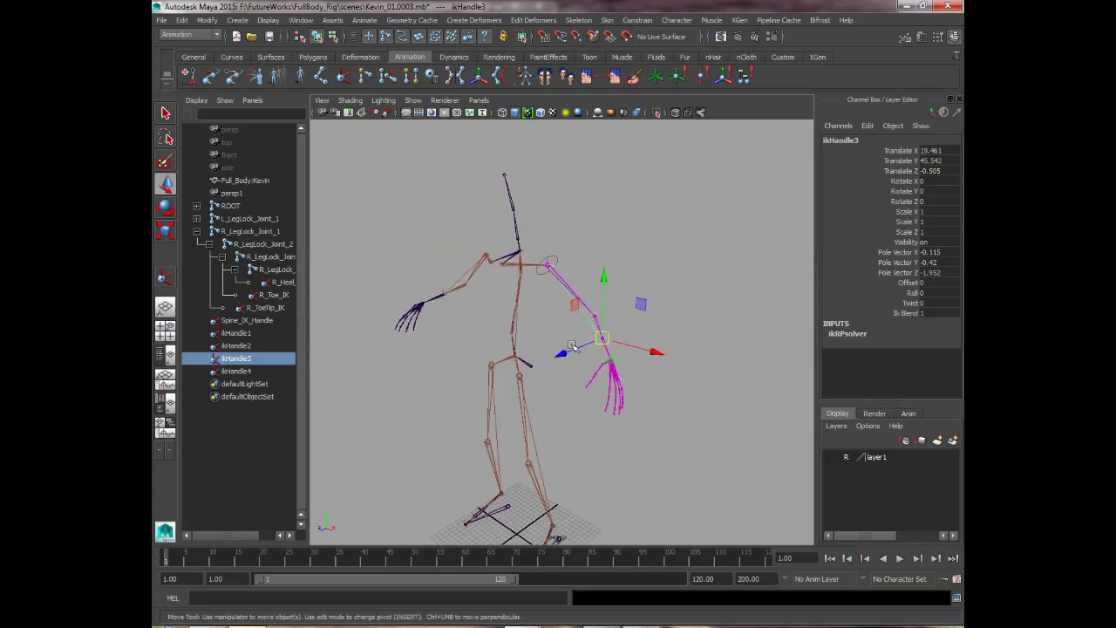
alt+right_drag(543, 468, 598, 366)
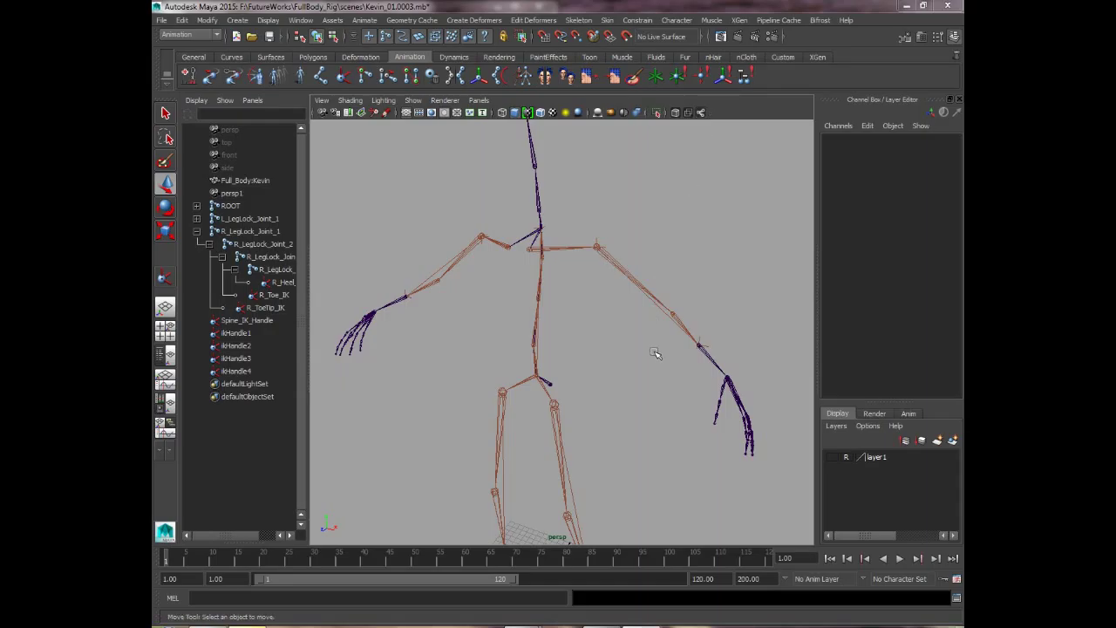
alt+middle_drag(657, 354, 598, 334)
alt+right_drag(599, 335, 698, 323)
alt+middle_drag(698, 323, 573, 312)
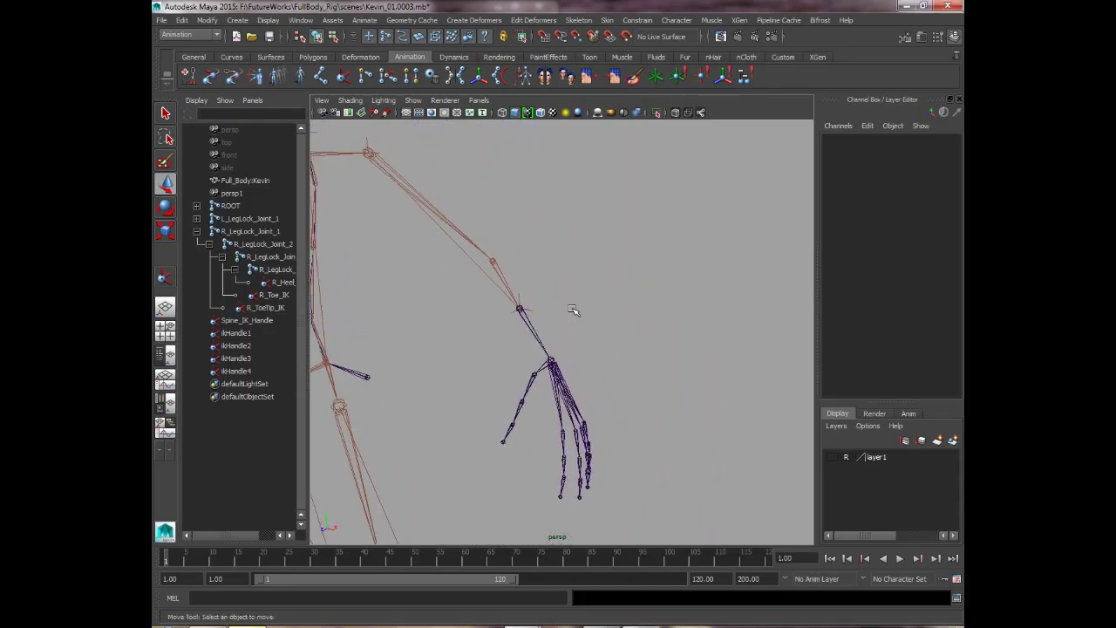
Step: Select the IK handle at the left mid-forearm joint and examine its placement between elbow and wrist from several angles
alt+right_drag(419, 298, 483, 302)
click(488, 272)
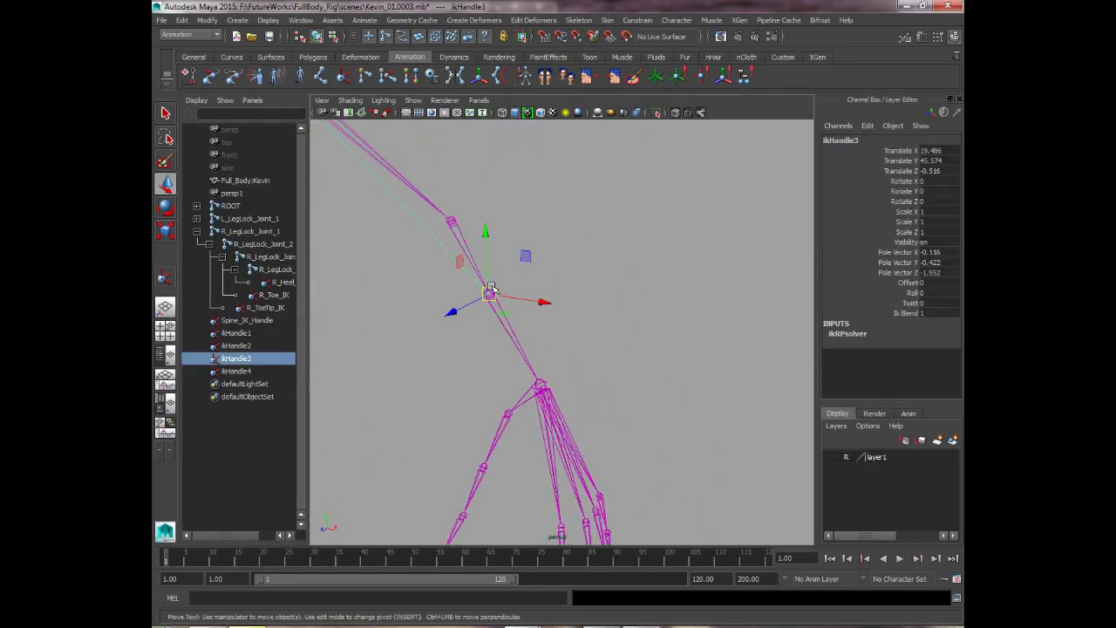
alt+drag(498, 279, 556, 292)
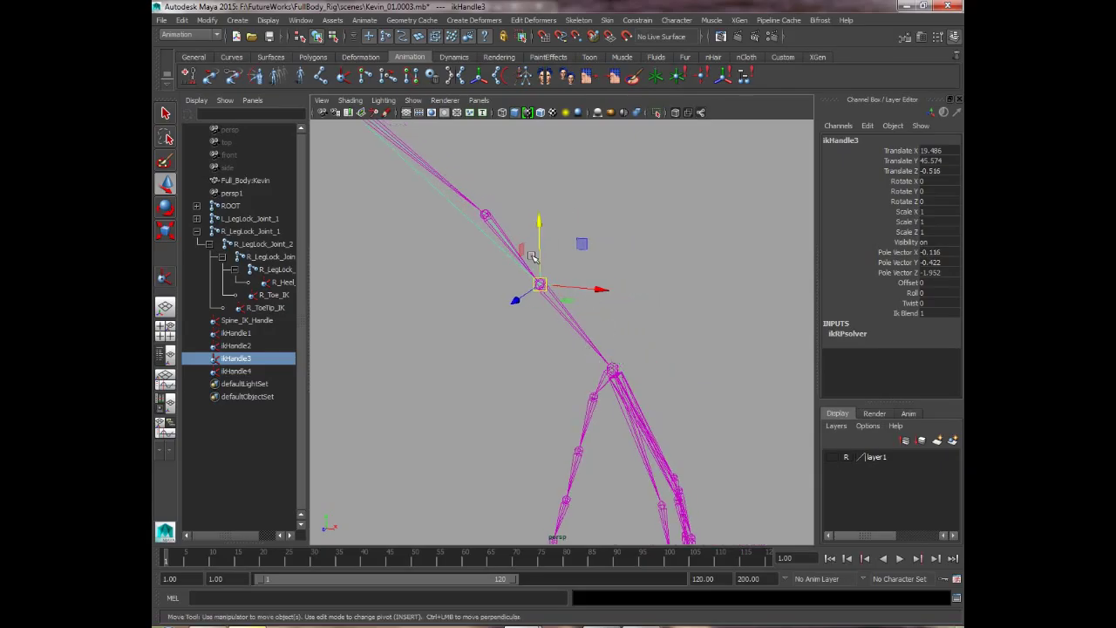
alt+drag(638, 376, 548, 340)
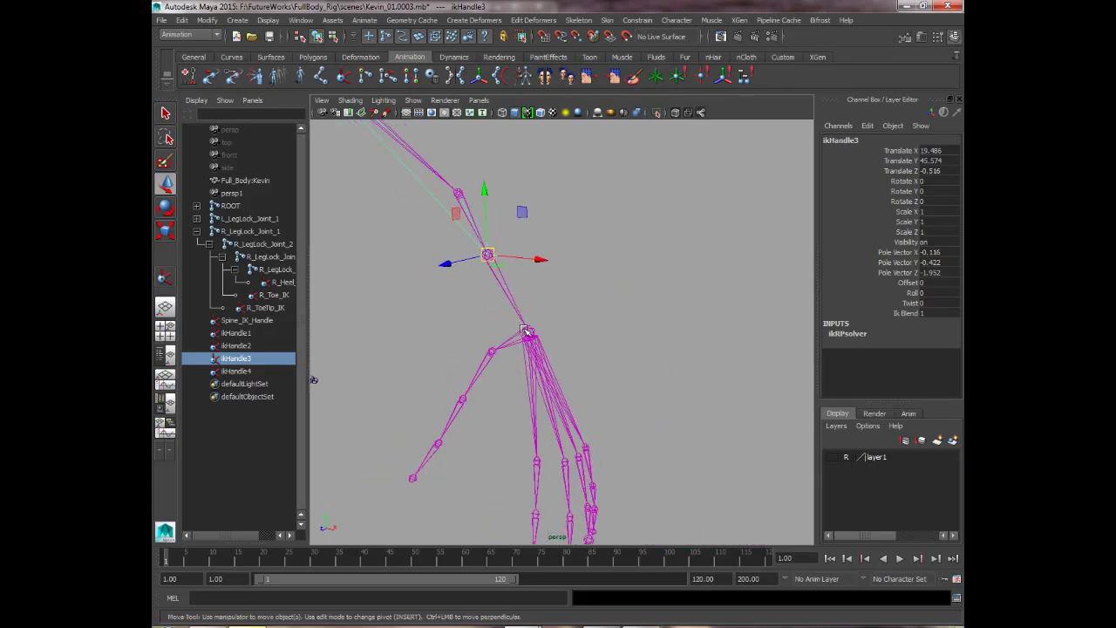
alt+middle_drag(432, 176, 553, 271)
alt+drag(584, 319, 495, 320)
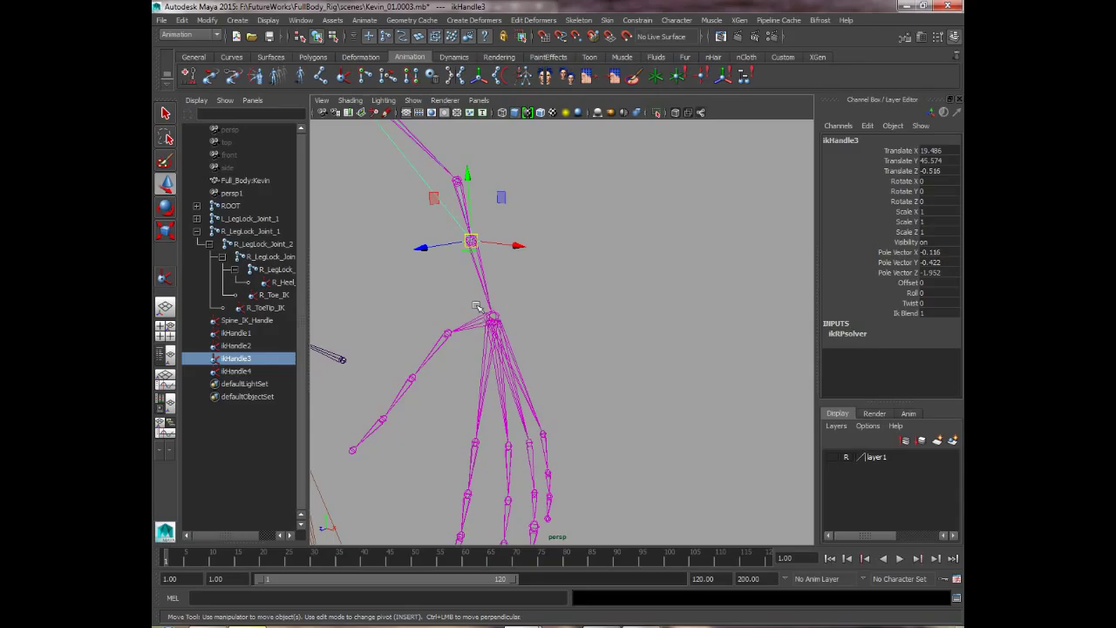
alt+drag(497, 339, 430, 274)
key(f)
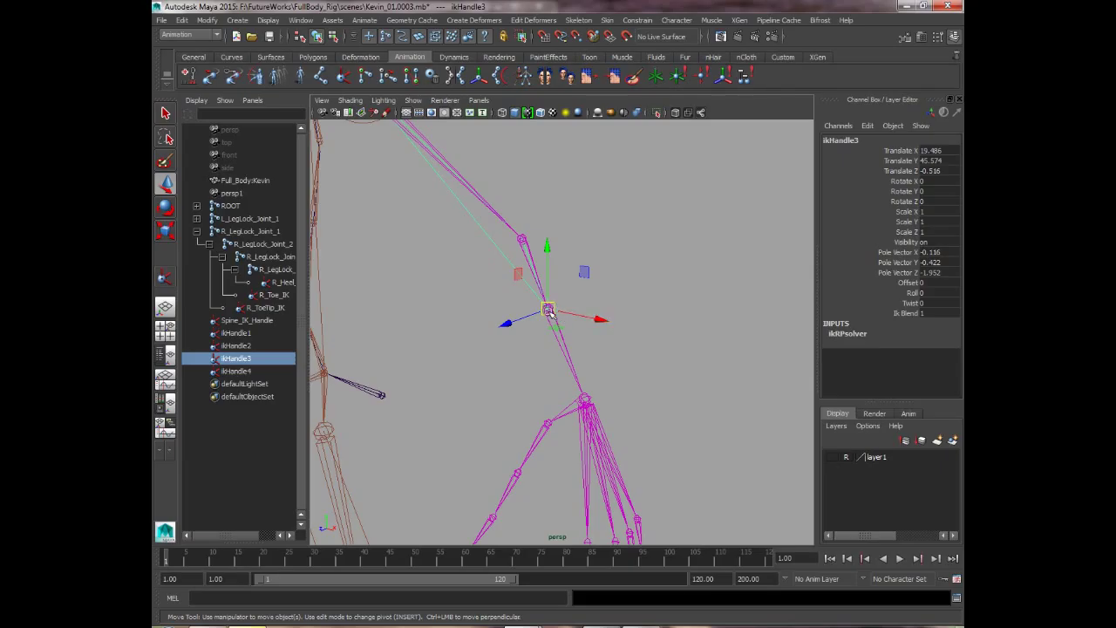
alt+drag(552, 304, 529, 378)
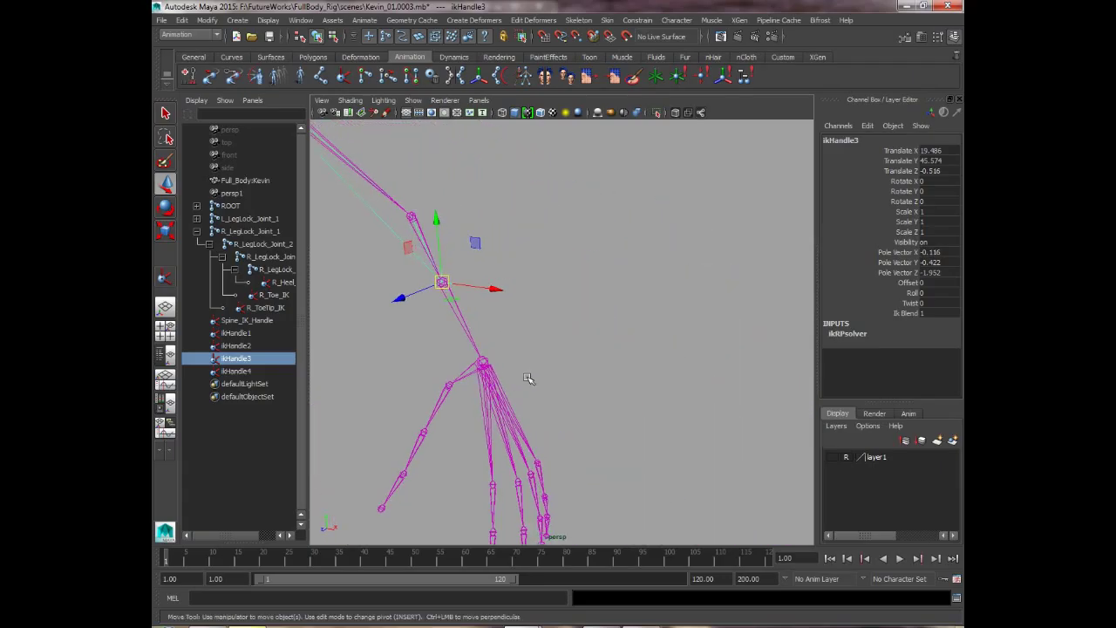
click(332, 20)
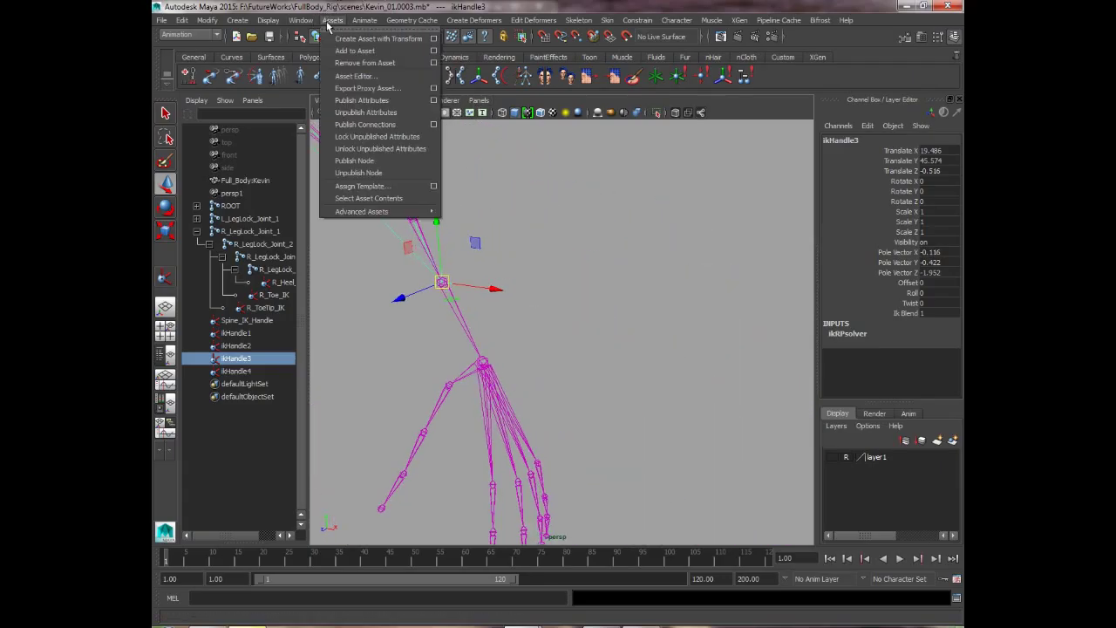
mouse_move(293, 24)
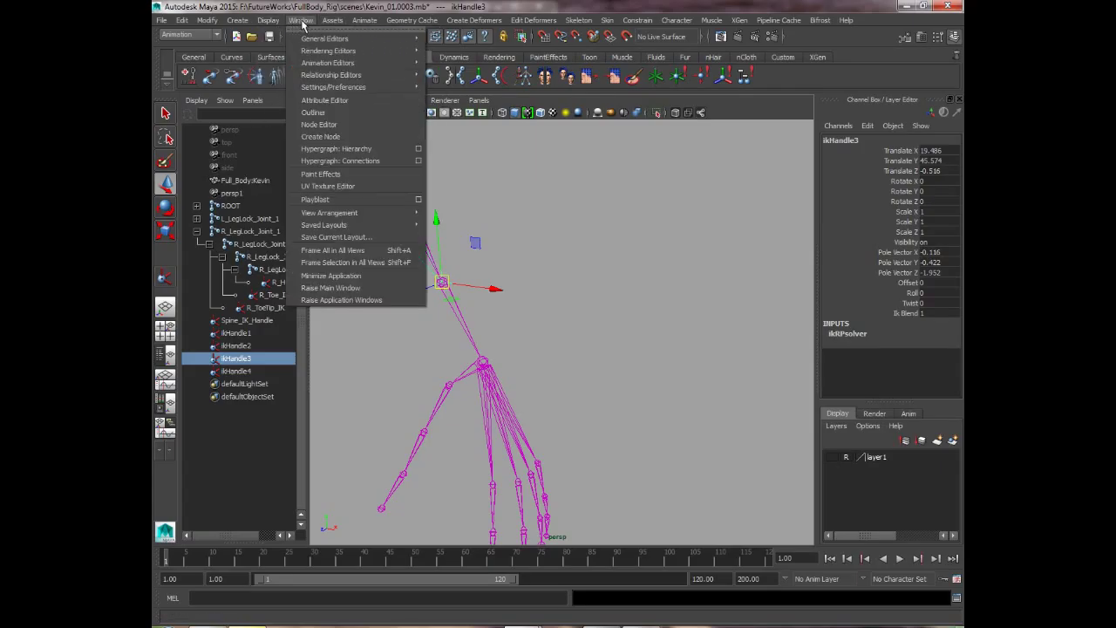
alt+drag(453, 262, 558, 250)
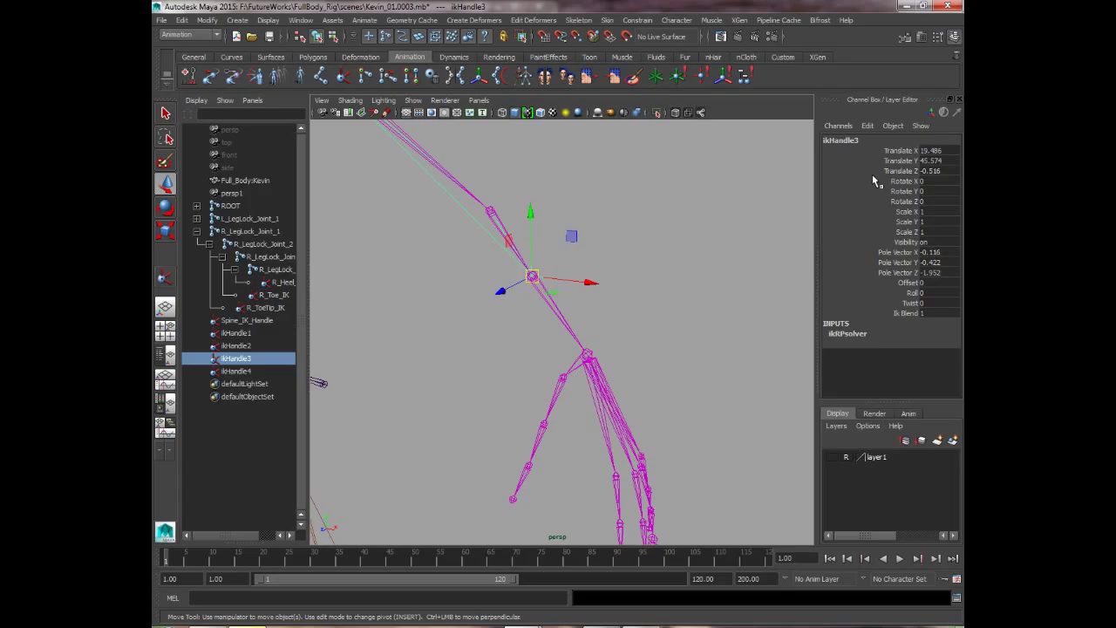
alt+drag(612, 293, 643, 389)
scroll(643, 389, down, 5)
alt+middle_drag(515, 270, 559, 344)
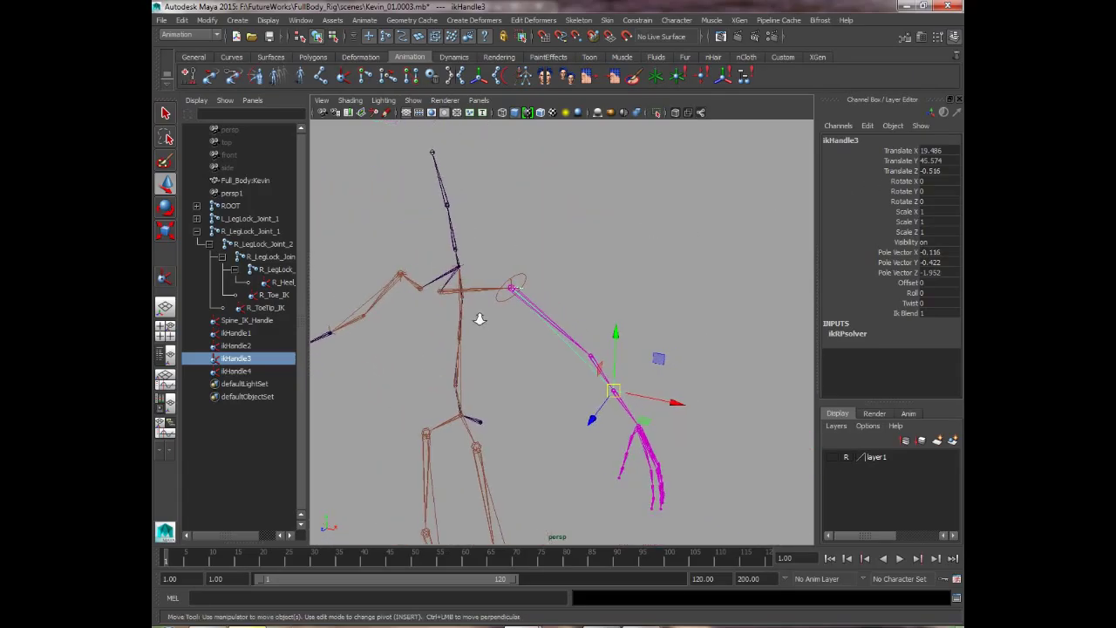
Step: Rename the left forearm's IK handle as L_Arm_IK
scroll(478, 319, up, 3)
click(462, 222)
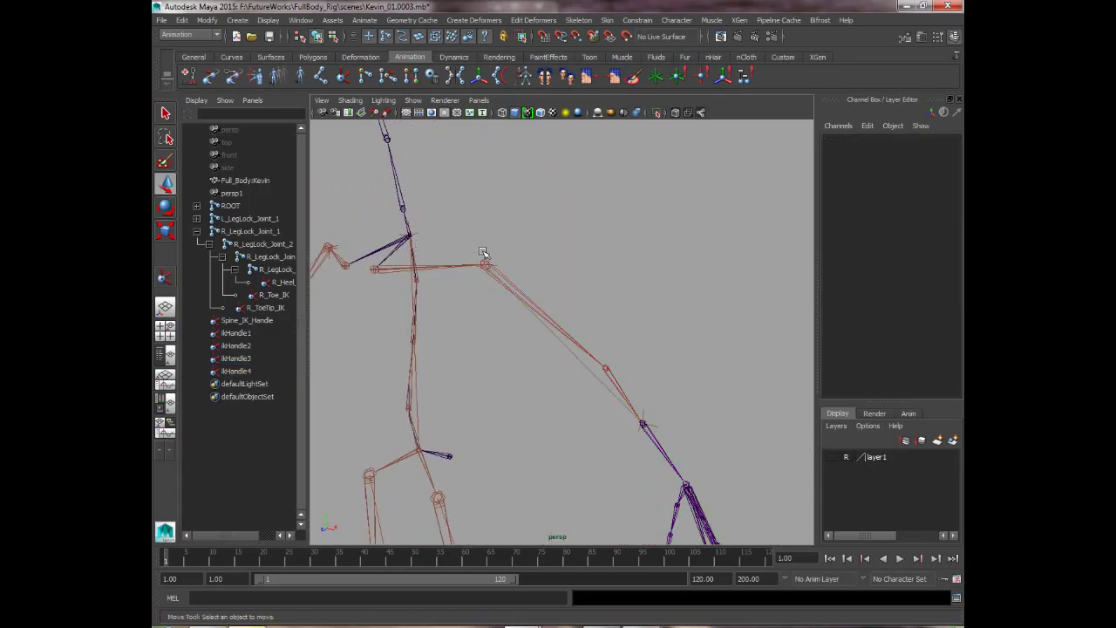
click(642, 411)
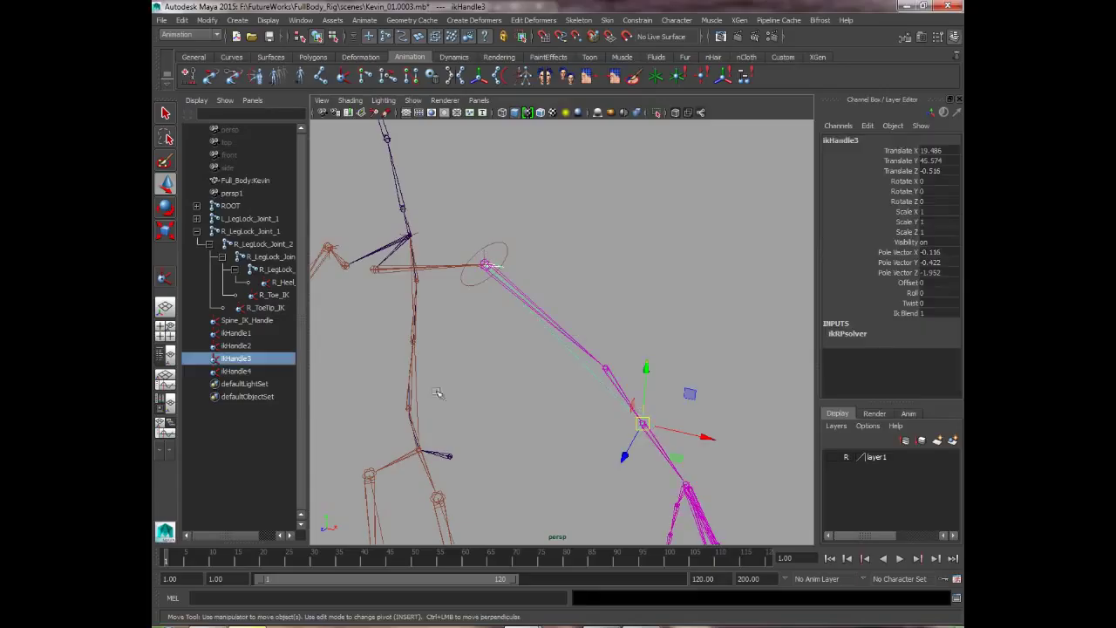
double_click(239, 358)
key(Caps_Lock)
text(L_A)
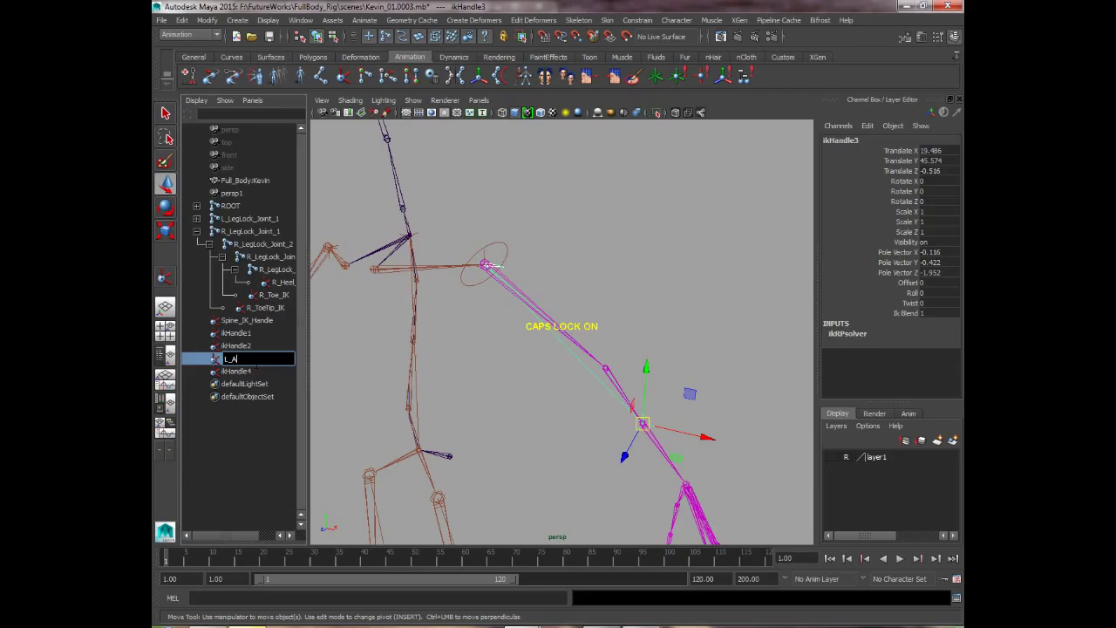
key(Caps_Lock)
text(rm_)
key(Caps_Lock)
text(IK)
key(Return)
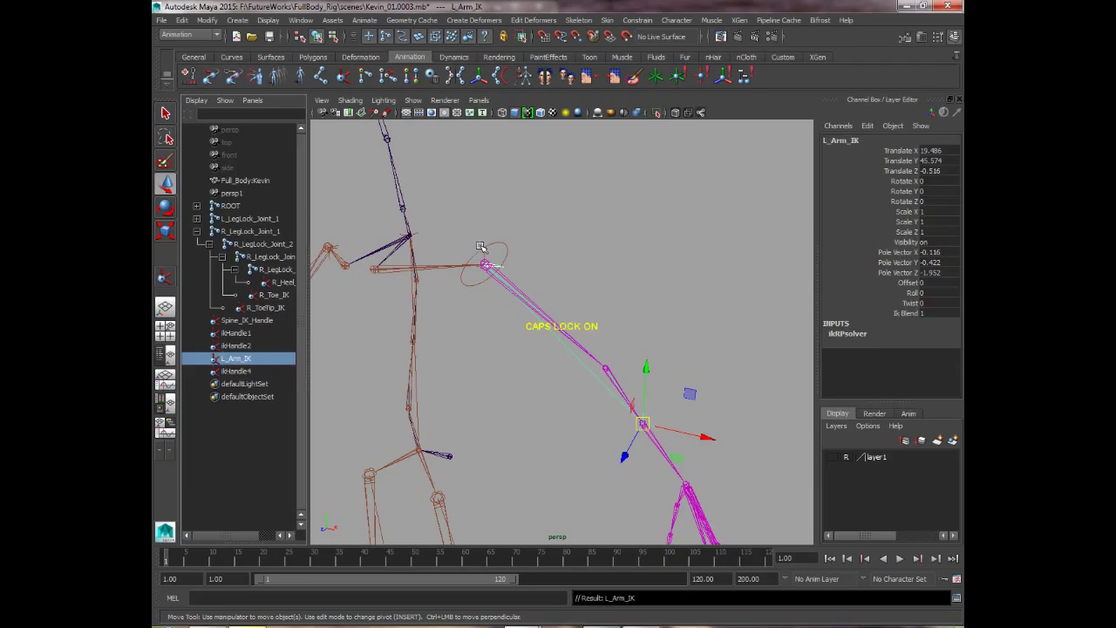
Step: Rename the right forearm's IK handle as R_Arm_IK
alt+drag(481, 247, 504, 304)
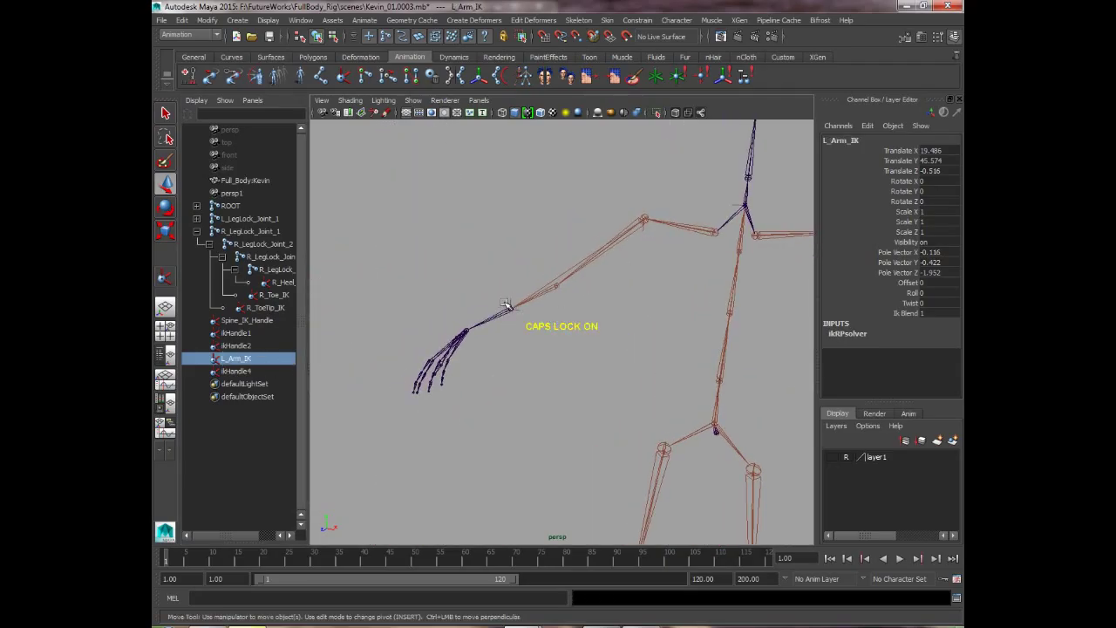
click(506, 304)
double_click(235, 371)
key(Caps_Lock)
text(r_a)
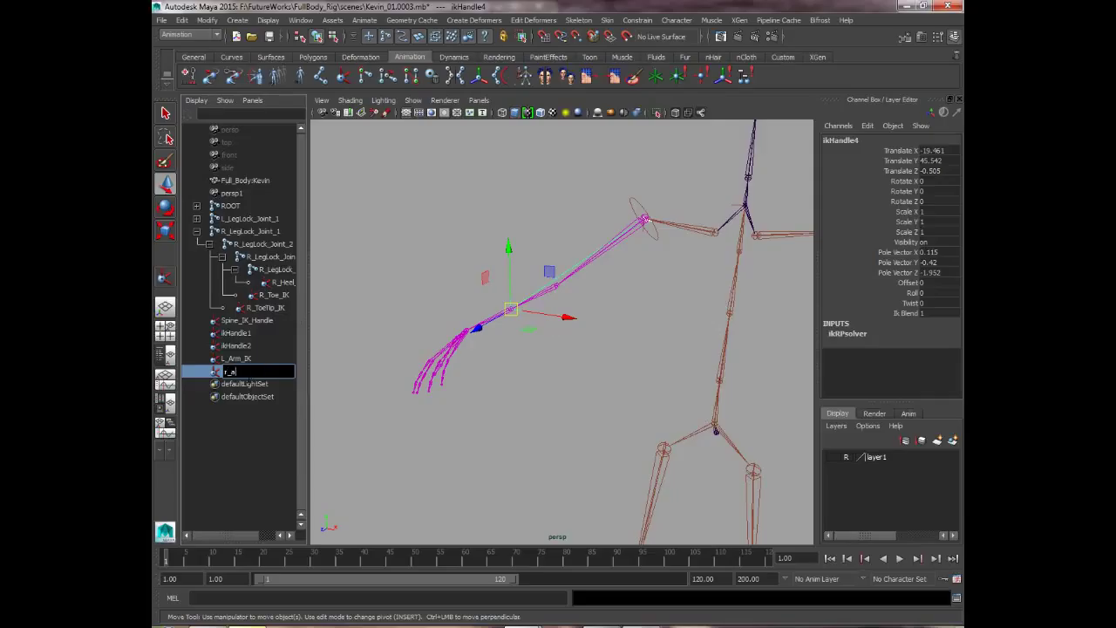
key(Caps_Lock)
text(RM_)
key(Caps_Lock)
text(ik)
key(Caps_Lock)
text(R_A)
key(Caps_Lock)
text(rm_)
key(Caps_Lock)
text(IK)
key(Caps_Lock)
key(Return)
Step: Rename the IK handle at the left shoulder as L_Shoulder_IK
alt+right_drag(654, 162, 641, 210)
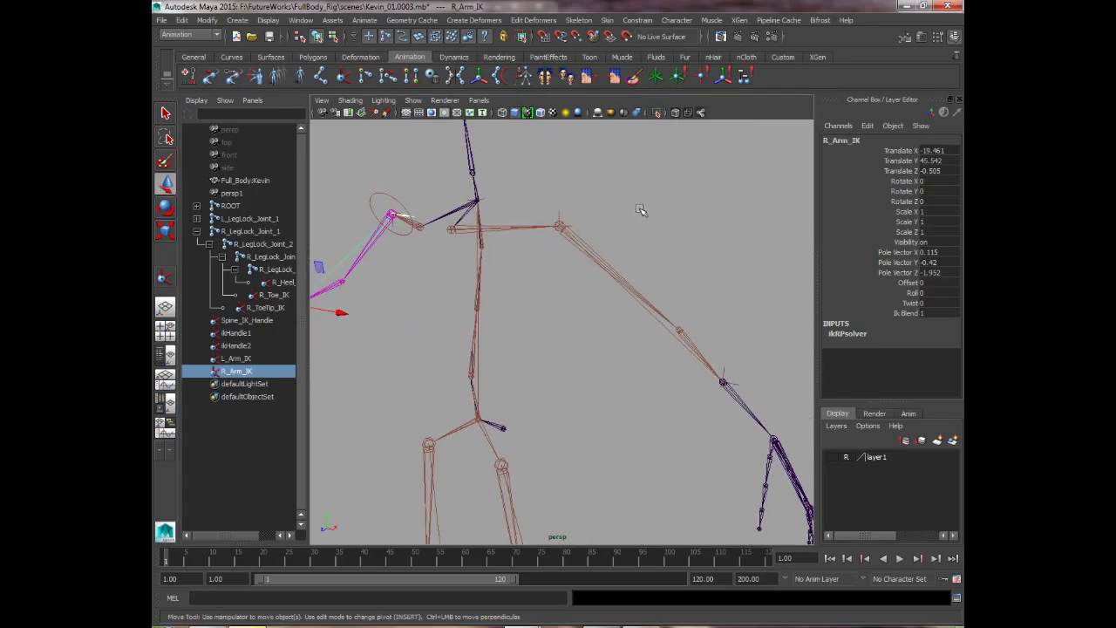
click(558, 218)
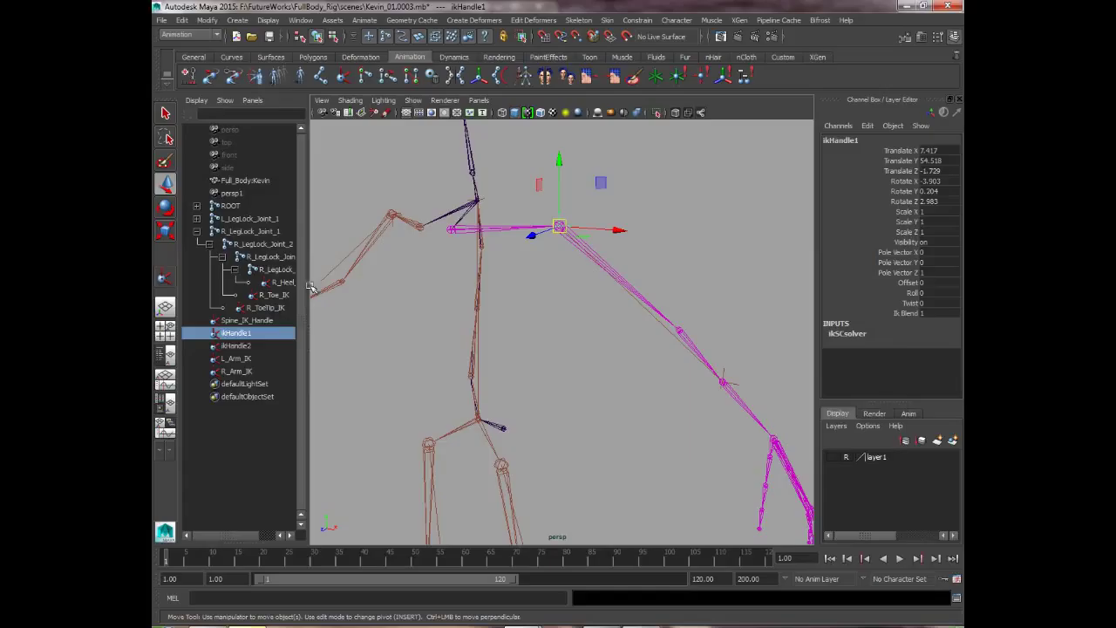
double_click(240, 333)
key(Caps_Lock)
text(L)
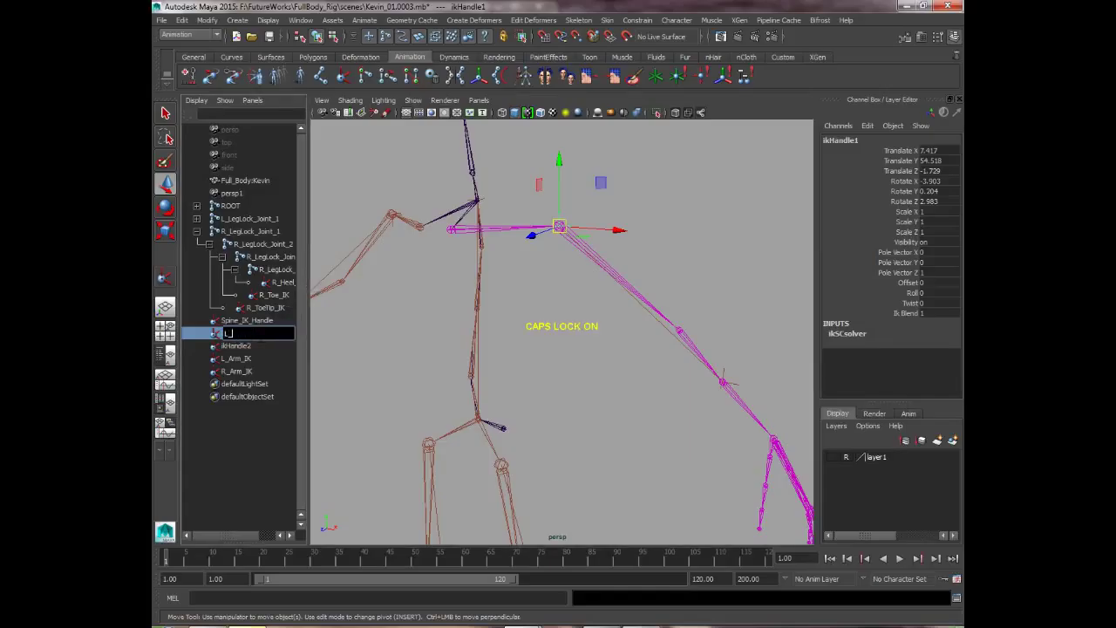
text(_Should)
key(Caps_Lock)
text(er_IK)
key(Return)
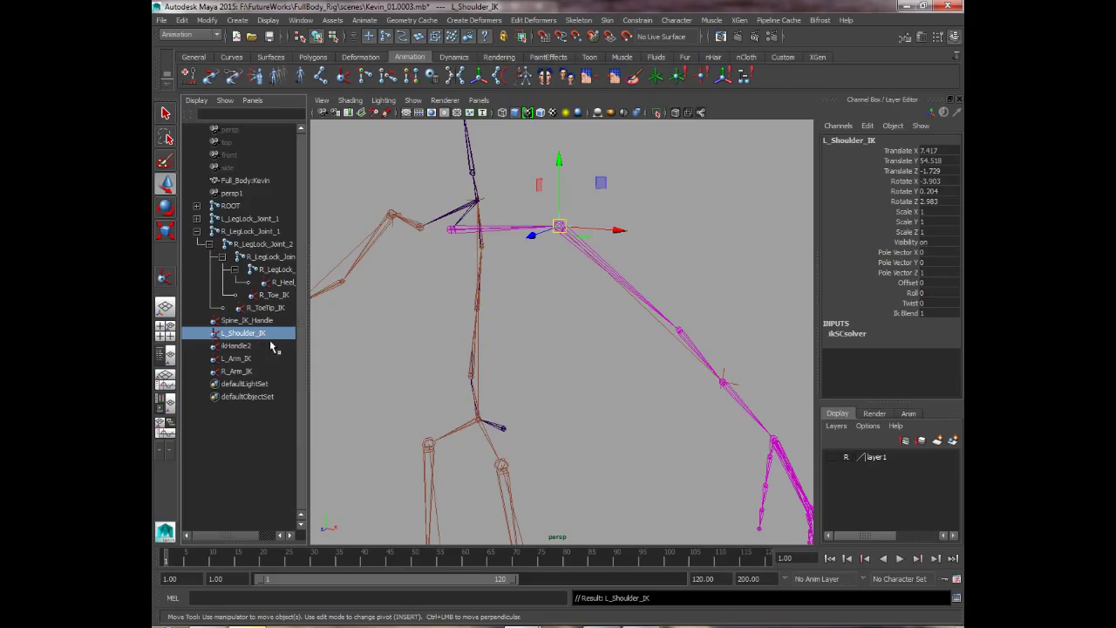
Step: Rename the IK handle at the right shoulder as R_Shoulder_IK
click(394, 225)
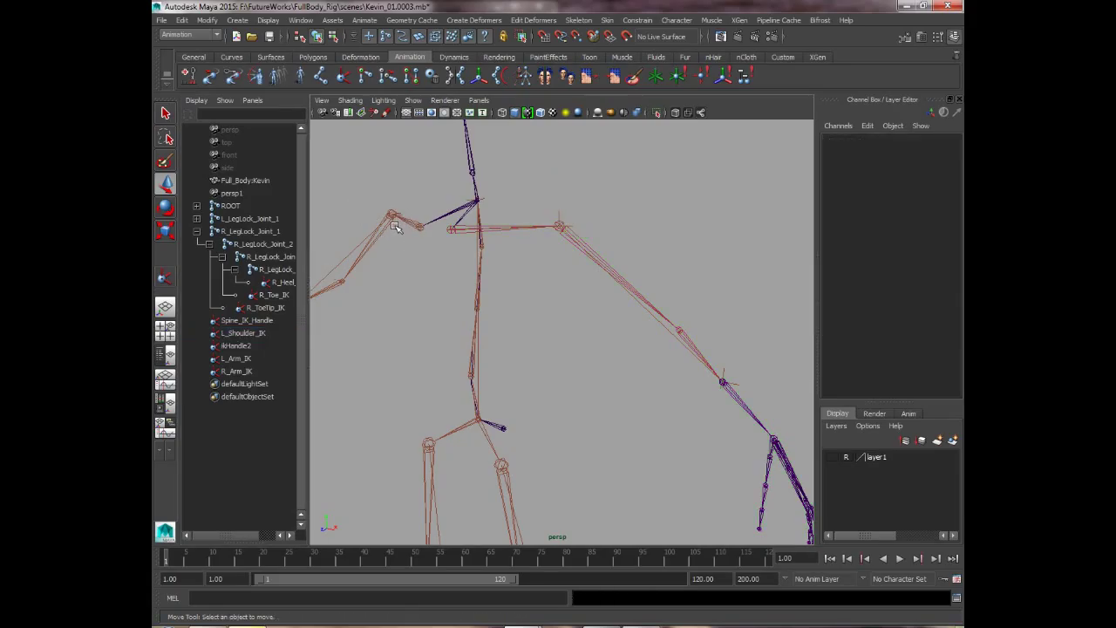
double_click(235, 346)
key(Caps_Lock)
text(R_)
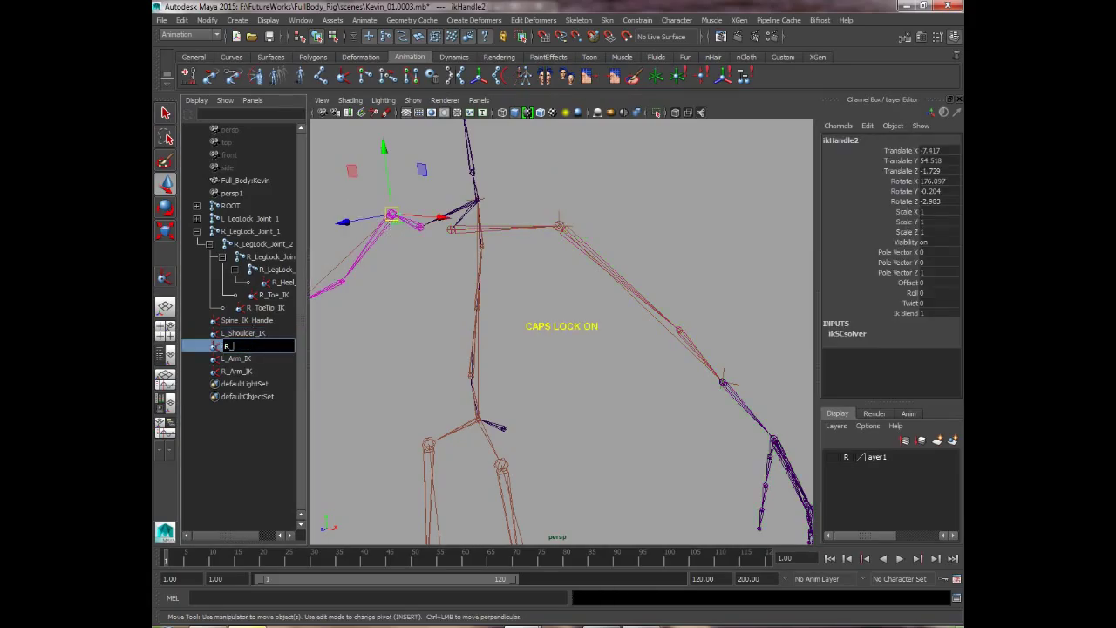
text(Shoulder_)
key(Caps_Lock)
text(IK)
key(Return)
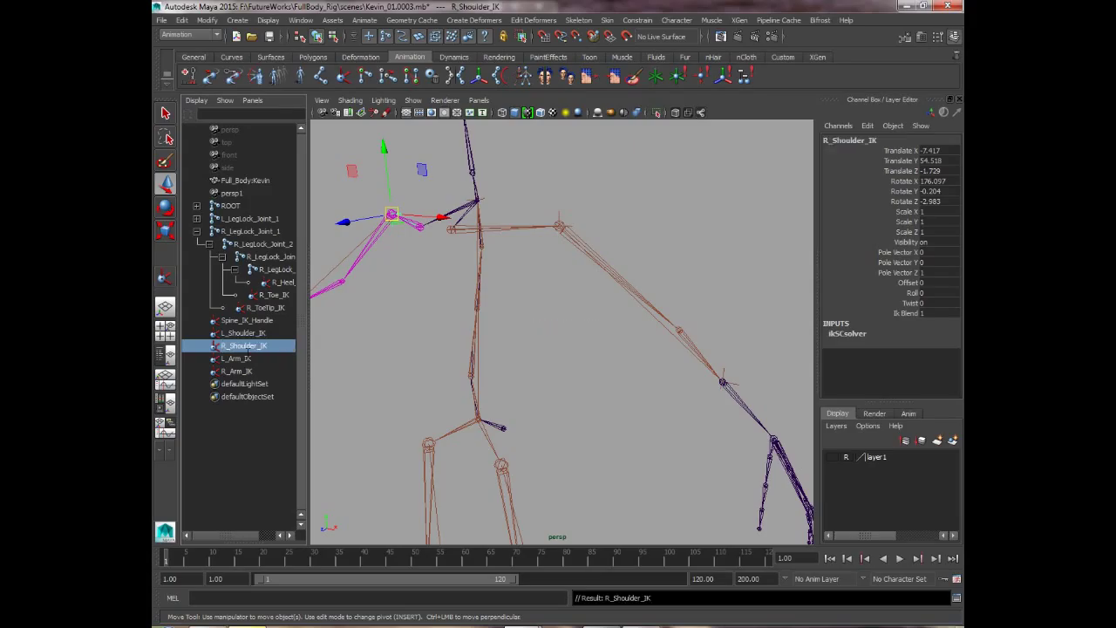
Step: Check the renamed shoulder and arm IK handles by selecting each one in turn, then clear the selection
click(548, 347)
click(258, 348)
alt+middle_drag(505, 351, 551, 364)
click(229, 333)
click(228, 346)
click(228, 333)
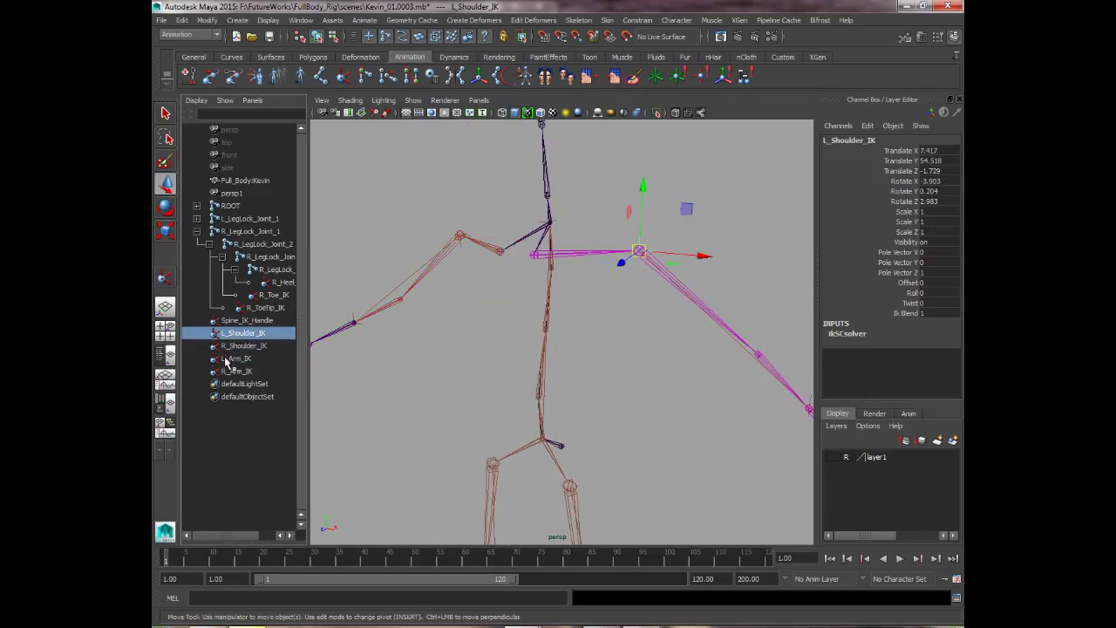
click(229, 359)
click(229, 371)
click(228, 358)
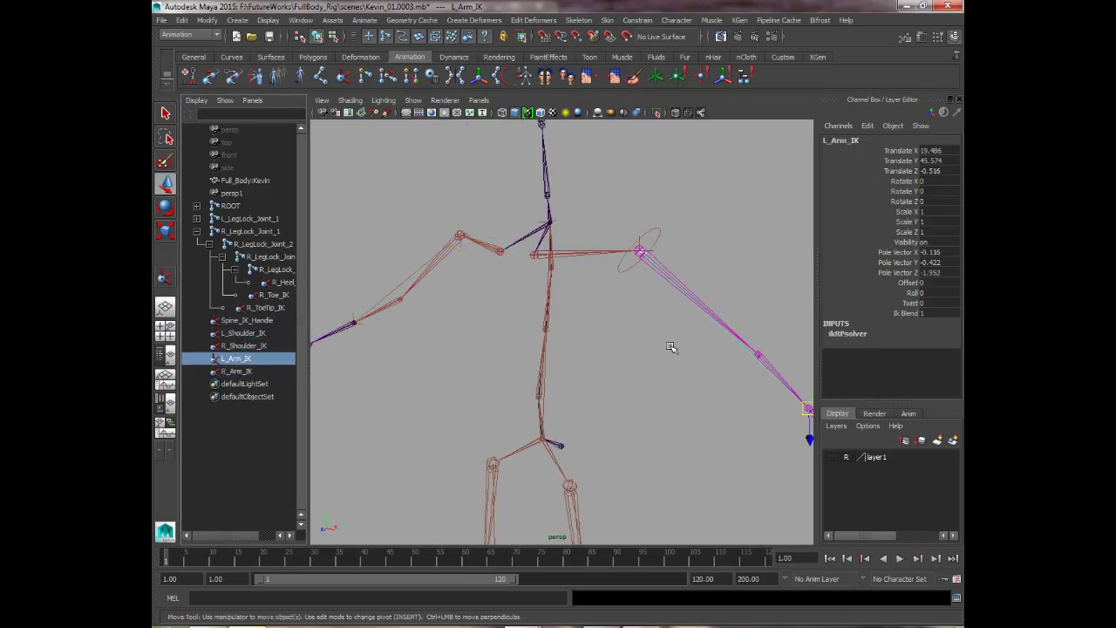
click(671, 347)
Step: Select L_Arm_IK at the left forearm, open the Hypergraph Hierarchy and move its window off the arm
alt+right_drag(648, 319, 635, 348)
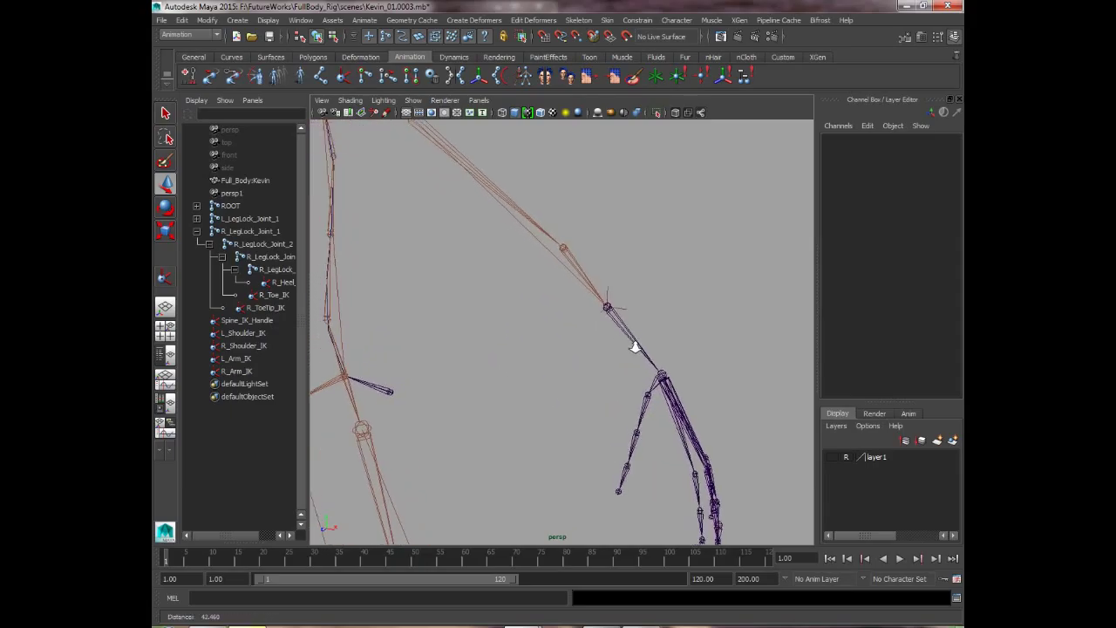
alt+drag(635, 347, 545, 252)
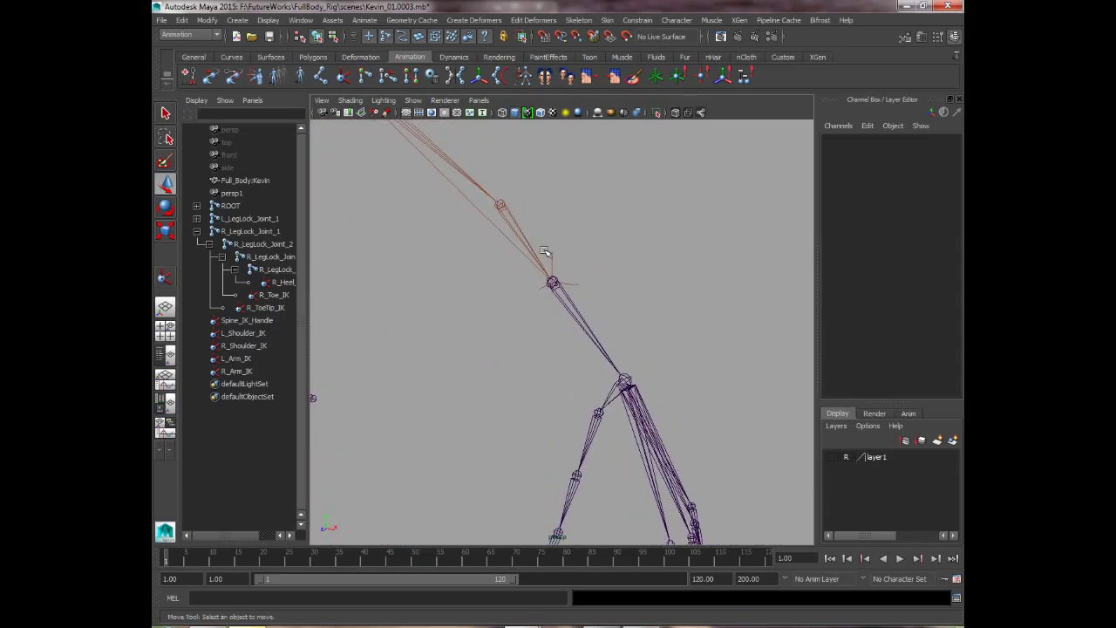
click(553, 257)
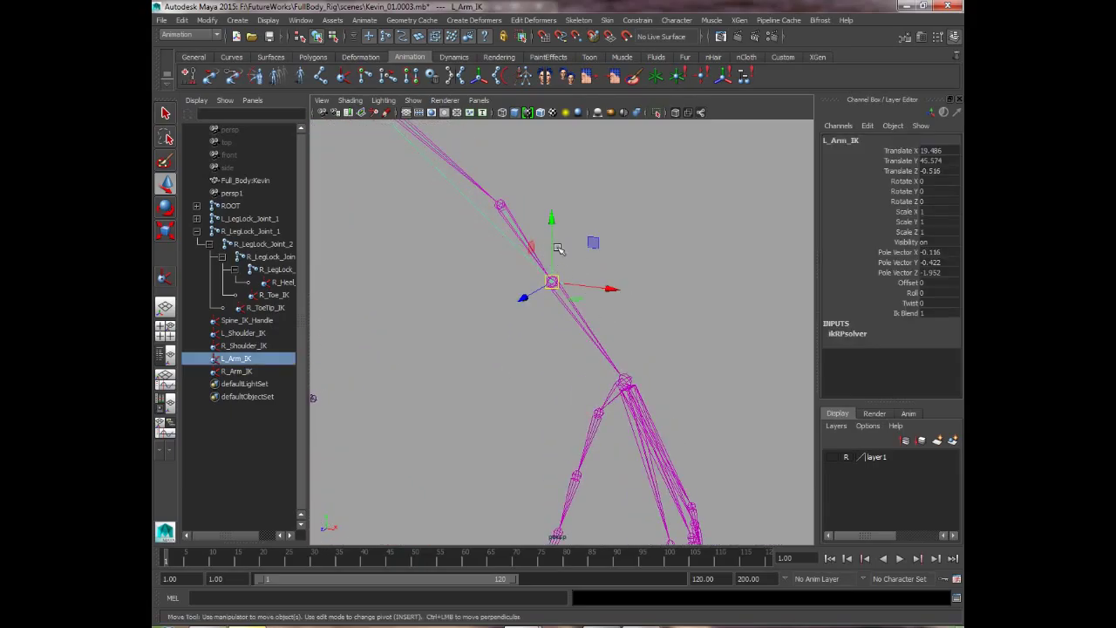
click(300, 20)
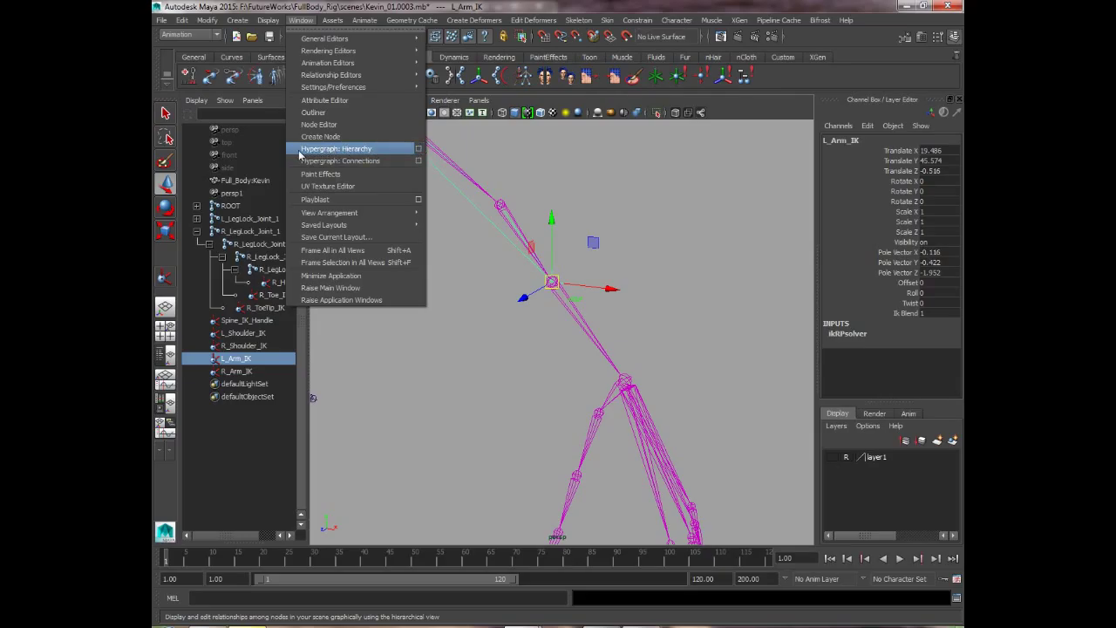
click(374, 152)
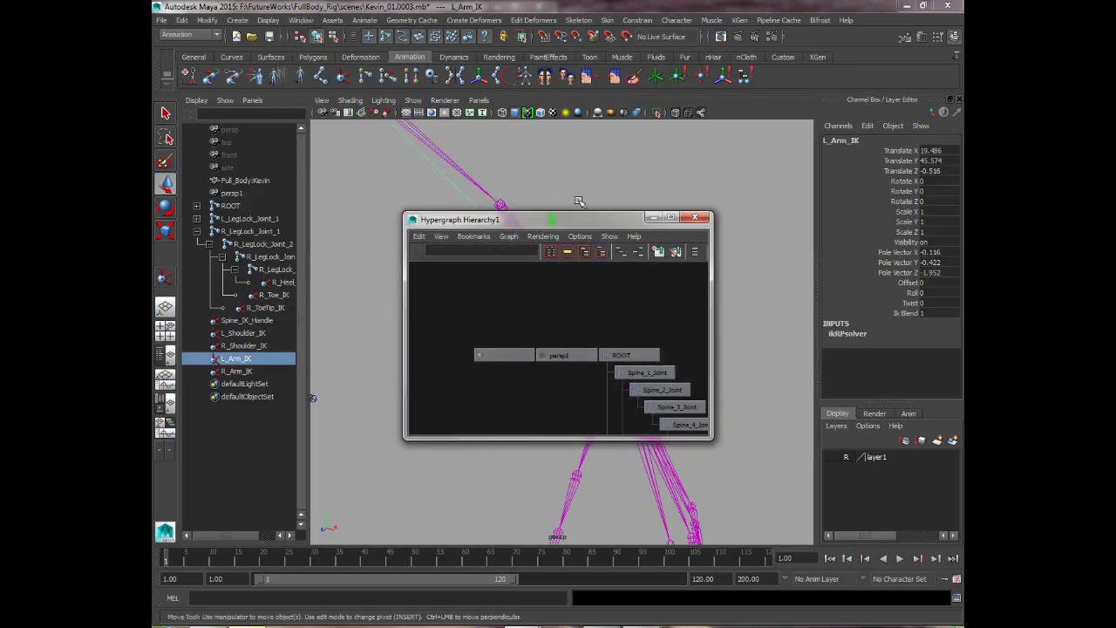
drag(590, 223, 441, 84)
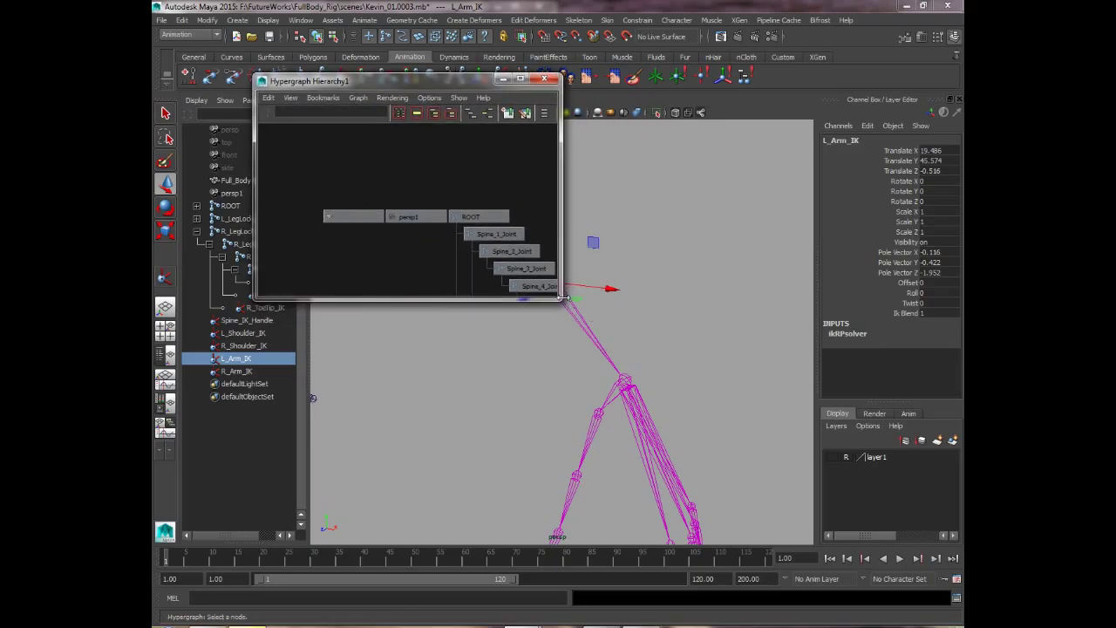
Step: Enlarge the Hypergraph Hierarchy window and examine the whole node hierarchy around the L_Arm_IK node
drag(562, 303, 809, 503)
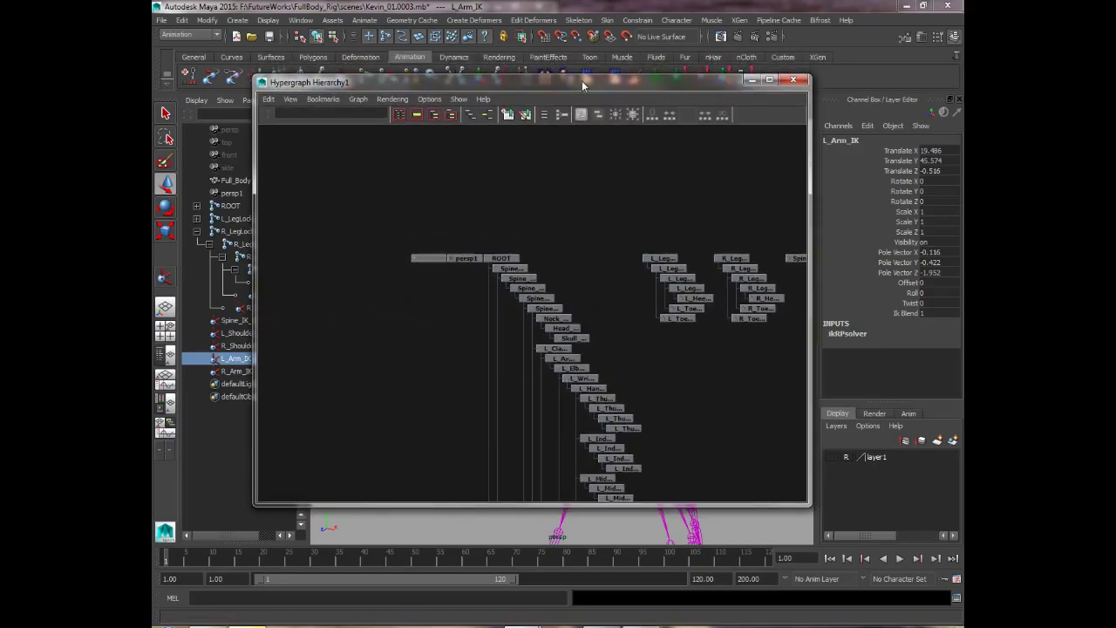
drag(582, 81, 656, 76)
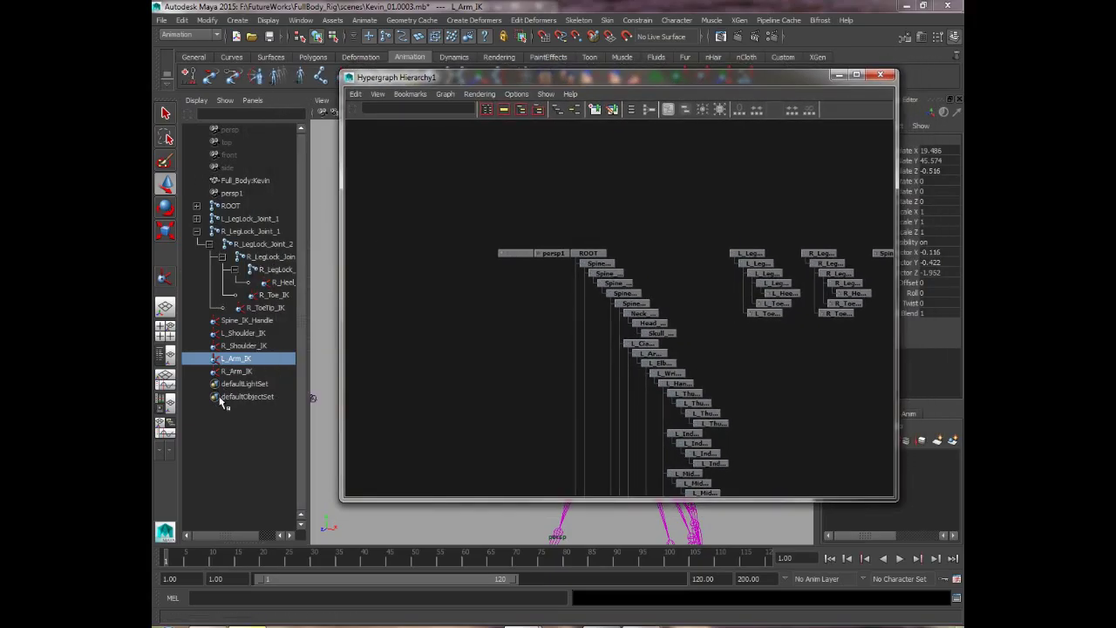
alt+middle_drag(700, 283, 588, 204)
alt+right_drag(588, 204, 468, 115)
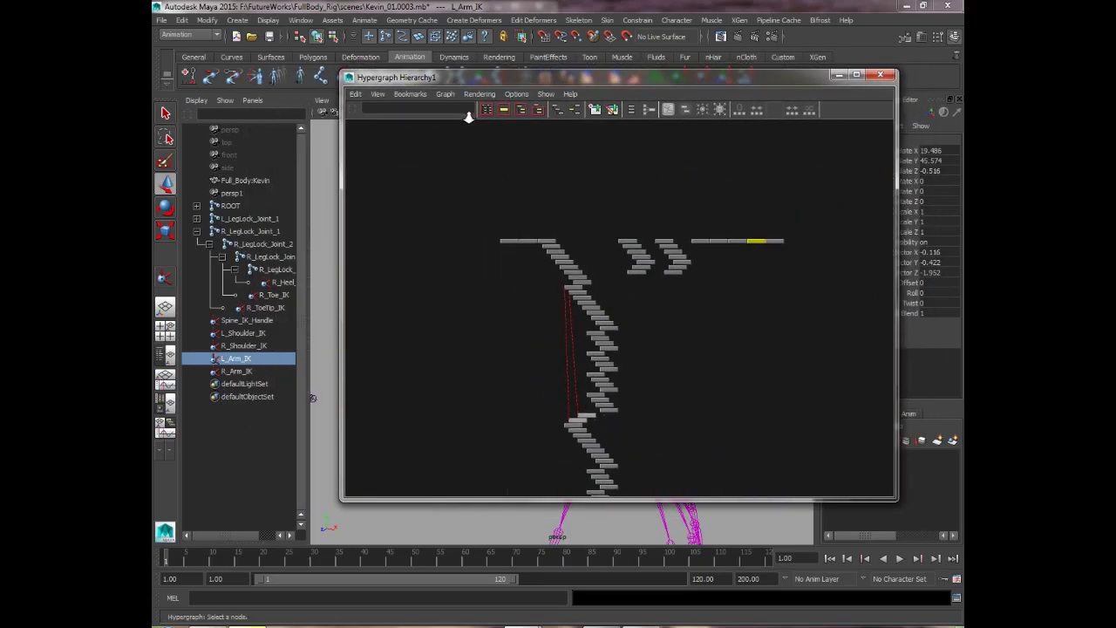
alt+middle_drag(614, 307, 568, 248)
scroll(568, 253, down, 2)
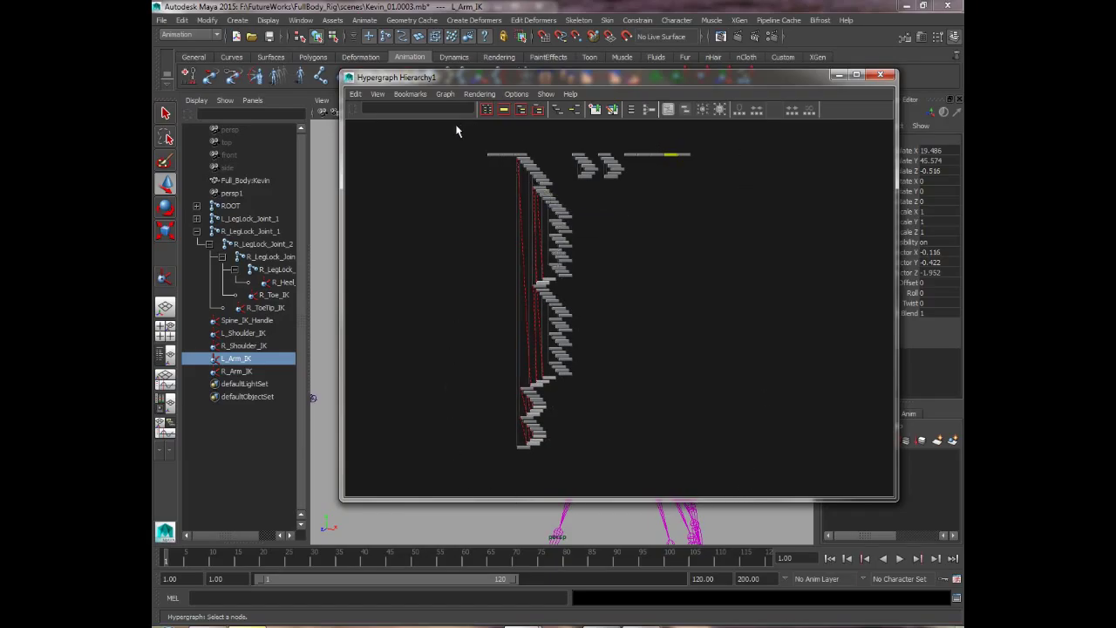
drag(456, 77, 432, 114)
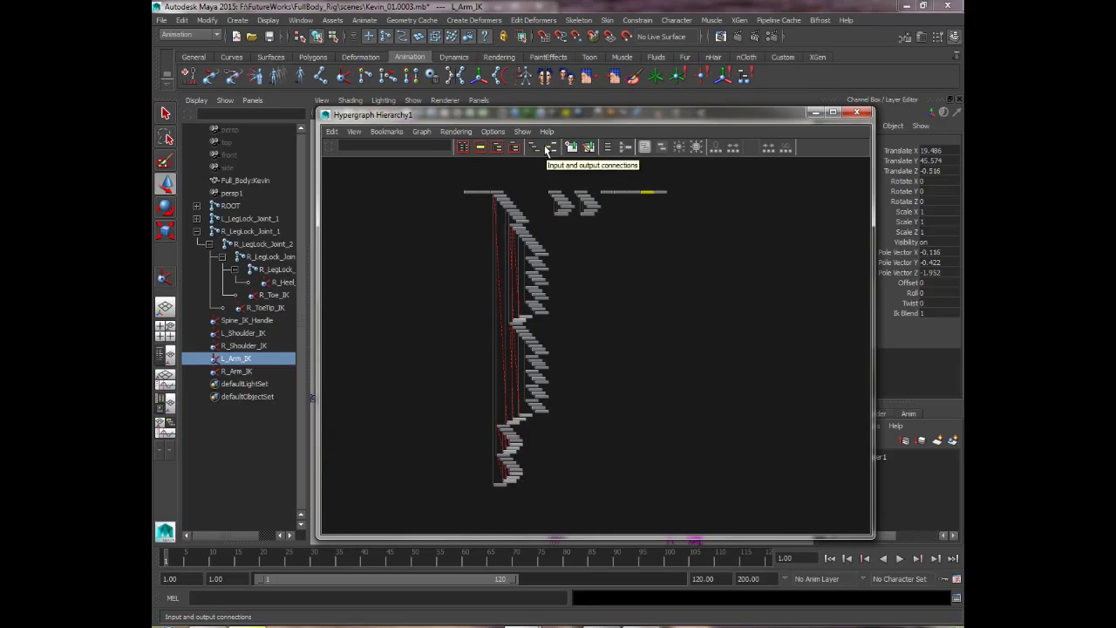
mouse_move(592, 114)
mouse_down()
mouse_move(475, 421)
mouse_move(482, 428)
mouse_move(630, 127)
mouse_move(590, 106)
mouse_up()
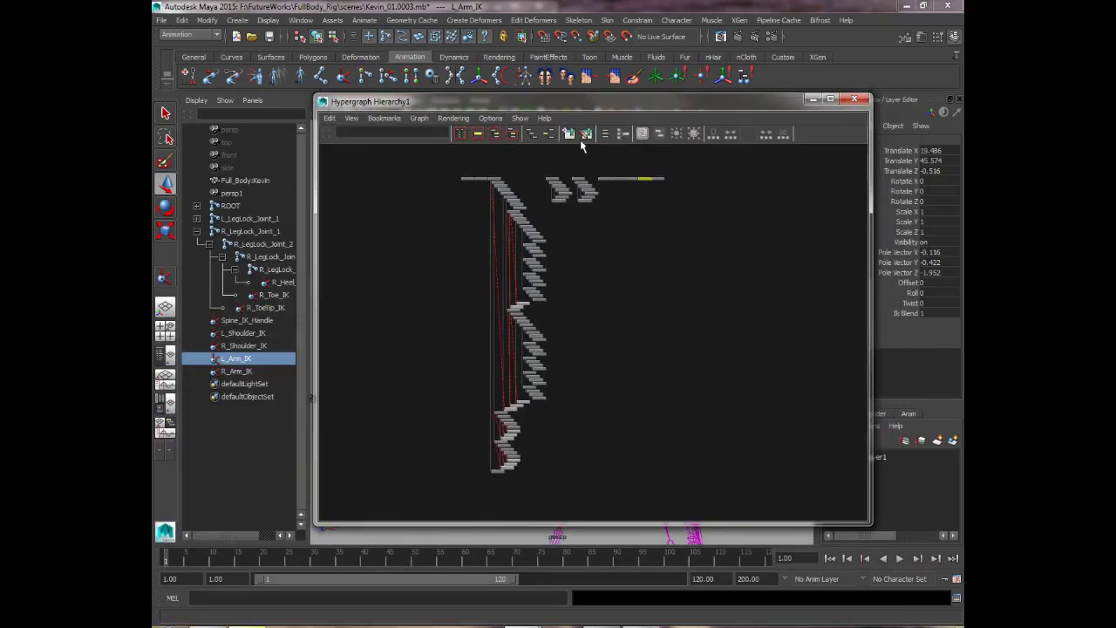
Step: Graph the input and output connections of L_Arm_IK in the Hypergraph
scroll(517, 292, up, 2)
alt+middle_drag(516, 294, 604, 487)
scroll(628, 331, up, 5)
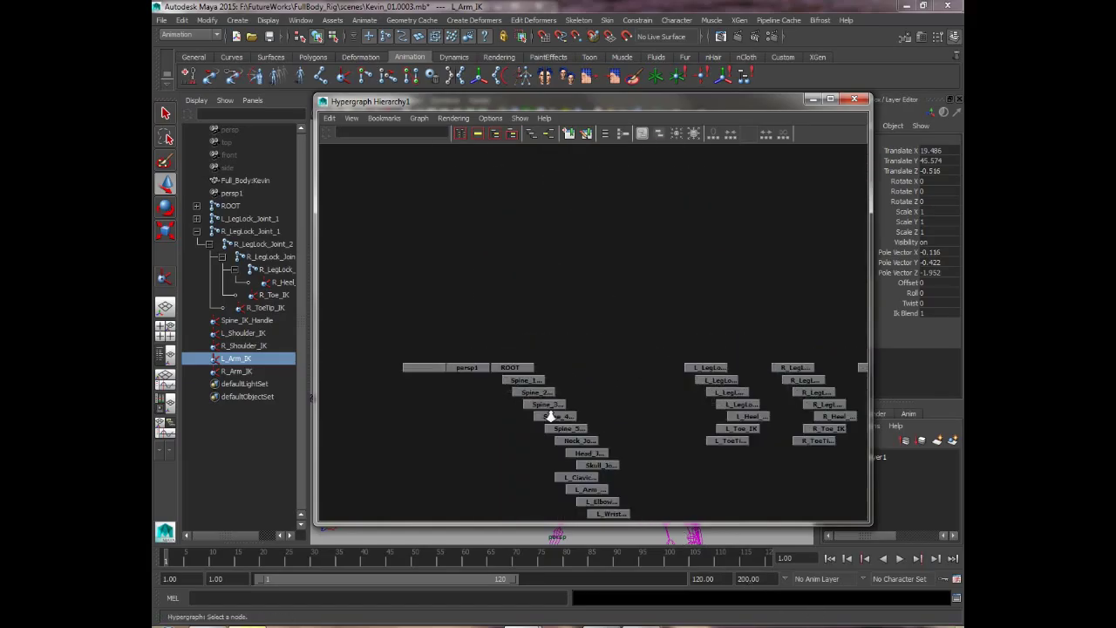
drag(497, 103, 525, 107)
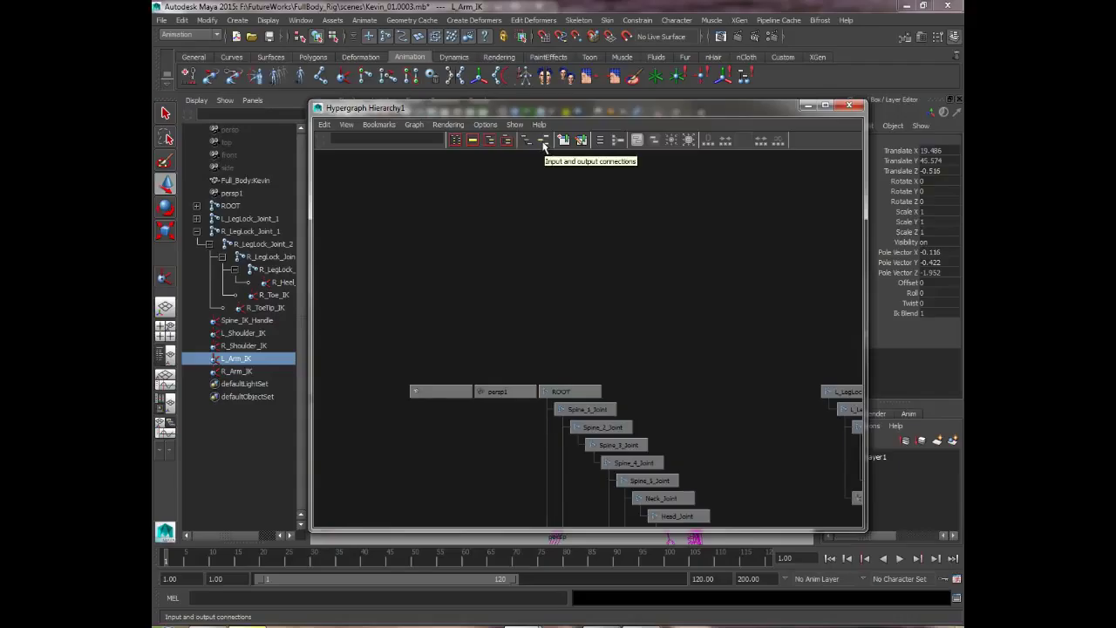
click(543, 141)
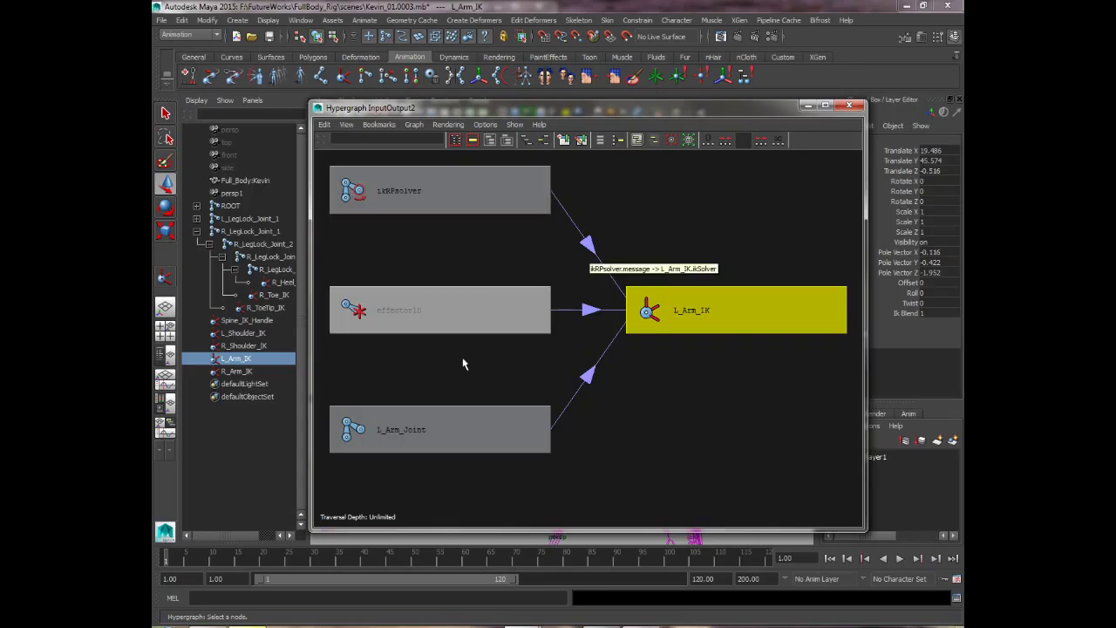
drag(602, 110, 622, 100)
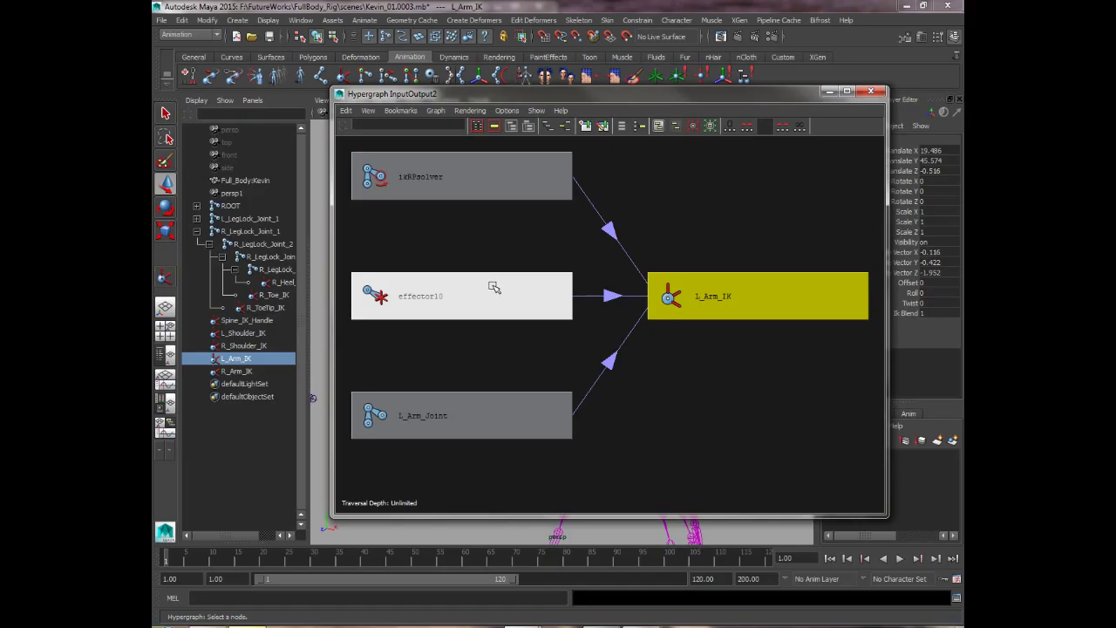
mouse_move(489, 96)
mouse_down()
mouse_move(376, 265)
mouse_move(497, 114)
mouse_up()
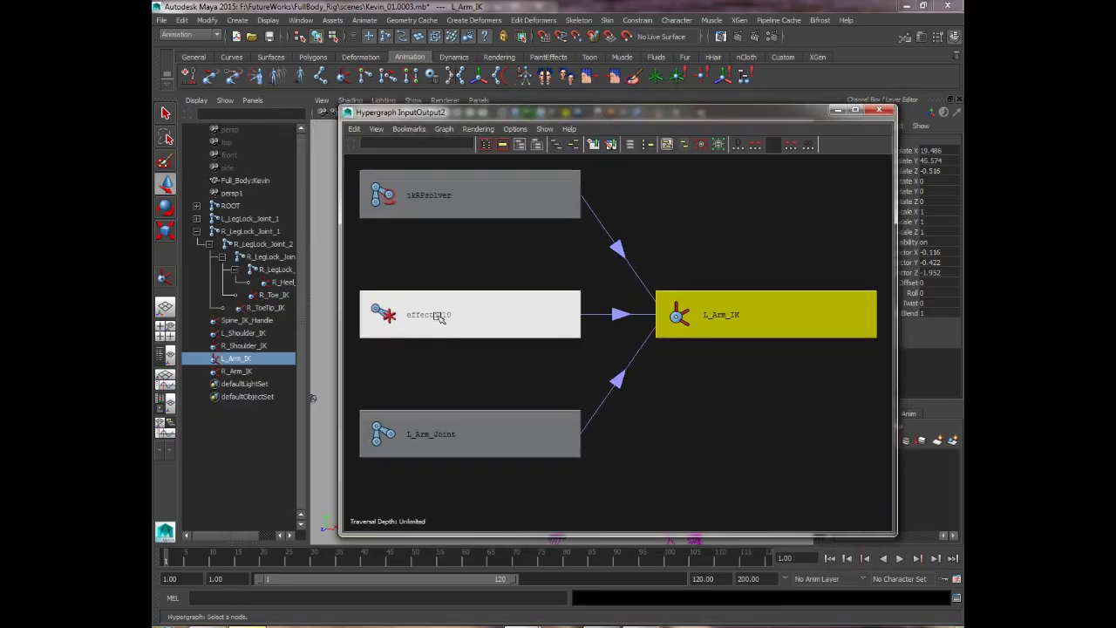
Step: Select the effector10 node feeding L_Arm_IK and move the Hypergraph window clear of the left forearm
click(439, 316)
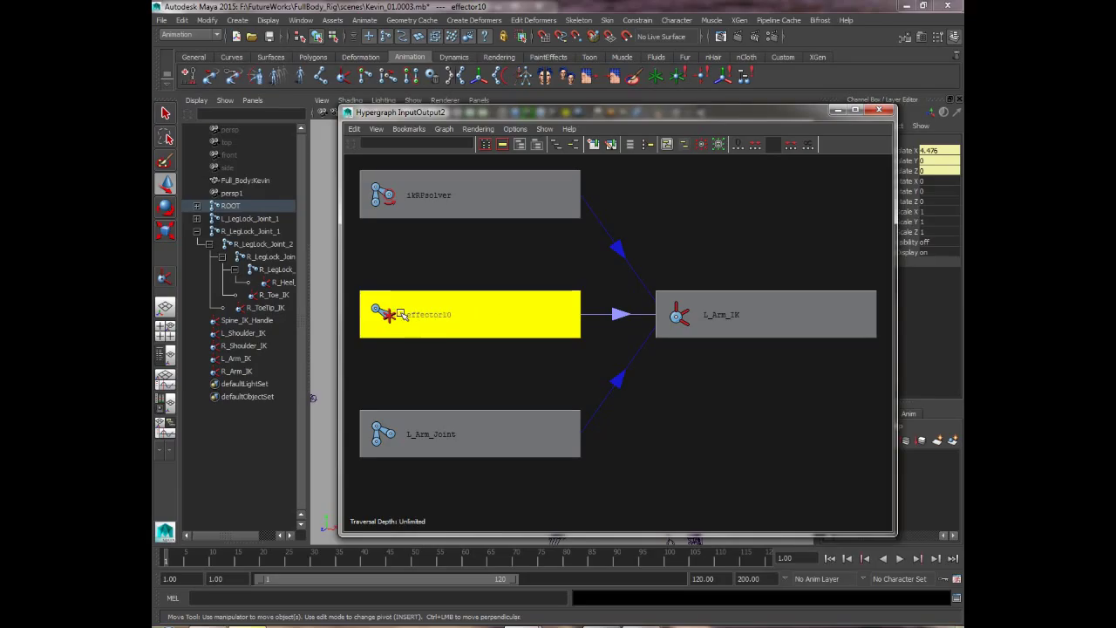
drag(574, 119, 600, 445)
alt+right_drag(539, 297, 571, 335)
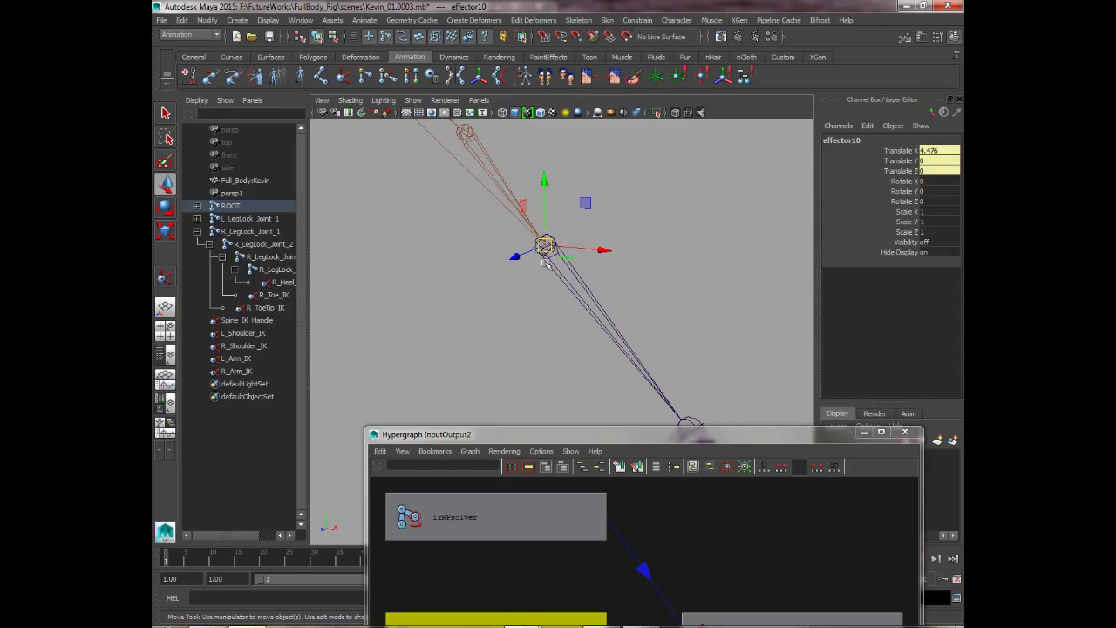
alt+drag(556, 288, 528, 246)
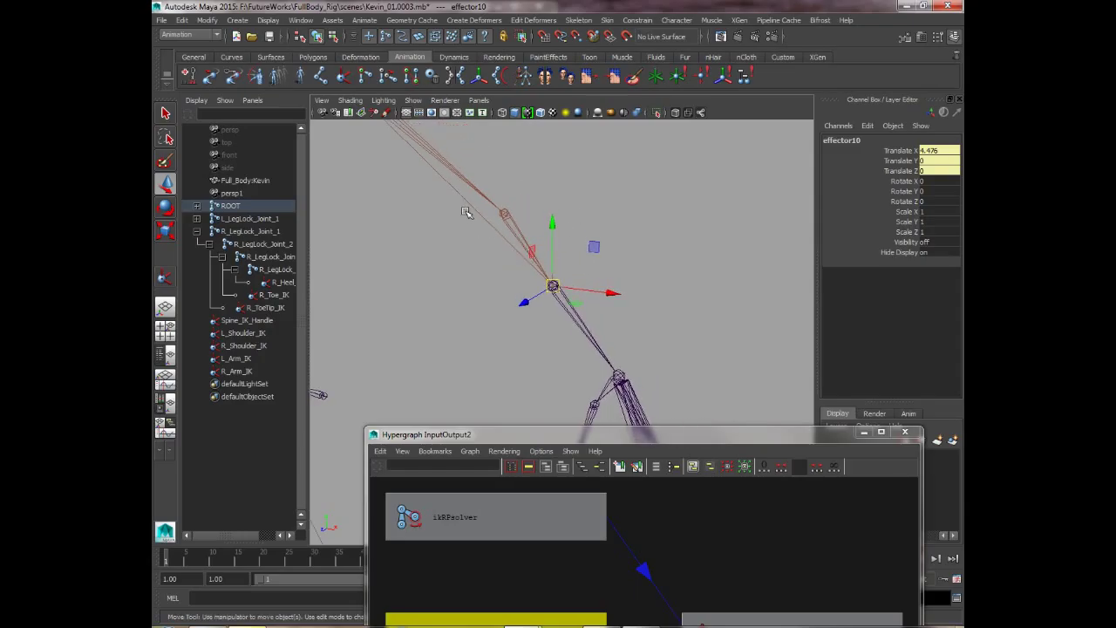
alt+drag(466, 207, 546, 399)
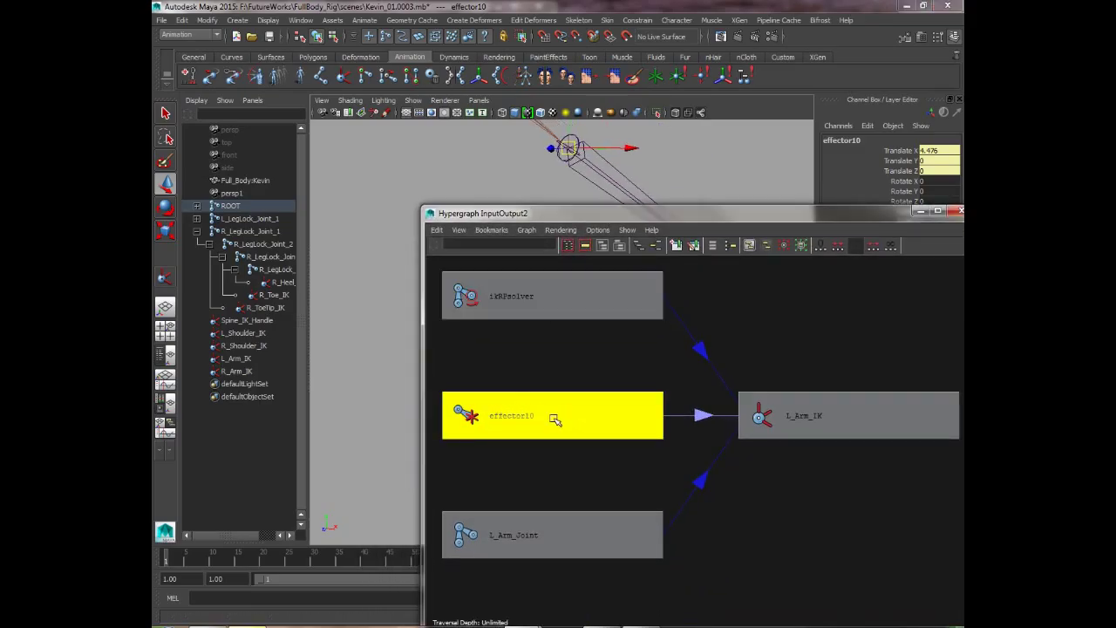
drag(735, 217, 628, 421)
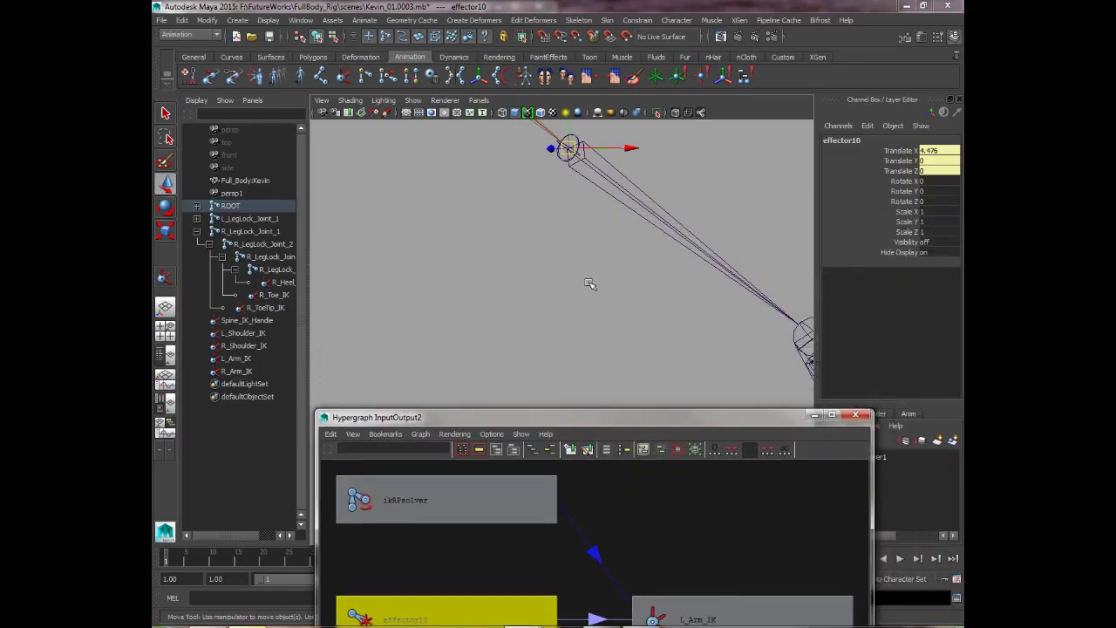
alt+drag(590, 284, 653, 157)
alt+middle_drag(655, 149, 569, 314)
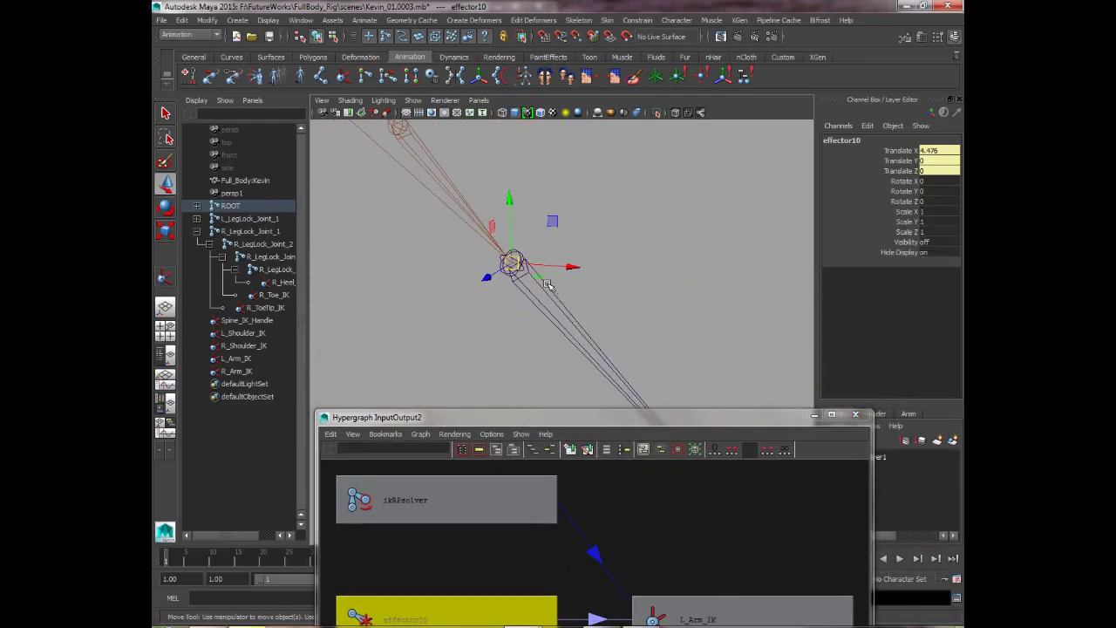
Step: Move the pivot of effector10 from the left forearm joint onto the joint at the base of the left hand, then clear the selection
key(d)
alt+right_drag(579, 292, 562, 284)
alt+middle_drag(563, 283, 533, 230)
alt+drag(533, 230, 517, 199)
alt+middle_drag(516, 198, 549, 247)
alt+drag(548, 246, 546, 241)
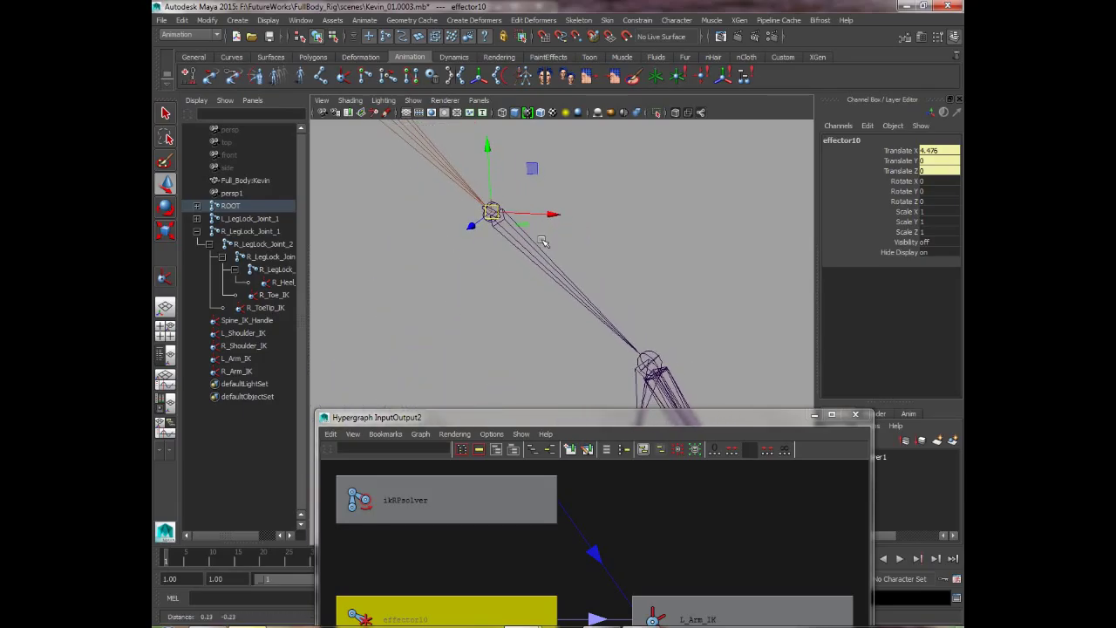
drag(599, 420, 599, 427)
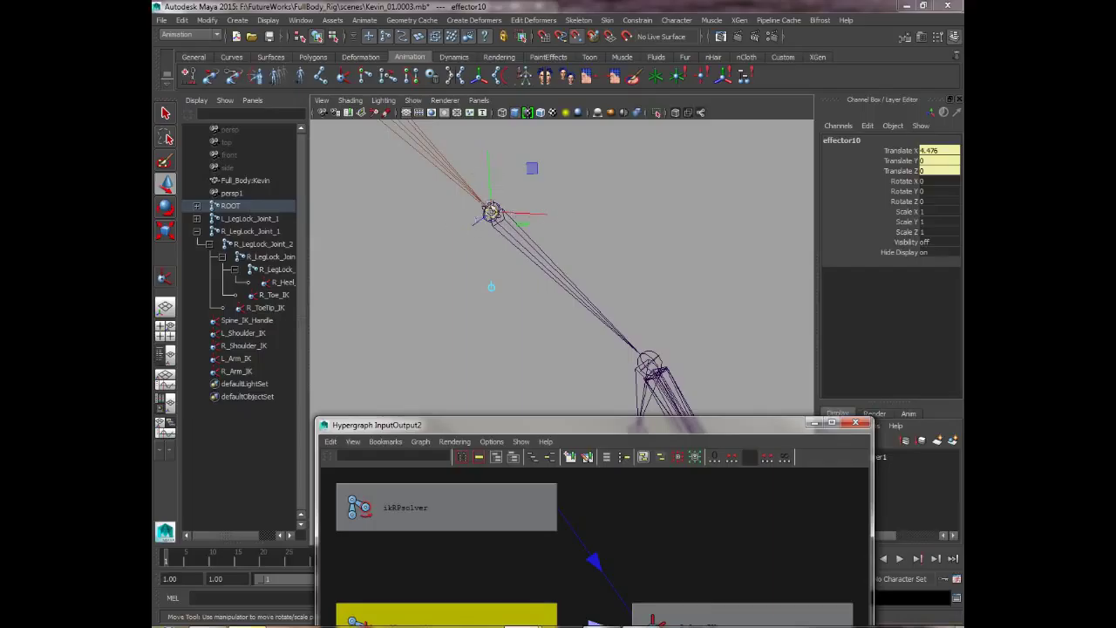
click(492, 213)
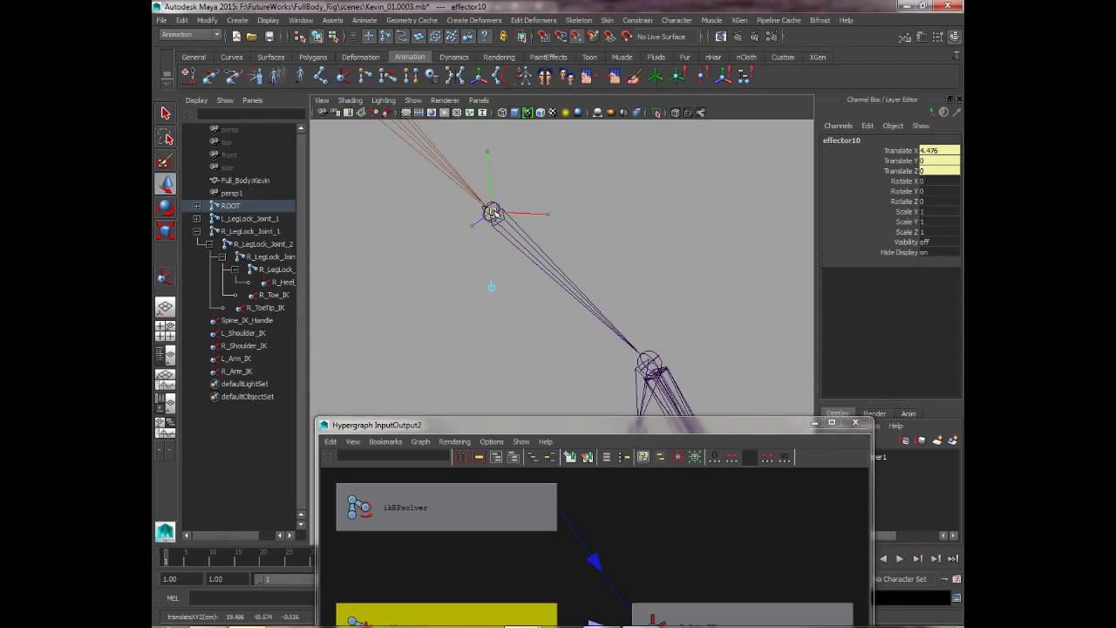
drag(493, 213, 629, 321)
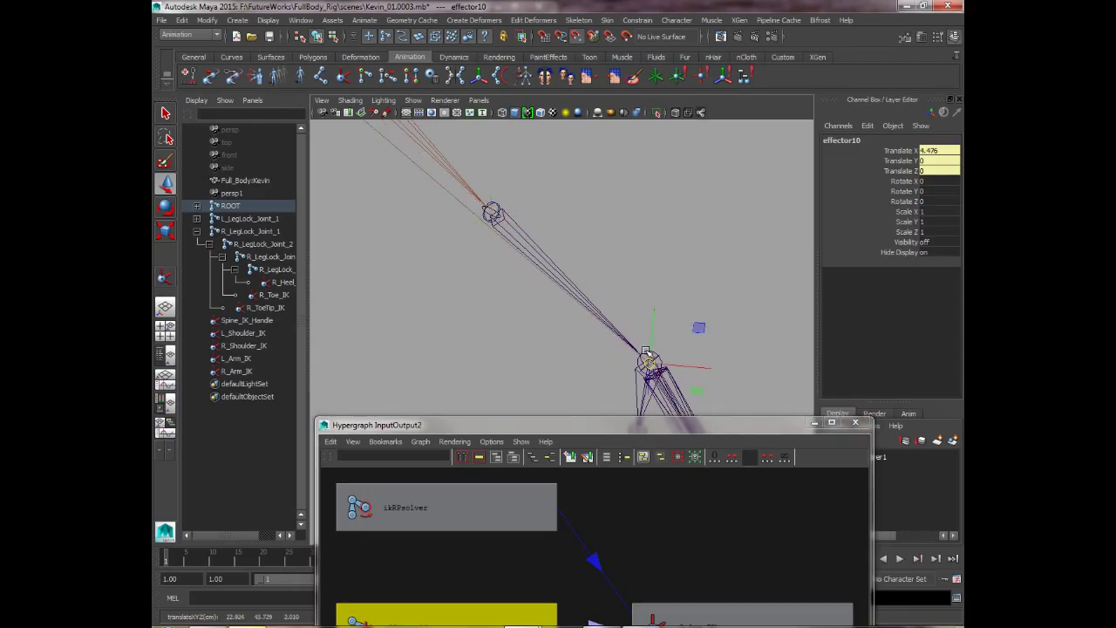
click(660, 371)
Step: Examine the left arm's extended IK chain from several angles, then bring the right arm and hand into view
alt+drag(676, 339, 660, 334)
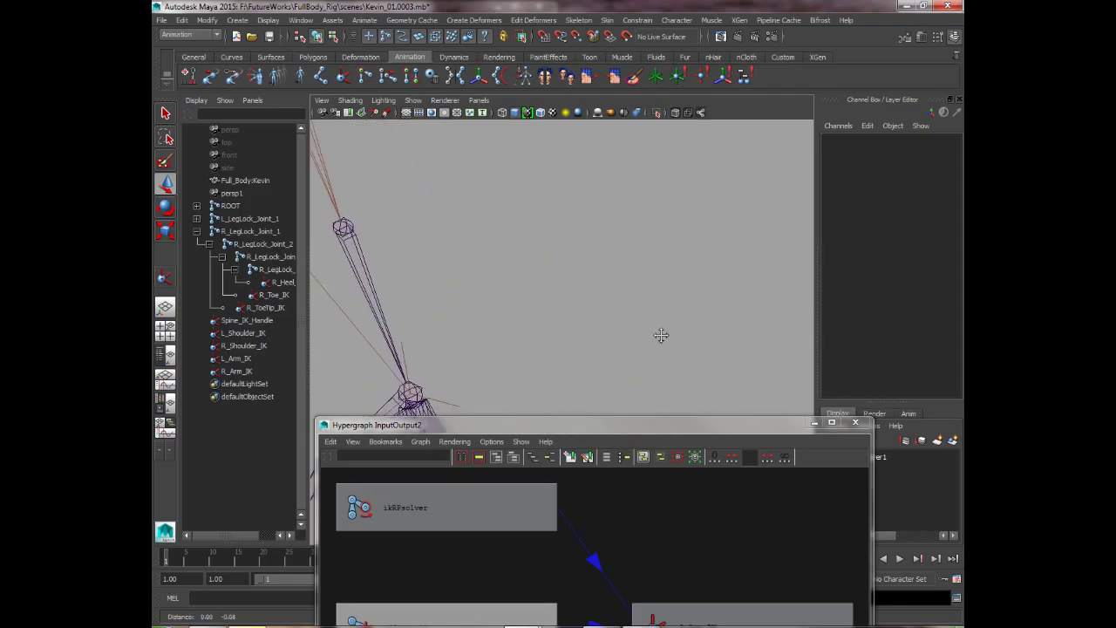
alt+middle_drag(660, 334, 677, 294)
alt+drag(544, 219, 534, 266)
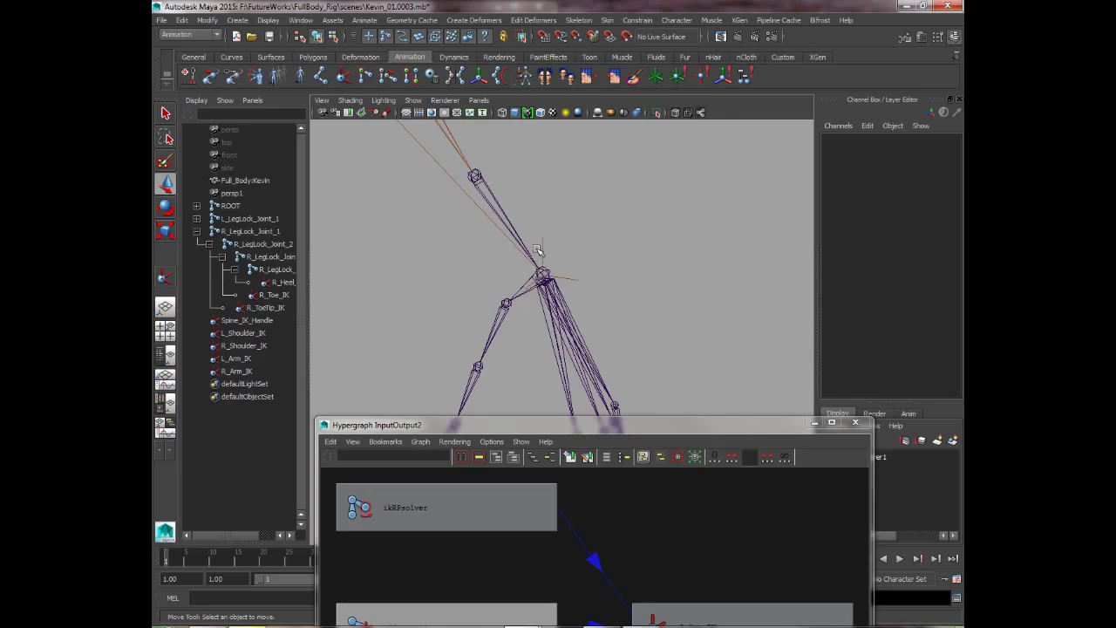
alt+drag(491, 212, 503, 229)
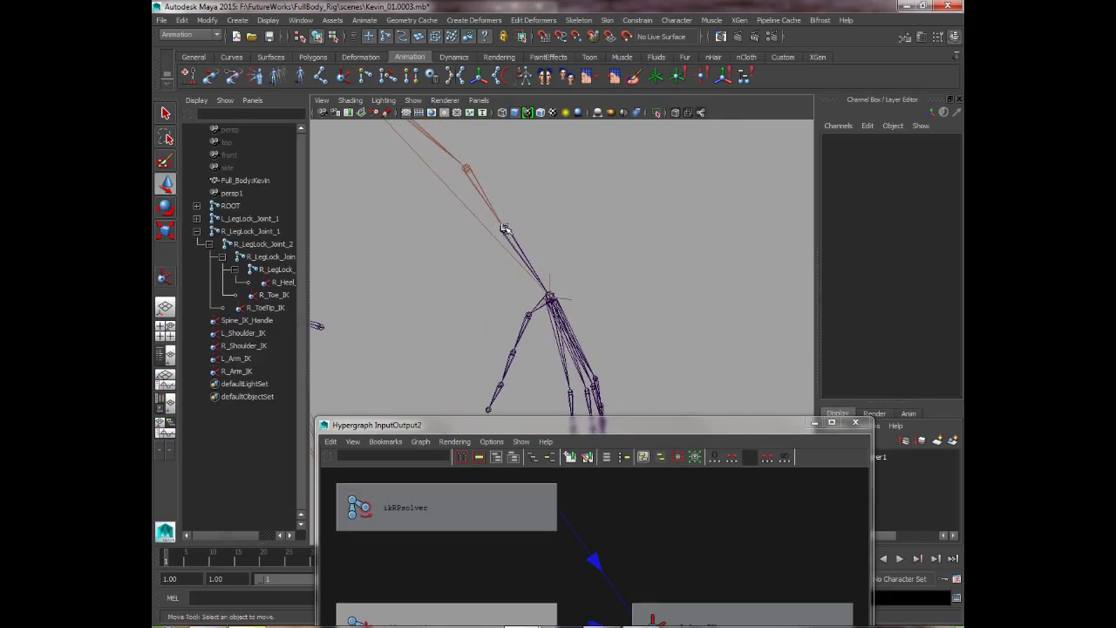
mouse_move(552, 288)
alt+mouse_down()
mouse_move(531, 250)
mouse_move(545, 288)
alt+mouse_up()
click(553, 312)
key(w)
middle_drag(516, 286, 421, 301)
click(454, 300)
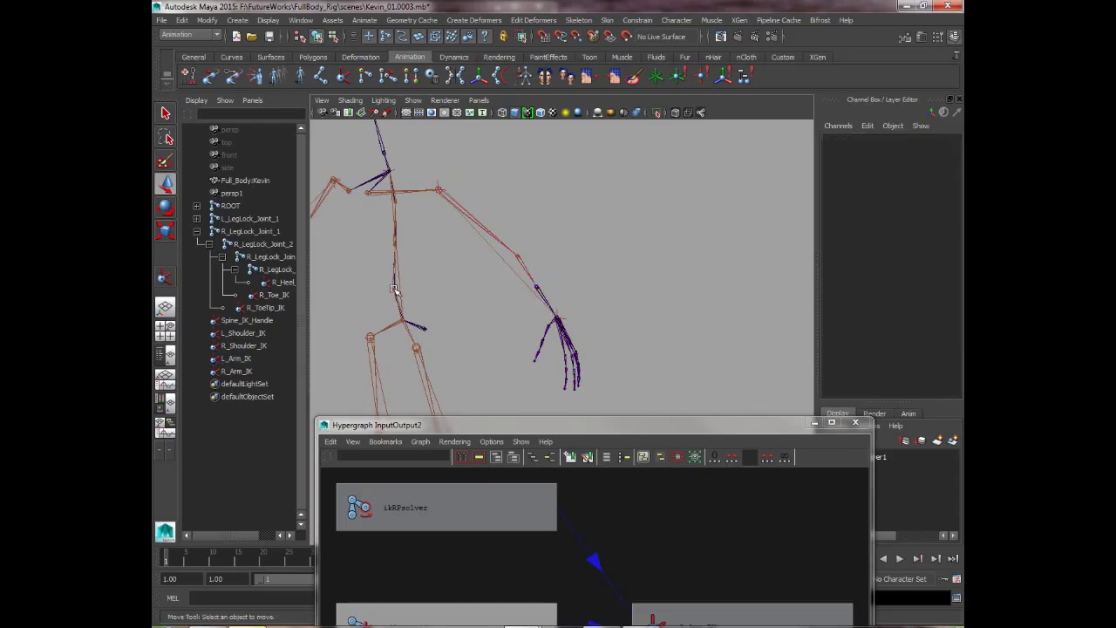
alt+drag(453, 300, 849, 399)
mouse_move(663, 288)
alt+mouse_down()
mouse_move(619, 242)
mouse_move(648, 282)
alt+mouse_up()
scroll(584, 215, up, 6)
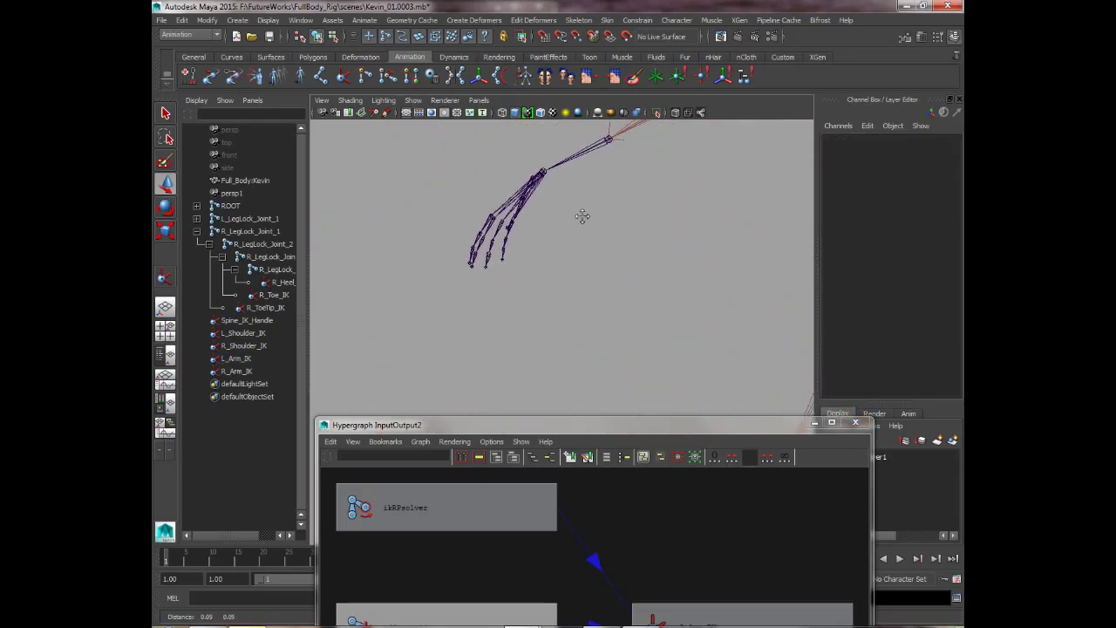
Step: Close the Hypergraph and select R_Arm_IK at the right forearm
click(856, 422)
click(563, 237)
alt+middle_drag(563, 234, 533, 316)
alt+drag(533, 316, 471, 318)
key(q)
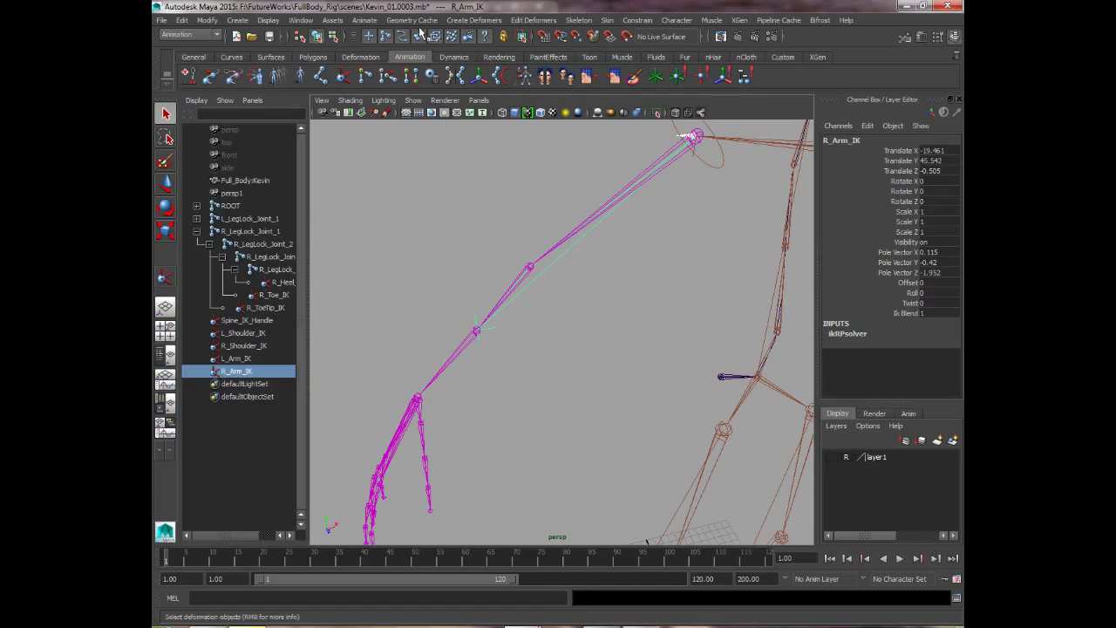
Step: Open the Hypergraph Hierarchy, graph the input and output connections of R_Arm_IK, and select its effector11 node
click(301, 20)
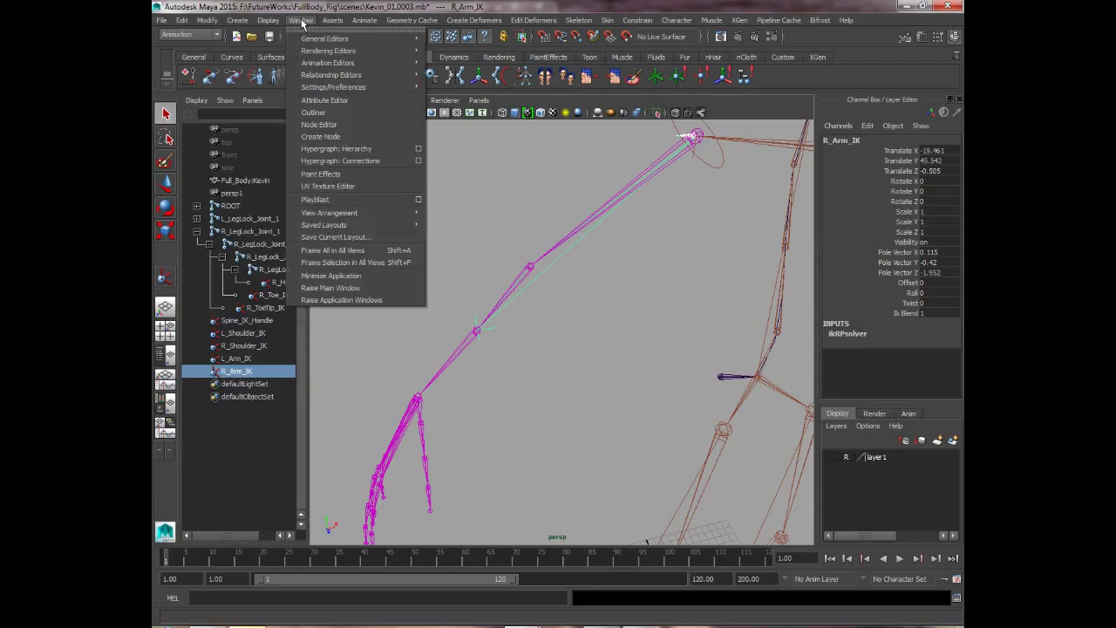
click(374, 150)
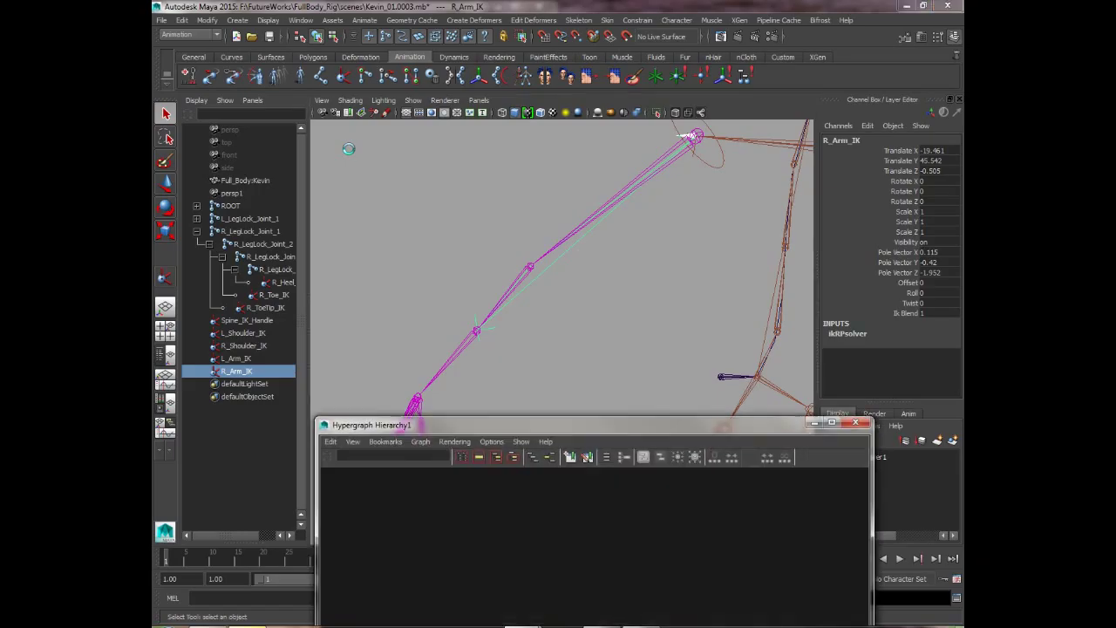
drag(520, 429, 477, 127)
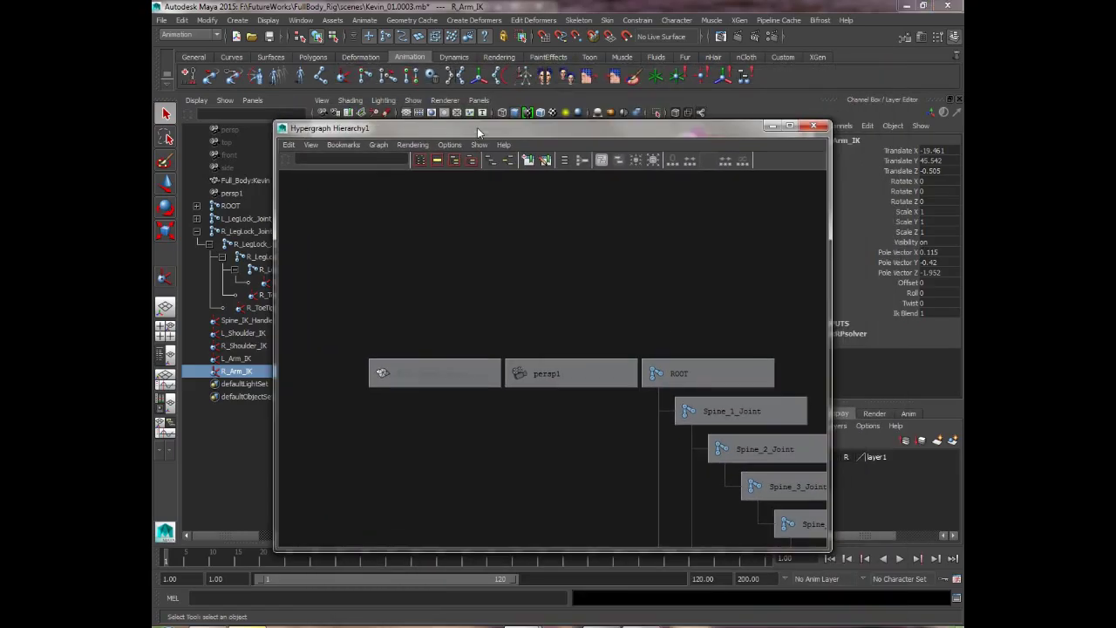
click(508, 163)
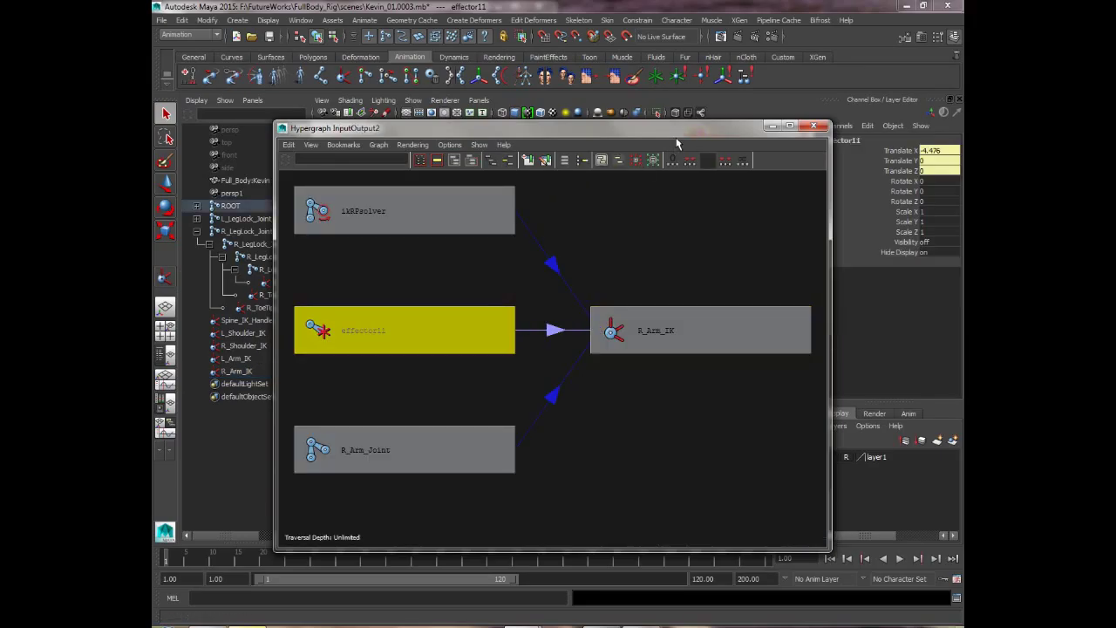
Step: Move the pivot of effector11 from the right forearm joint onto the joint at the base of the right hand, using point snapping
drag(641, 128, 625, 468)
alt+middle_drag(515, 307, 565, 211)
key(w)
alt+right_drag(539, 212, 542, 263)
alt+middle_drag(529, 232, 552, 295)
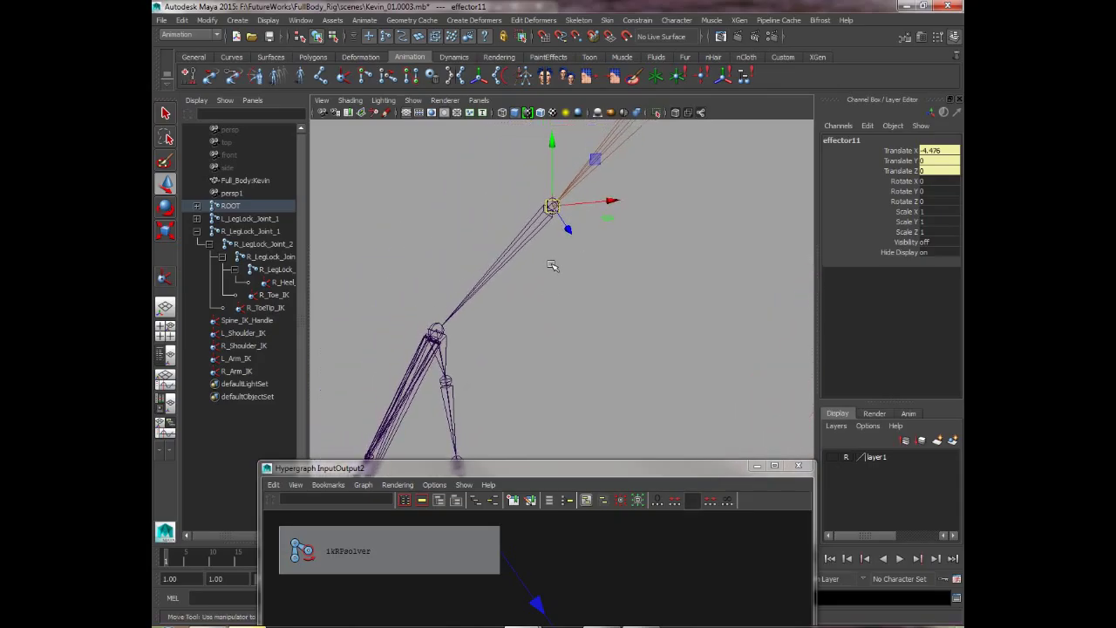
key(Insert)
key(v)
drag(555, 208, 431, 347)
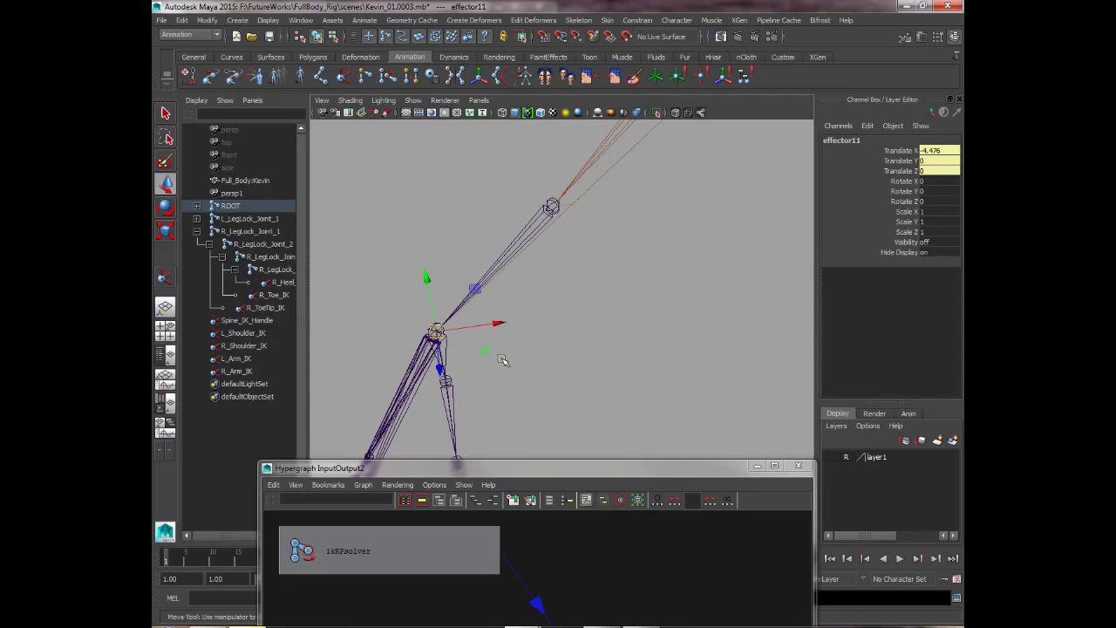
Step: Select R_Arm_IK at the base of the right hand to check its handle position
click(423, 227)
click(433, 301)
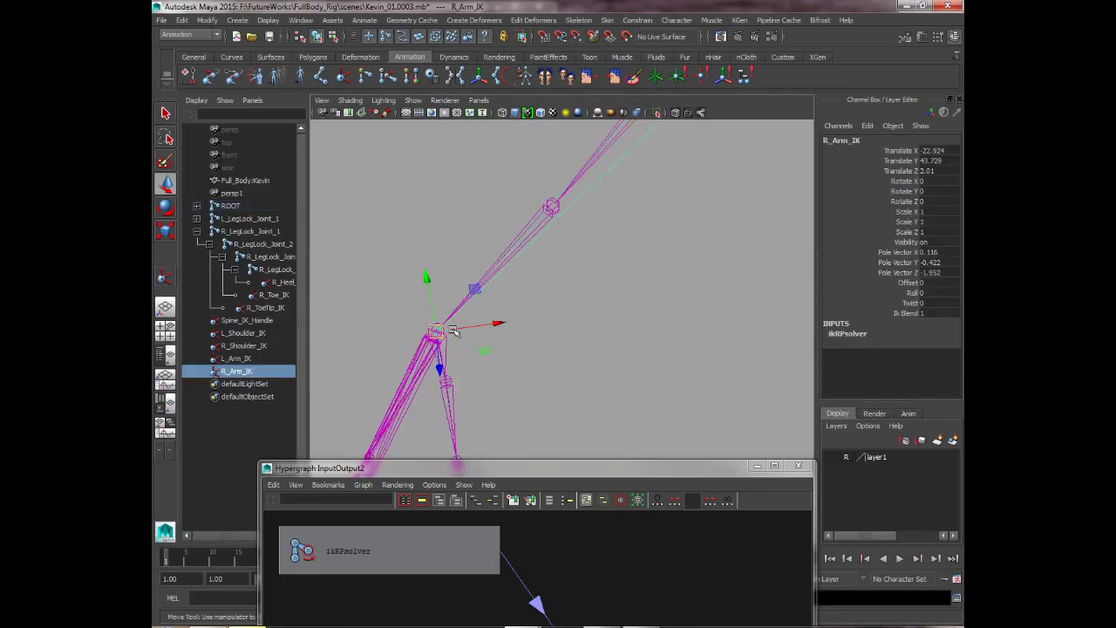
mouse_move(456, 332)
mouse_down()
mouse_move(444, 253)
mouse_move(454, 331)
mouse_up()
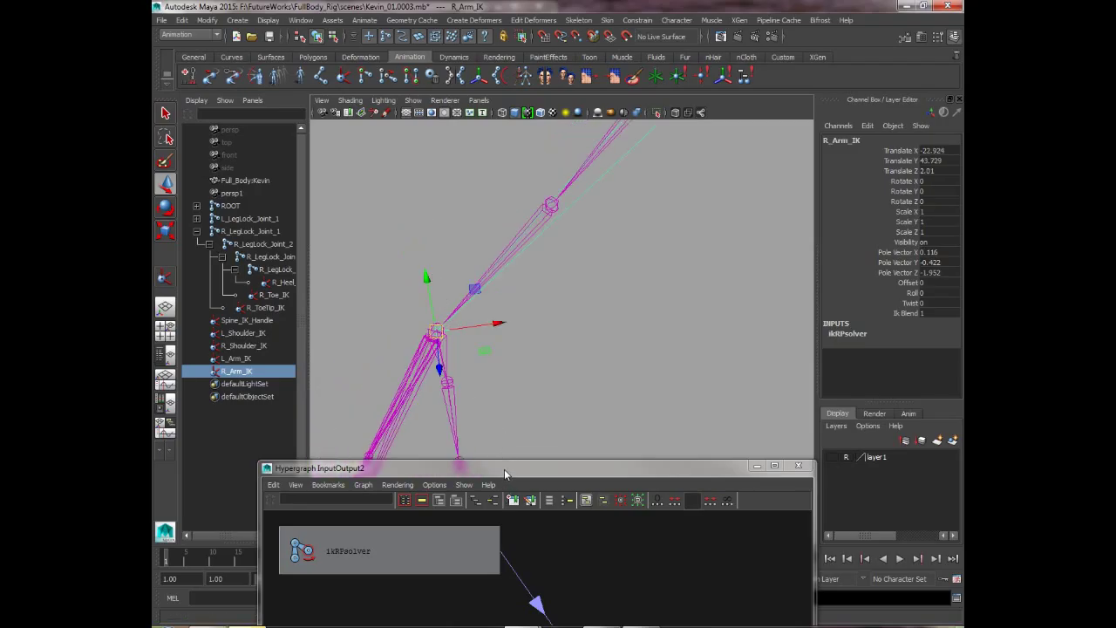
Step: Close the Hypergraph window and deselect R_Arm_IK
drag(500, 471, 585, 144)
click(889, 141)
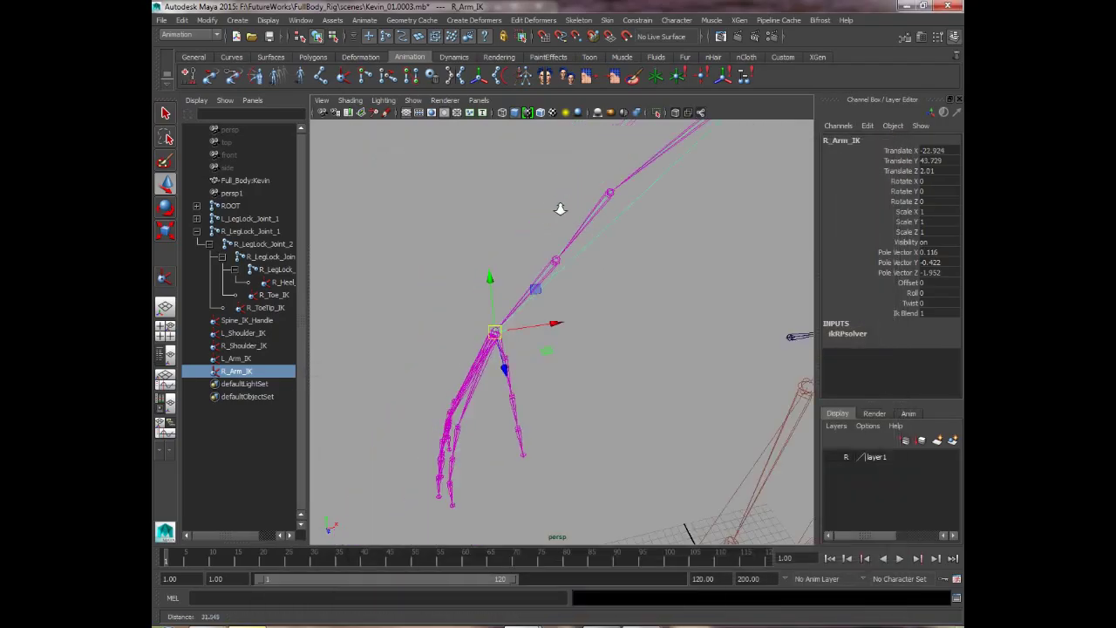
scroll(585, 319, down, 5)
alt+drag(585, 319, 572, 261)
click(700, 291)
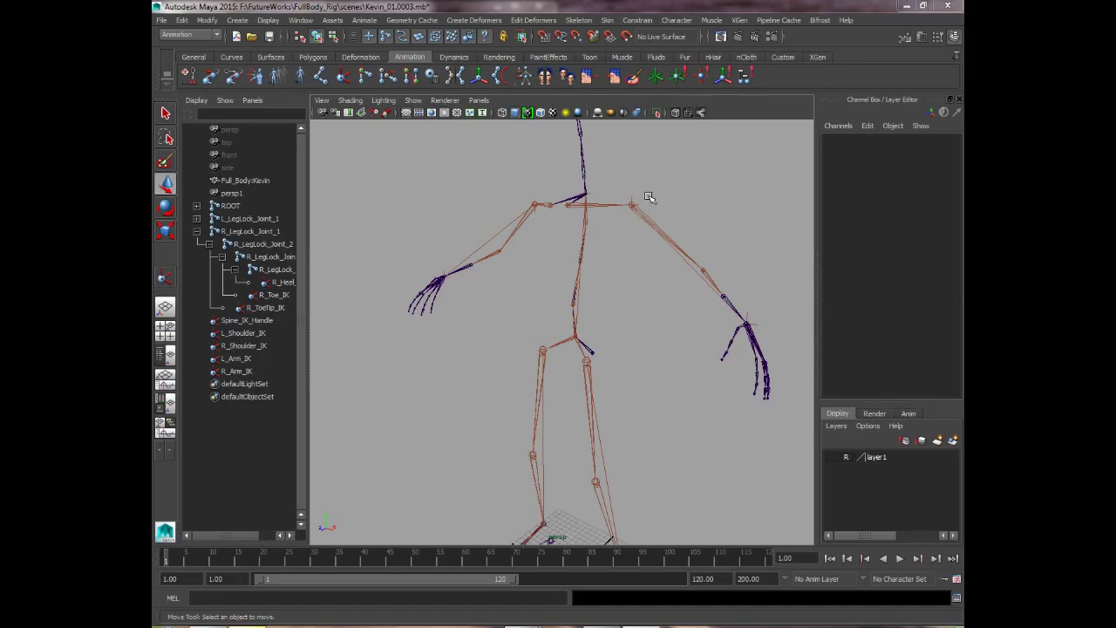
Step: Examine the skeleton's arm, leg and foot IK handles, ending at the neck and head joints
alt+middle_drag(650, 169, 658, 249)
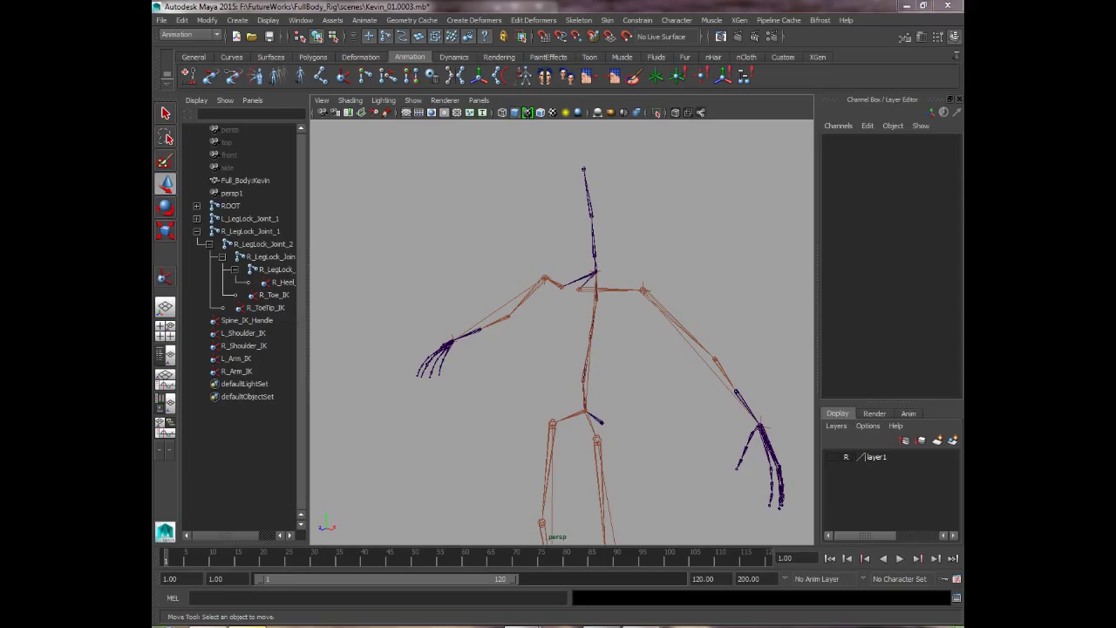
alt+middle_drag(566, 418, 604, 113)
alt+drag(675, 343, 681, 358)
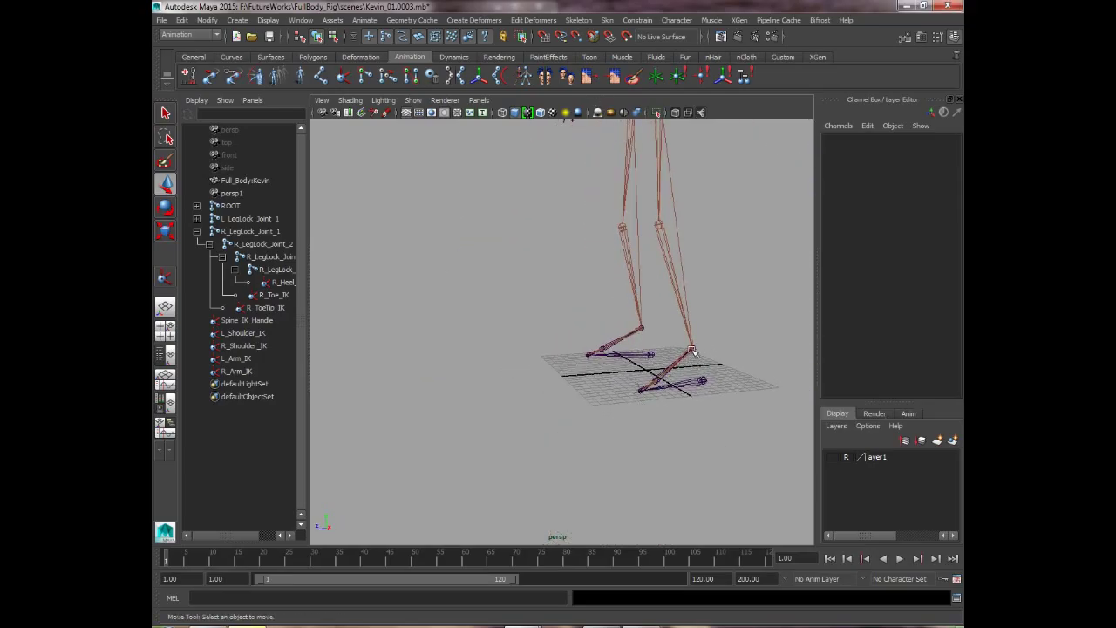
alt+right_drag(694, 360, 693, 455)
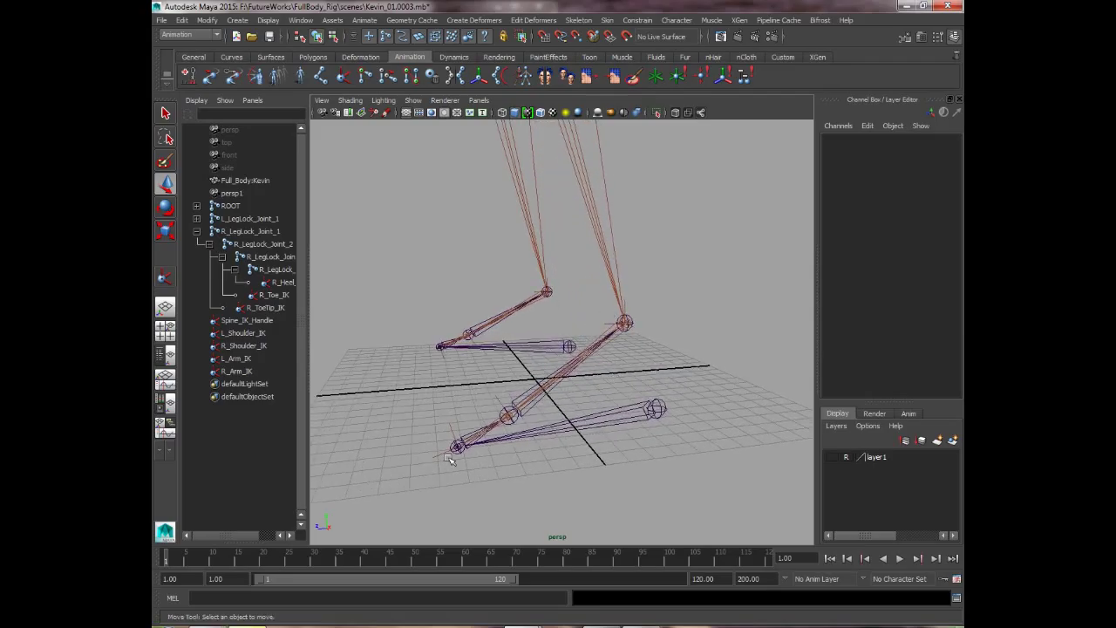
alt+right_drag(470, 422, 475, 246)
alt+middle_drag(511, 250, 526, 461)
alt+right_drag(591, 244, 593, 275)
alt+drag(594, 275, 563, 336)
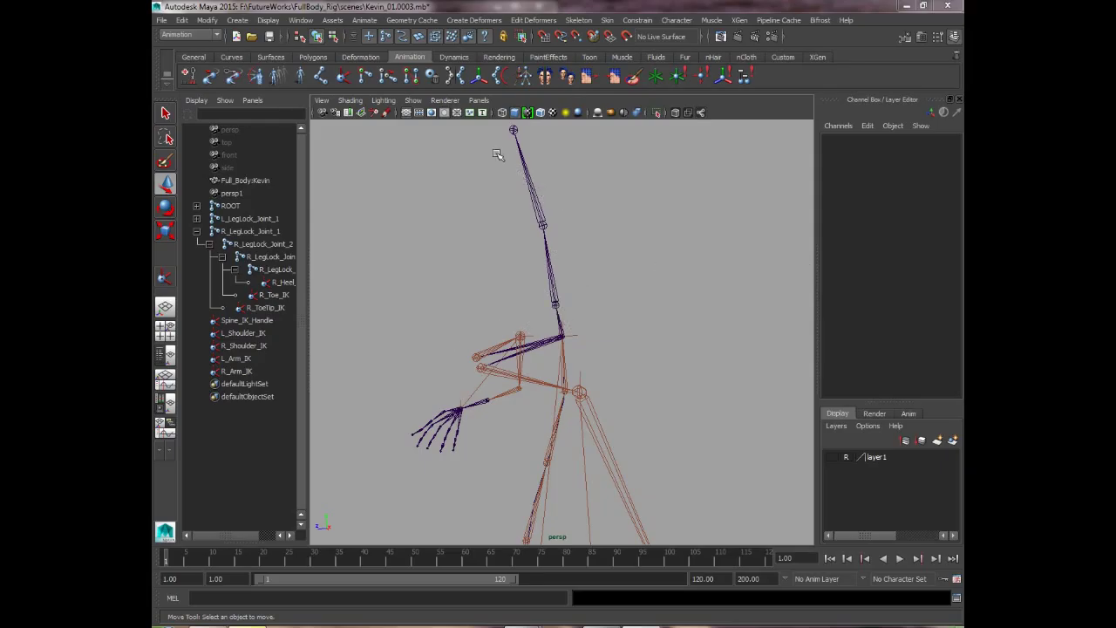
Step: Set the IK Handle Tool's current solver to Single-Chain Solver and close its settings
double_click(338, 78)
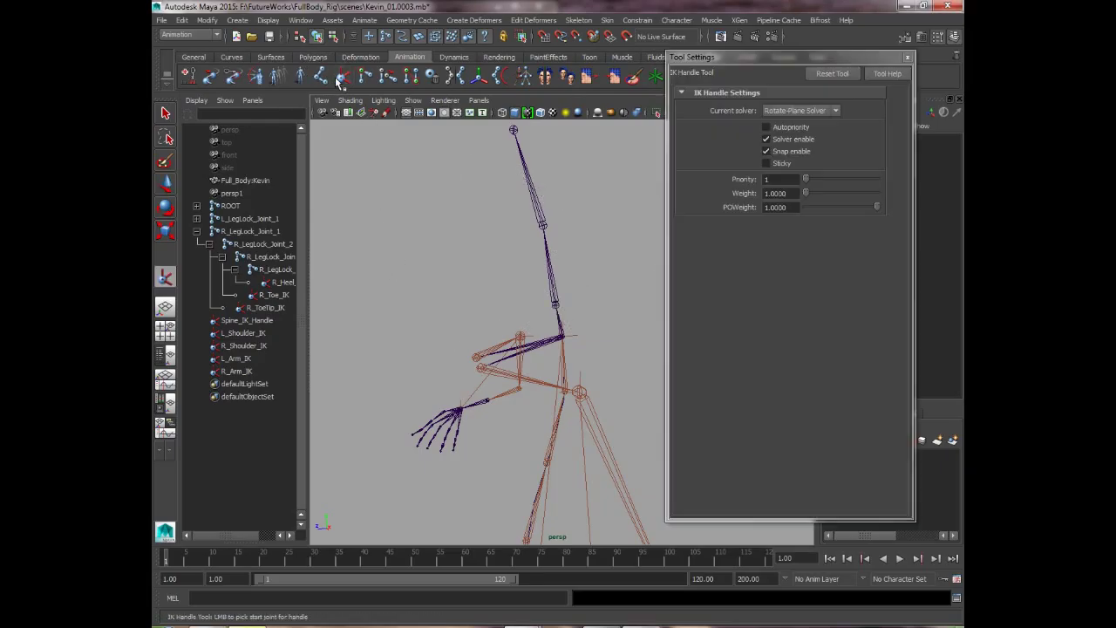
drag(816, 60, 604, 78)
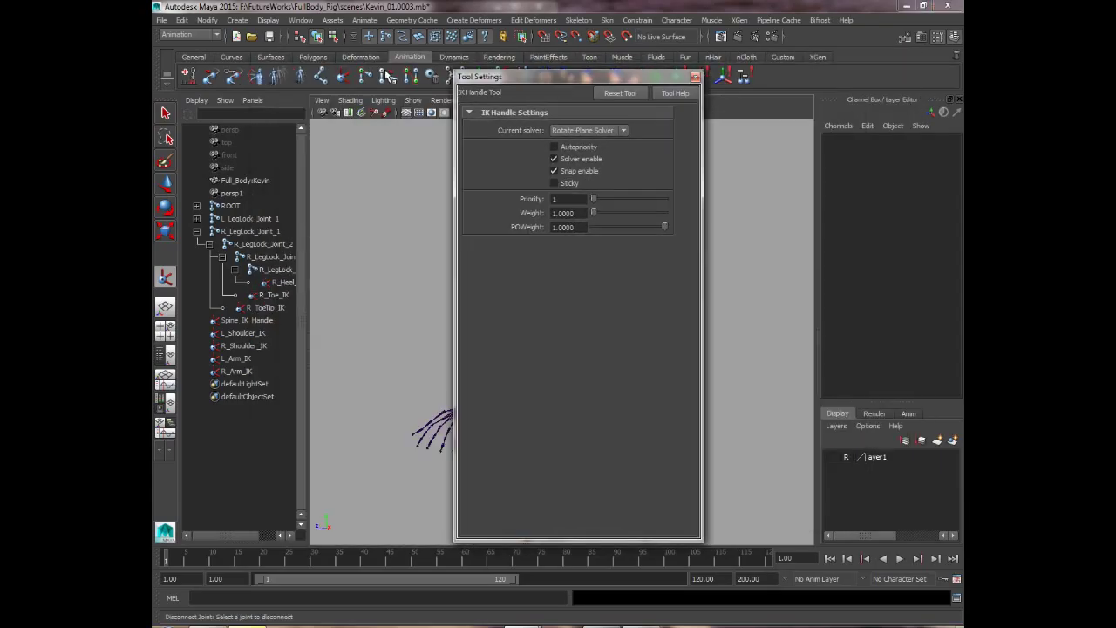
click(574, 131)
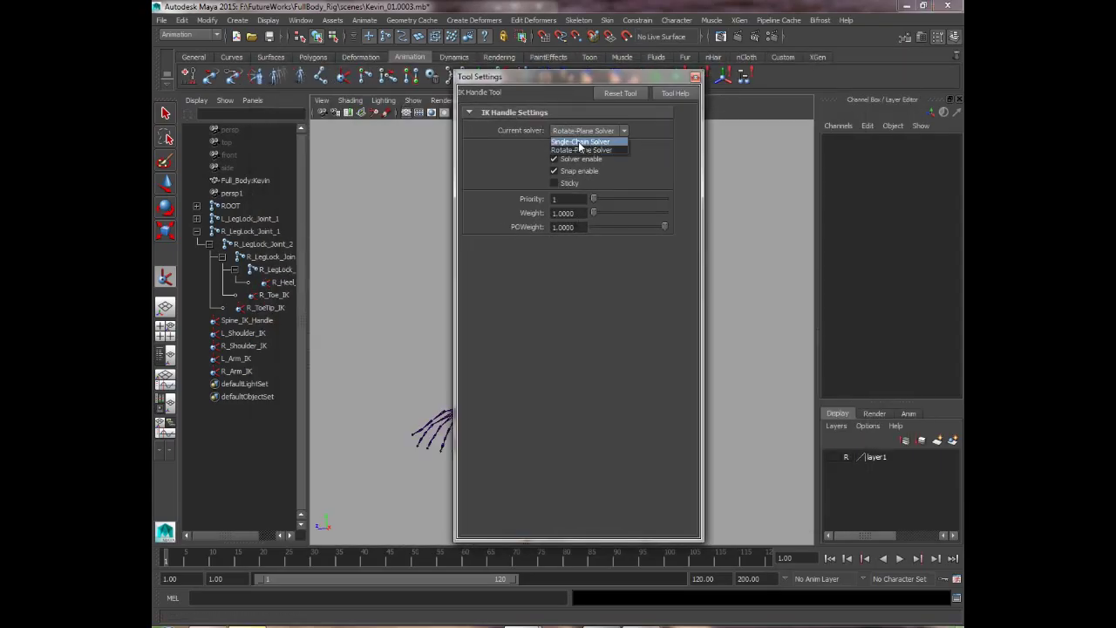
click(580, 142)
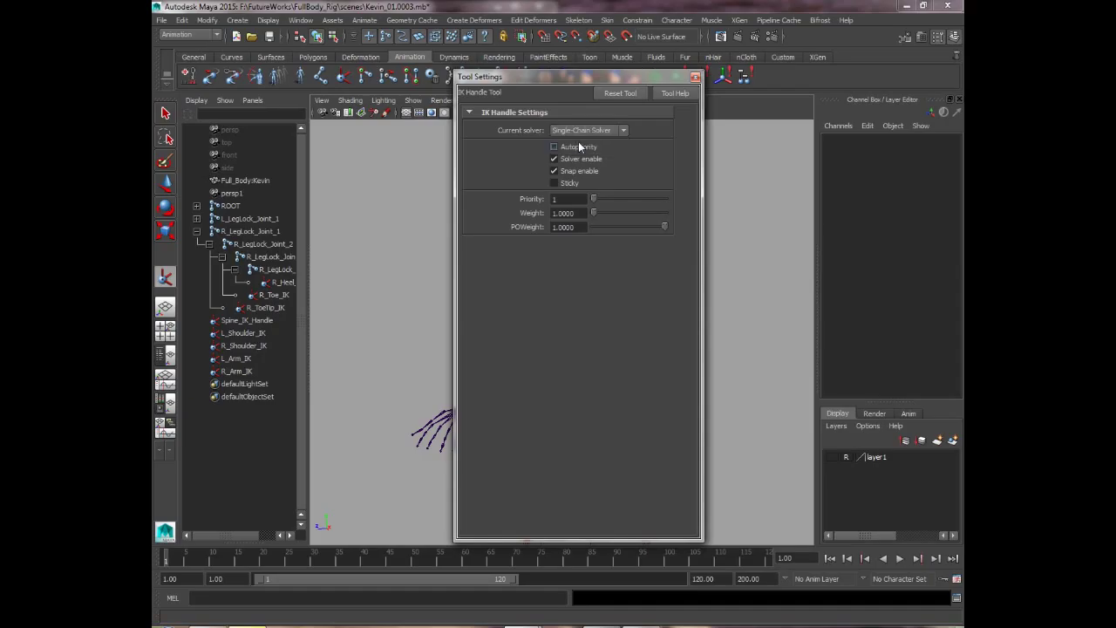
click(695, 76)
Step: Create a single-chain IK handle from Neck_Joint to the joint at the base of the head
alt+right_drag(510, 241, 538, 284)
alt+drag(538, 284, 571, 338)
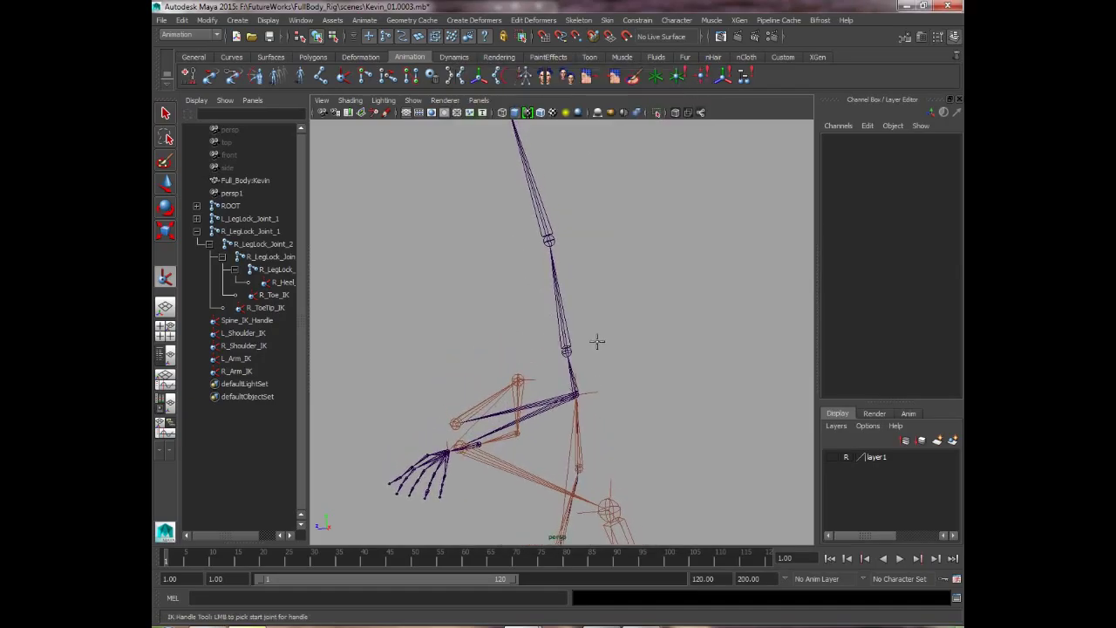
alt+middle_drag(583, 342, 595, 352)
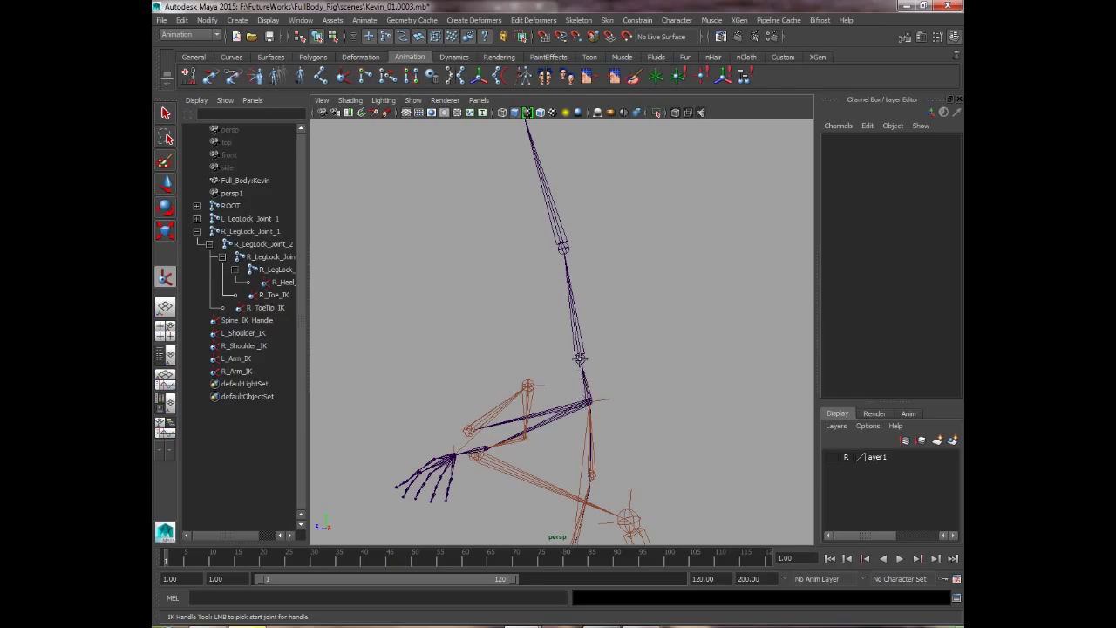
click(580, 359)
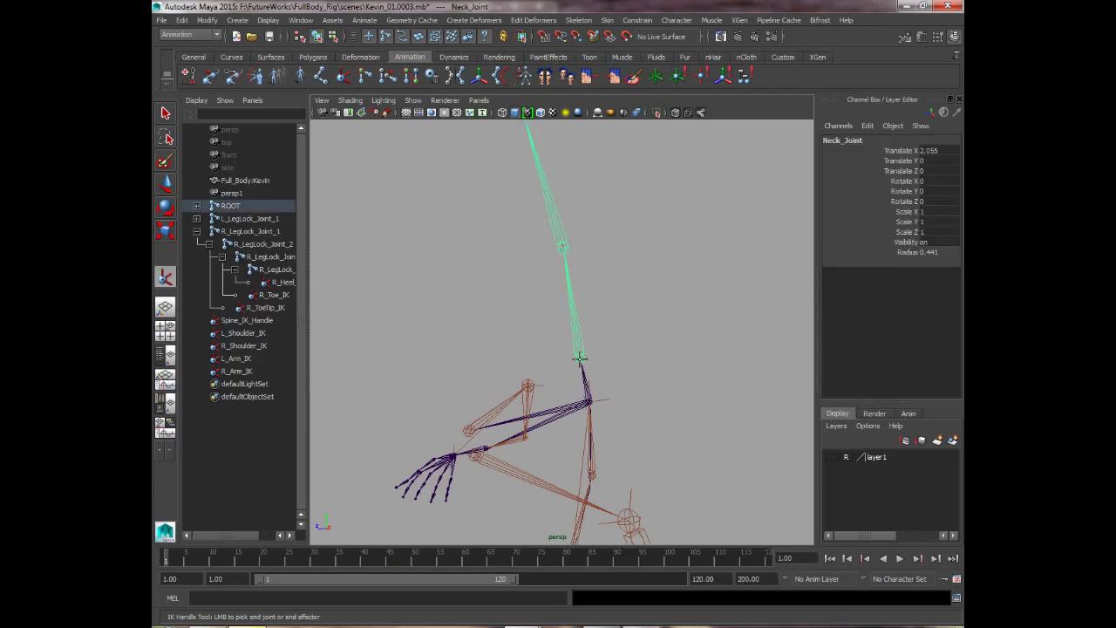
click(567, 248)
alt+drag(573, 250, 527, 273)
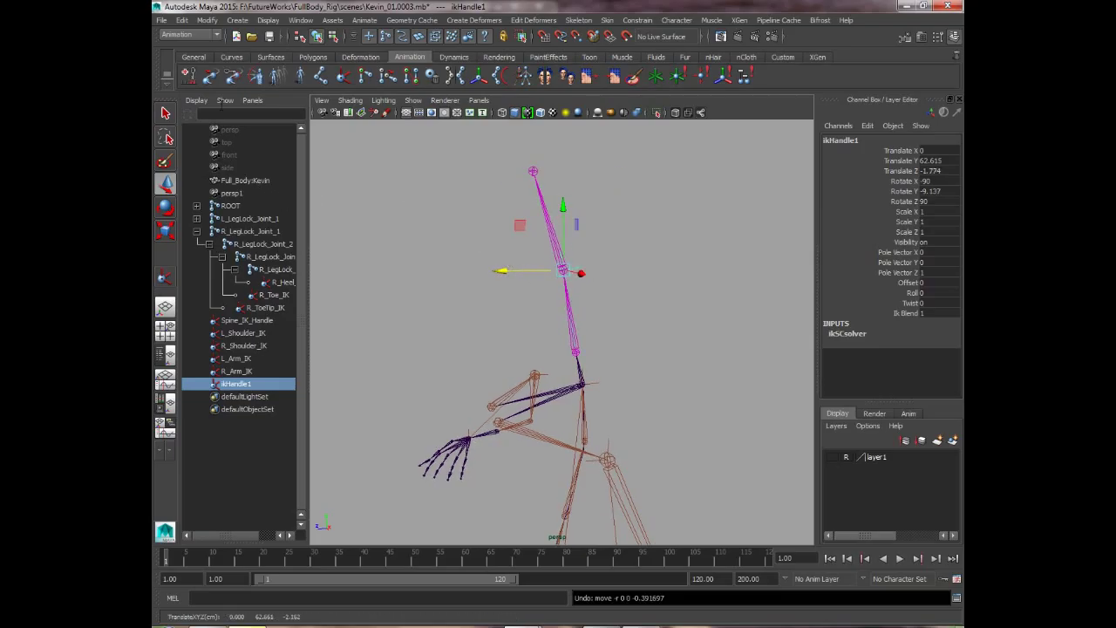
Step: Create another single-chain IK handle from Head_Joint to the joint at the tip of the head
double_click(345, 79)
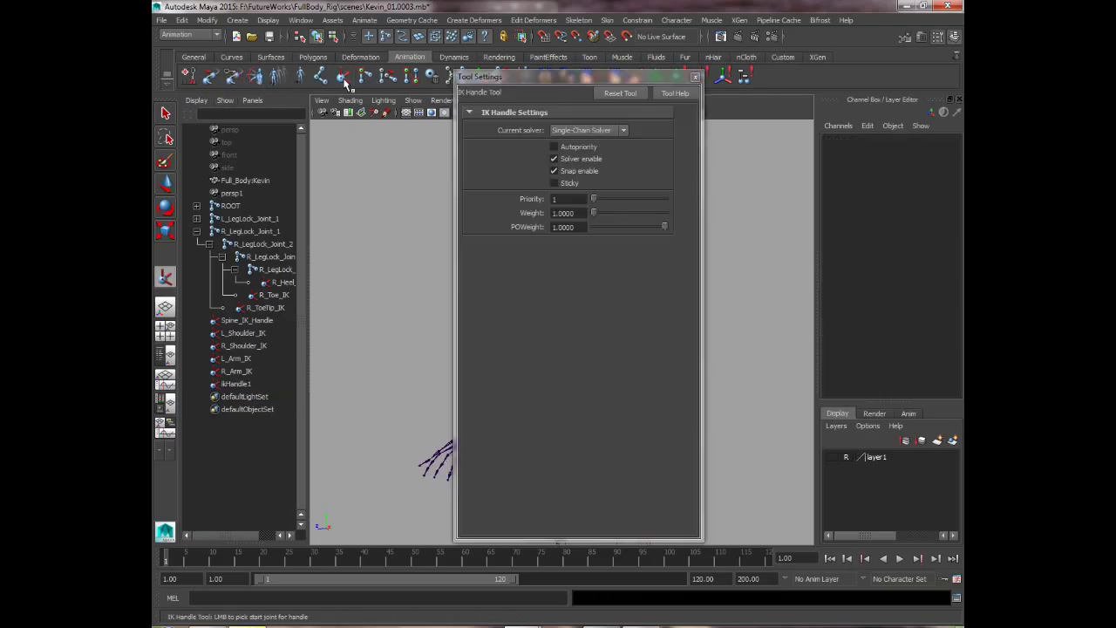
click(695, 79)
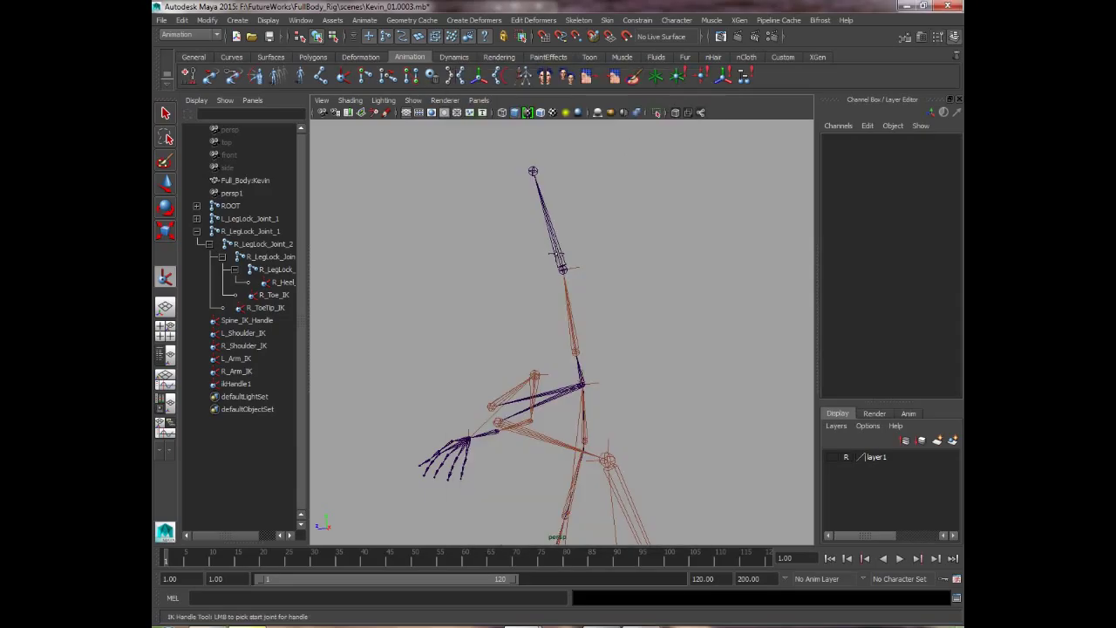
alt+drag(558, 253, 565, 301)
click(563, 301)
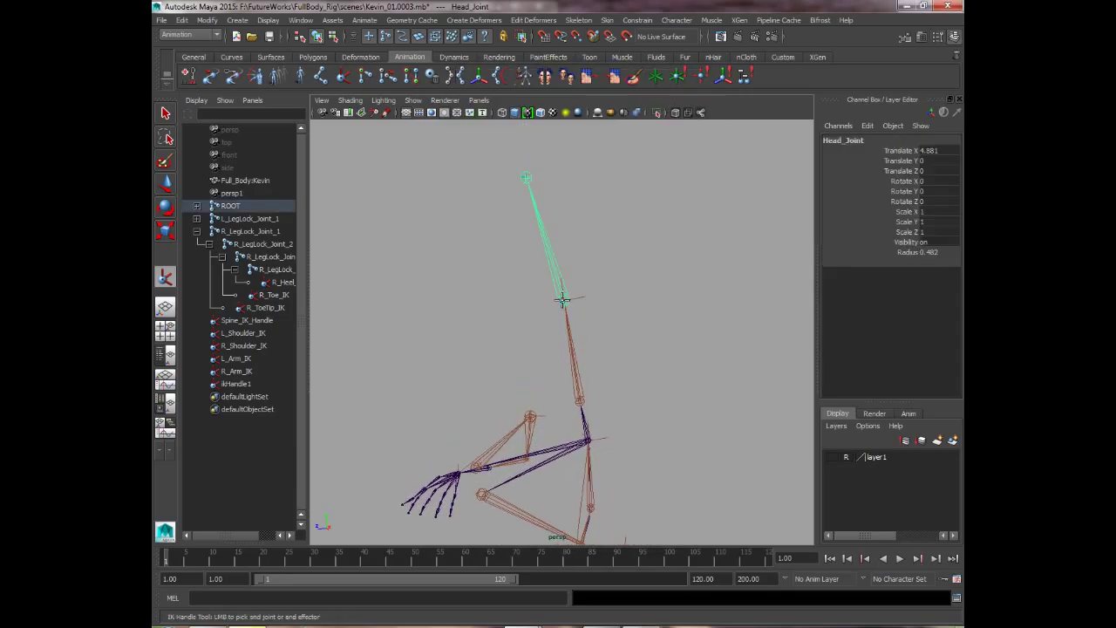
click(525, 177)
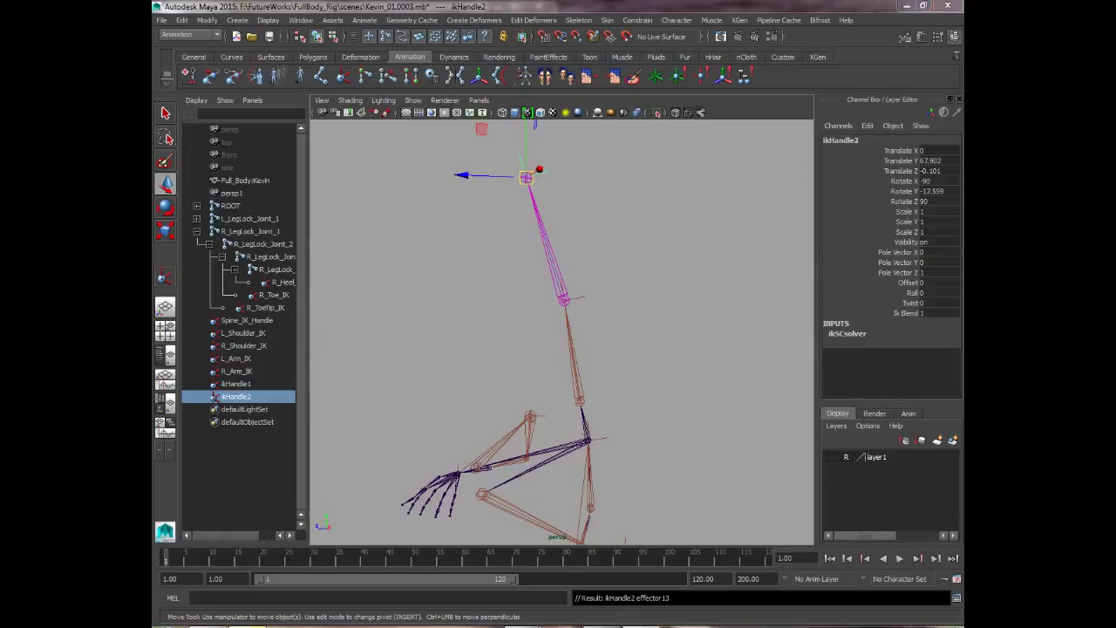
Step: Select the IK handle at the base of the head and rename it Neck_IK
click(577, 303)
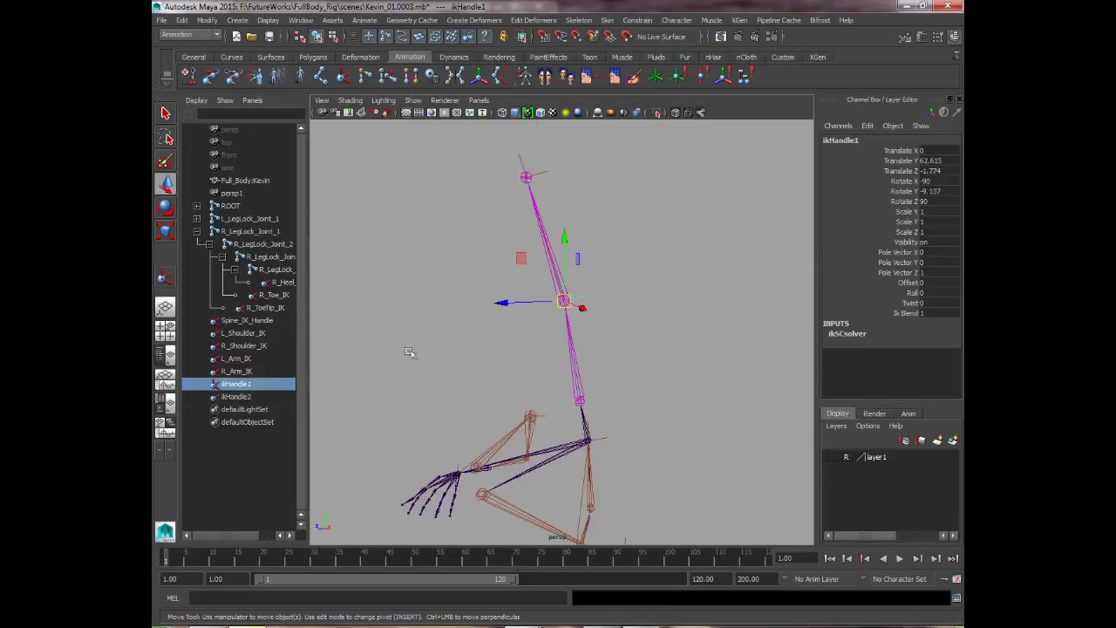
double_click(240, 387)
text(Neck)
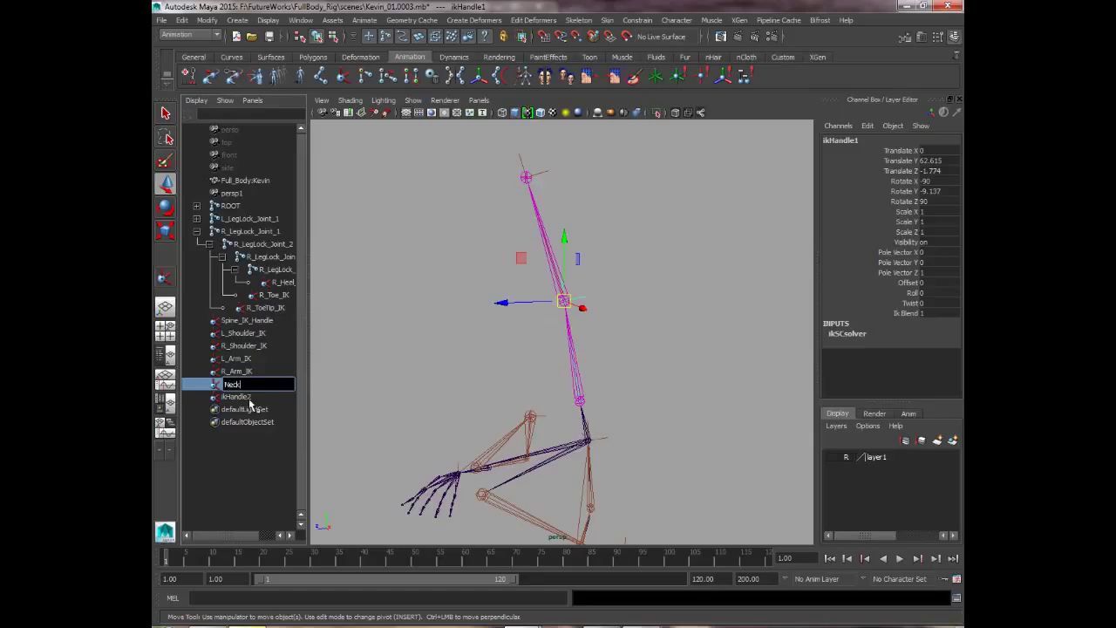
text(_IK)
Step: Rename the IK handle at the tip of the head as Head_Ik
double_click(237, 398)
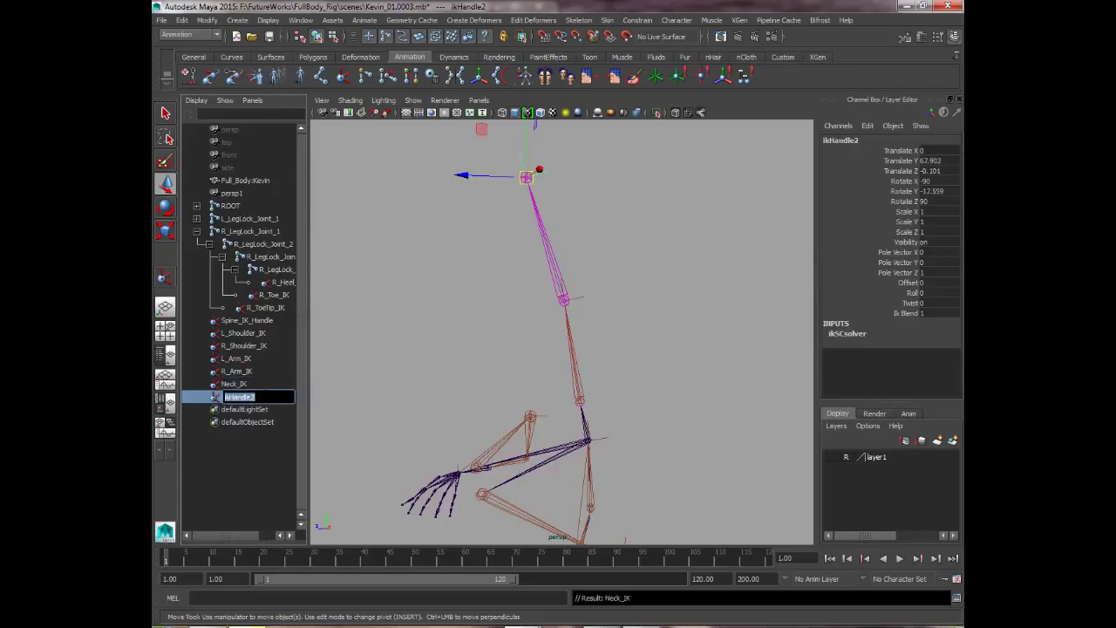
text(Head_Ik)
key(Return)
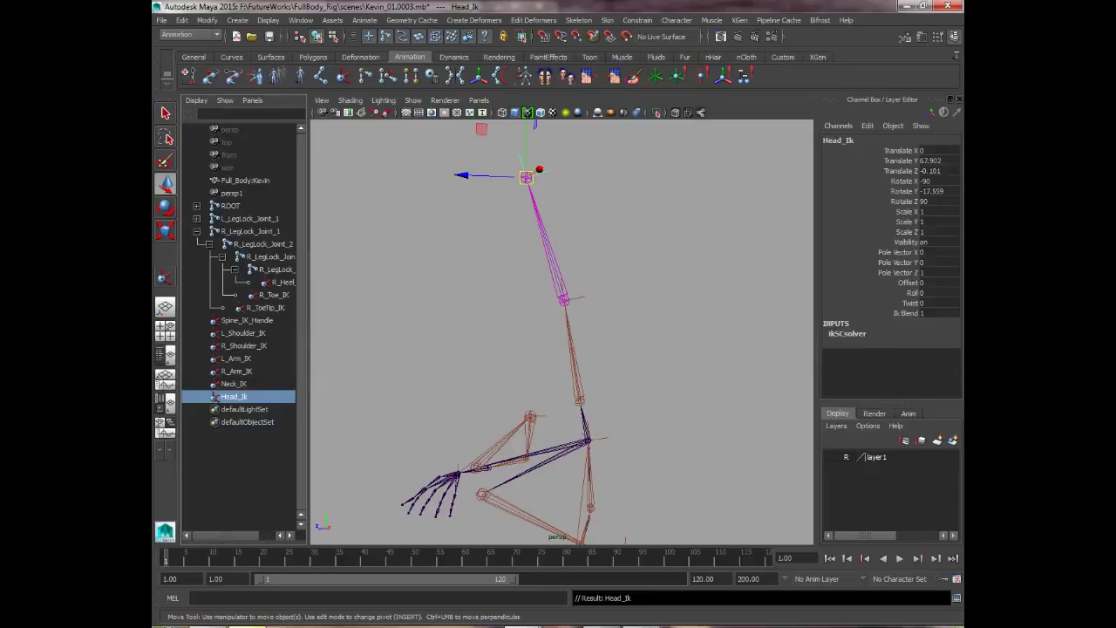